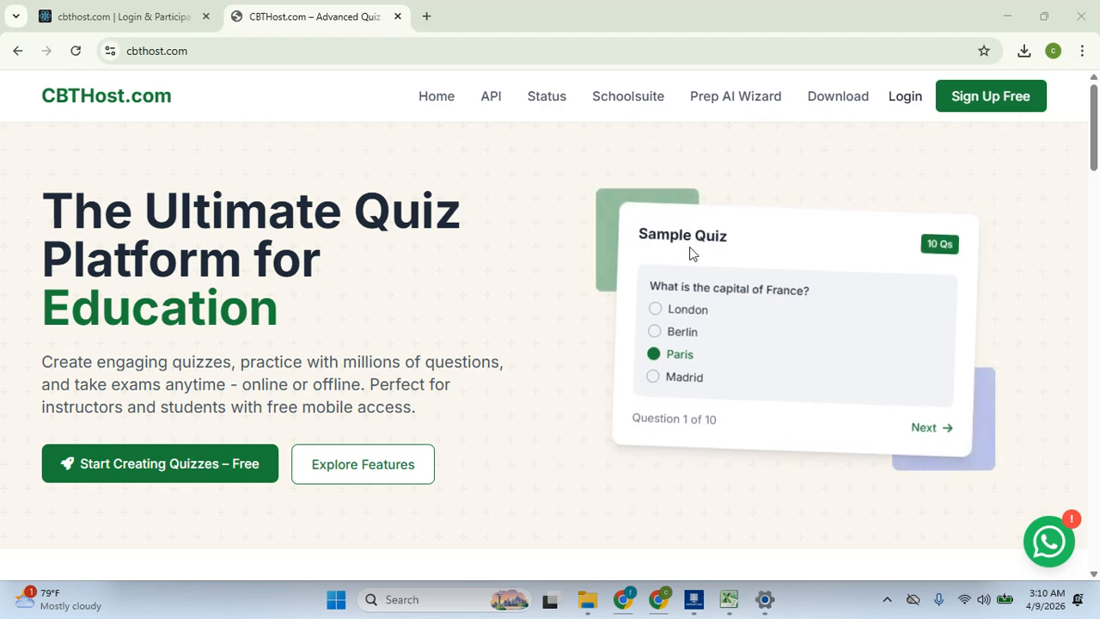
Go to the creator login page from the CBTHost.com home page
{"action": "left_click", "coordinate": [909, 103]}
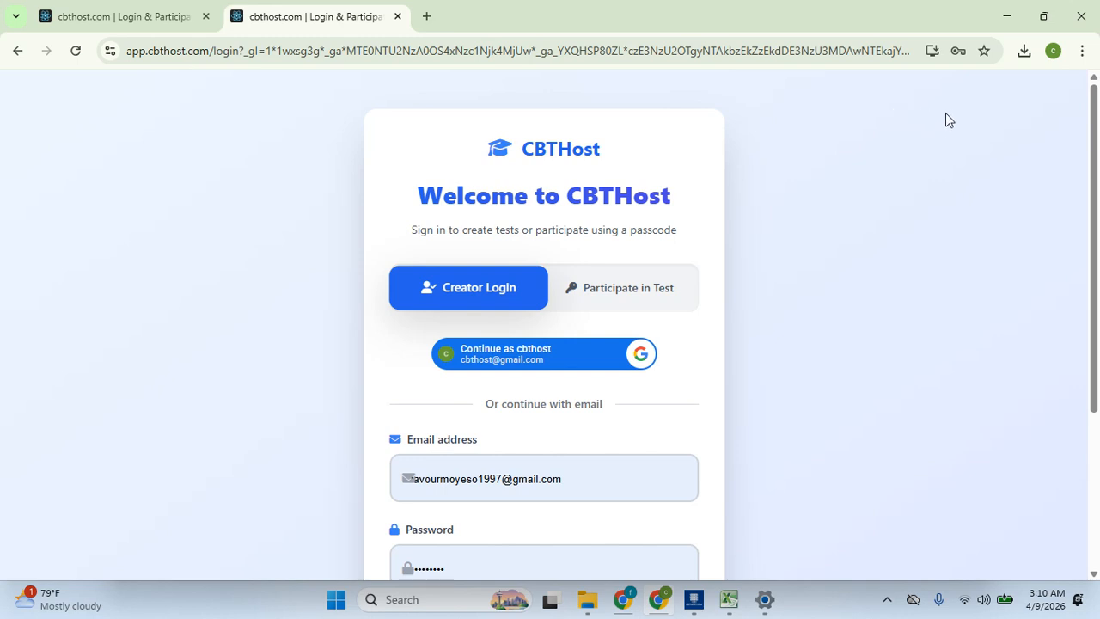
Sign in with 'Continue as' Google, choosing the linked Google account
{"action": "left_click_drag", "start_coordinate": [945, 112], "coordinate": [952, 203]}
{"action": "left_click", "coordinate": [991, 214]}
{"action": "left_click_drag", "start_coordinate": [1098, 247], "coordinate": [1098, 326]}
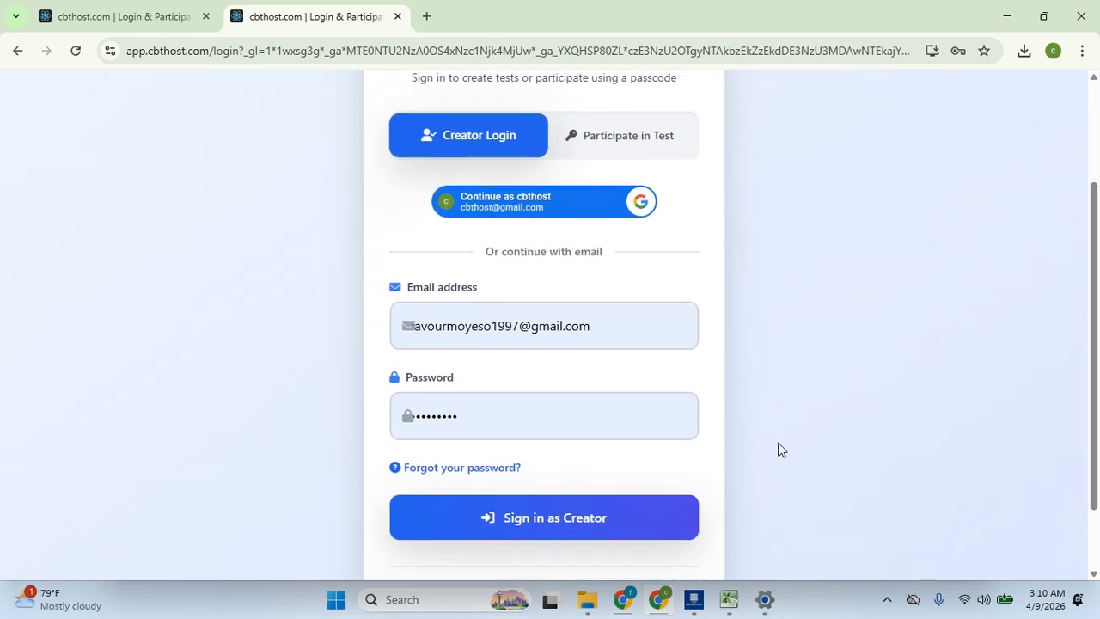
{"action": "left_click", "coordinate": [607, 209]}
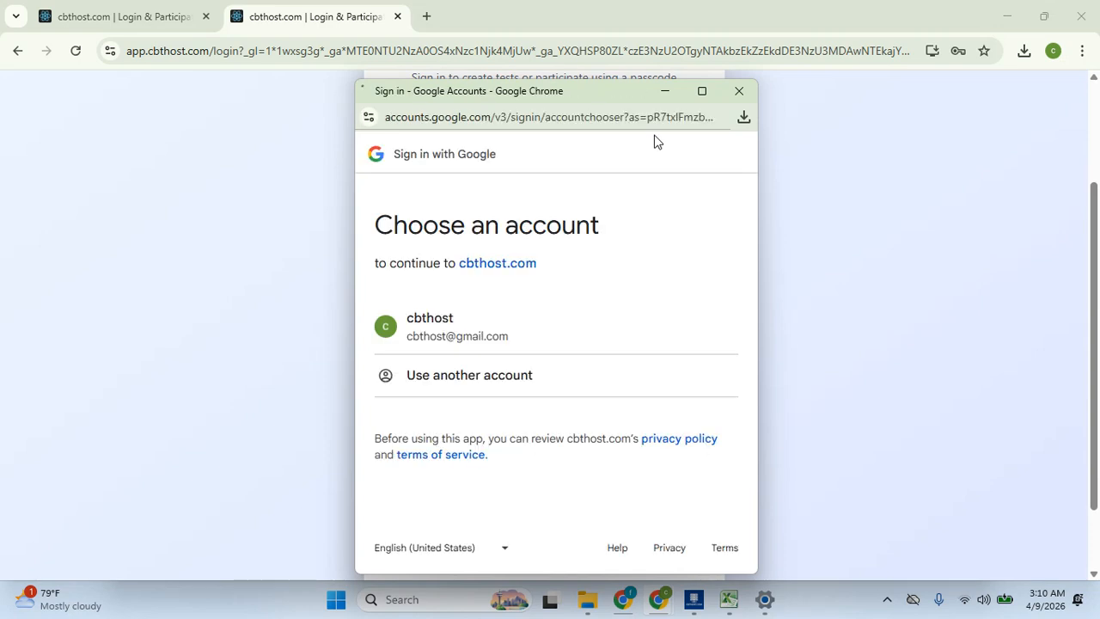
{"action": "left_click", "coordinate": [606, 335]}
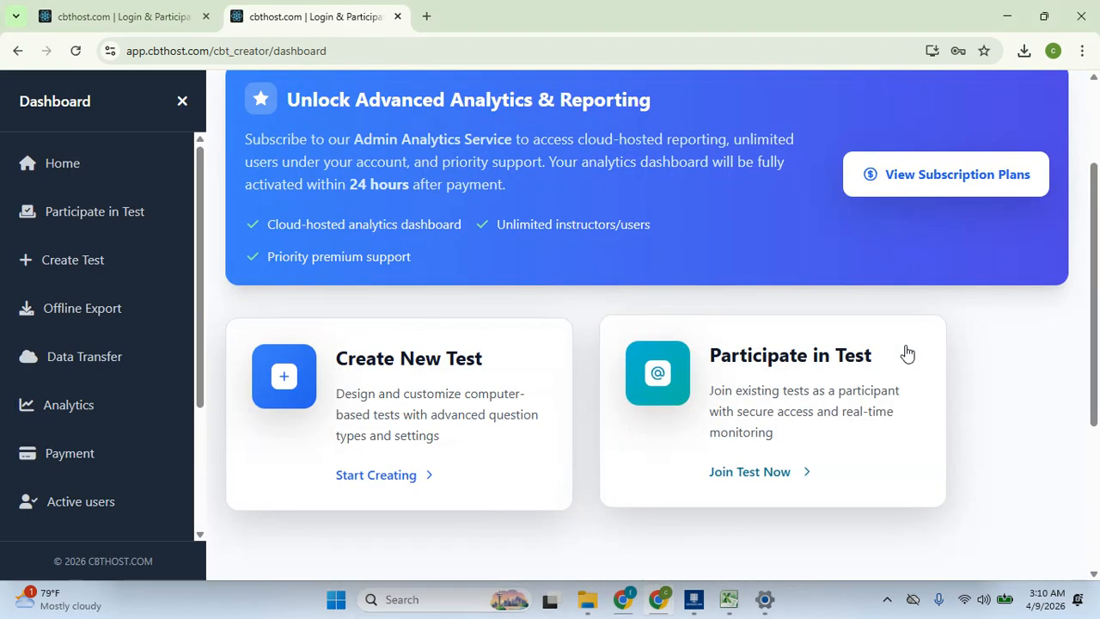
Look over the empty Create New CBT form, then go to the Subscription Plans page
{"action": "left_click_drag", "start_coordinate": [1095, 381], "coordinate": [1098, 440]}
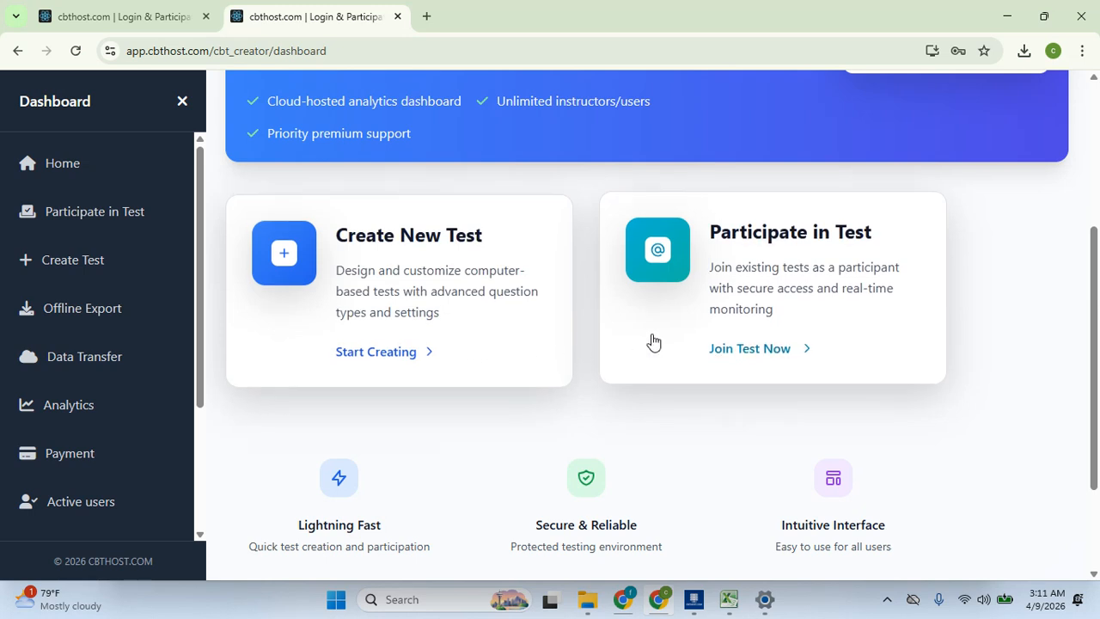
{"action": "left_click", "coordinate": [141, 261]}
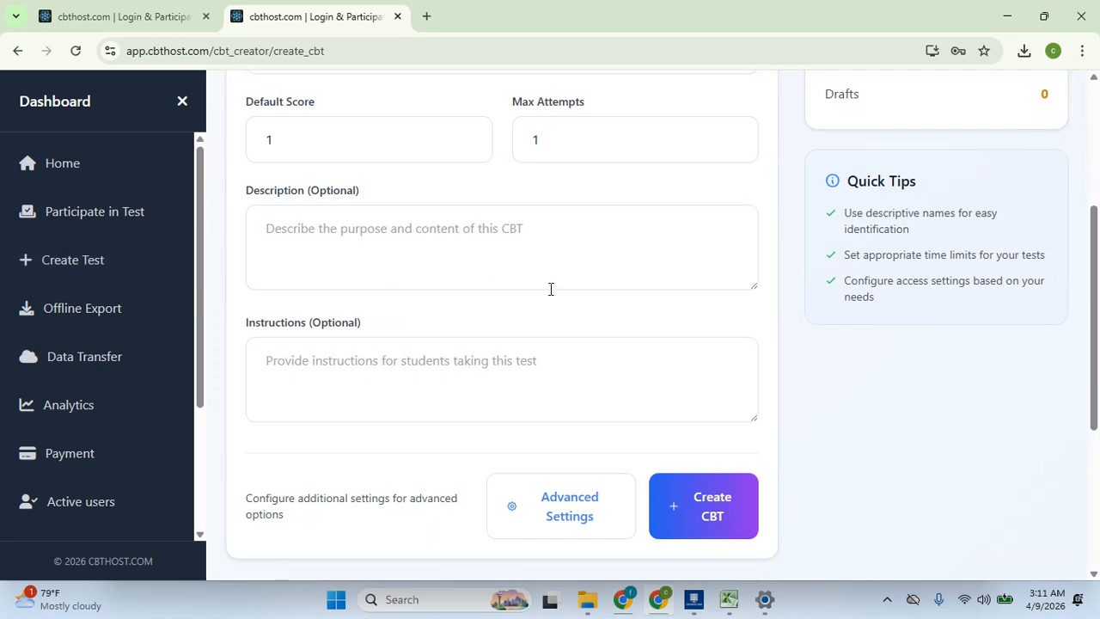
{"action": "left_click_drag", "start_coordinate": [1095, 391], "coordinate": [1098, 277]}
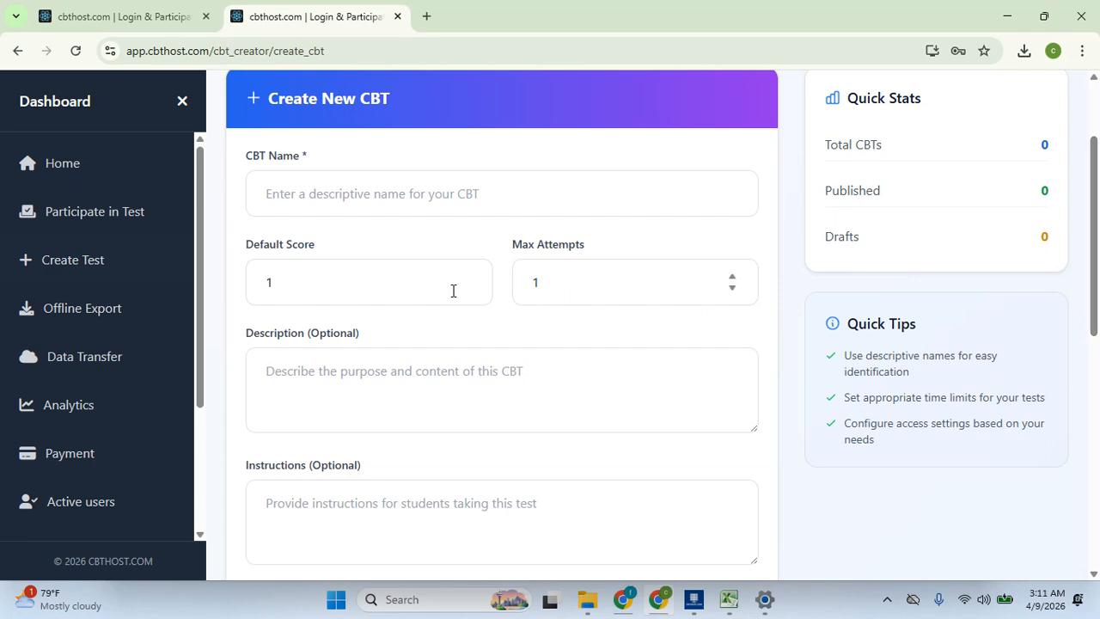
{"action": "left_click", "coordinate": [43, 453]}
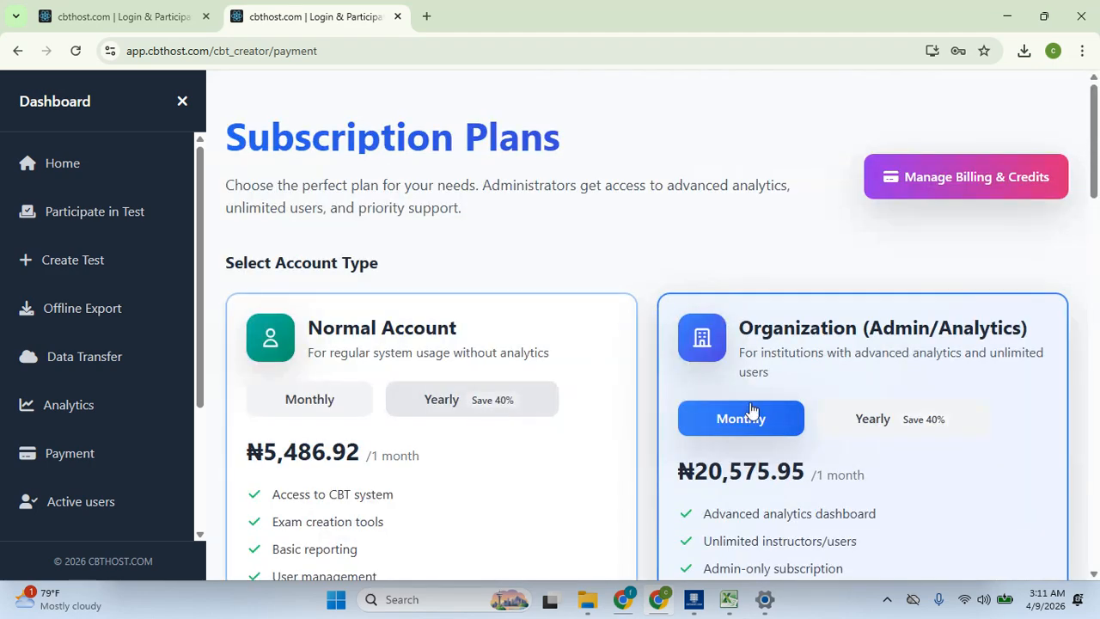
Pick the Organization monthly plan instead of Normal Account, then return to the Create New CBT form
{"action": "left_click_drag", "start_coordinate": [1094, 179], "coordinate": [1096, 205]}
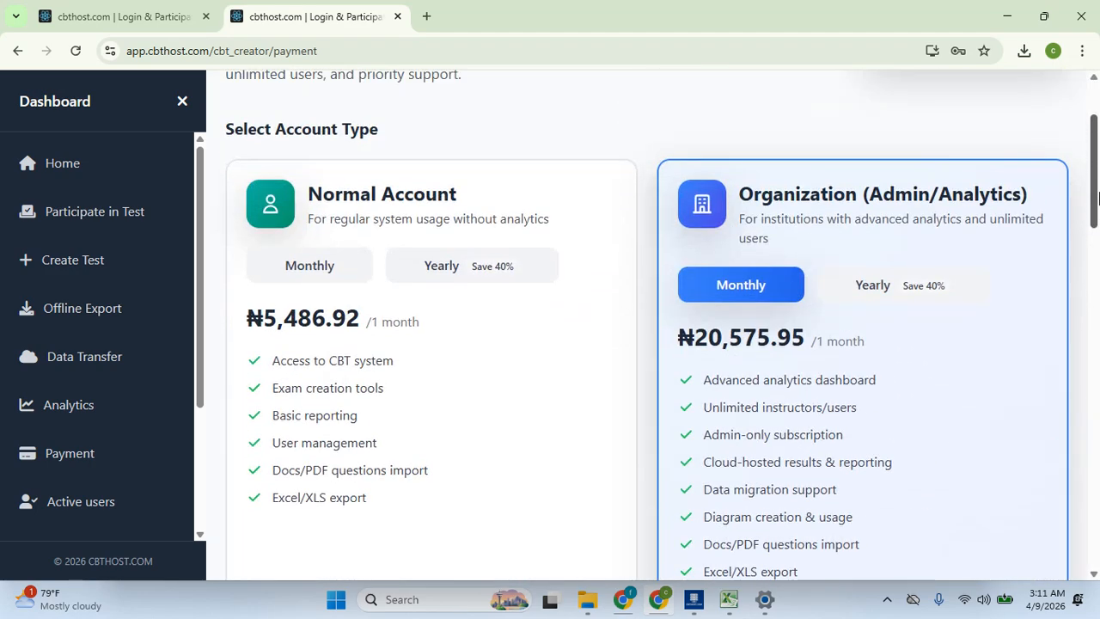
{"action": "left_click", "coordinate": [417, 326]}
{"action": "left_click", "coordinate": [881, 326]}
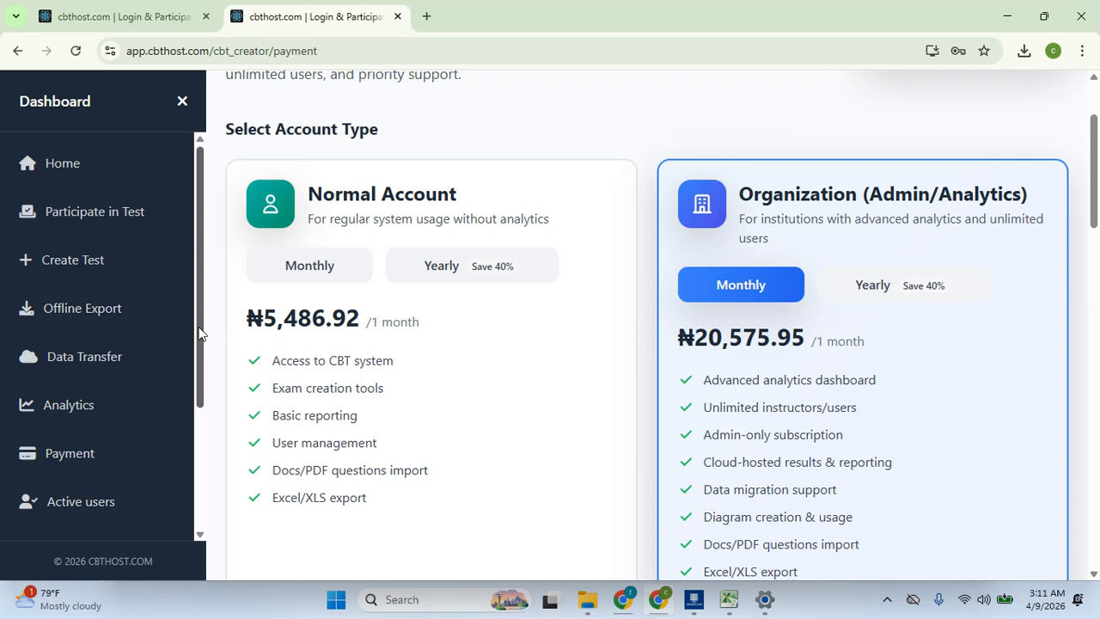
{"action": "left_click_drag", "start_coordinate": [198, 336], "coordinate": [200, 306]}
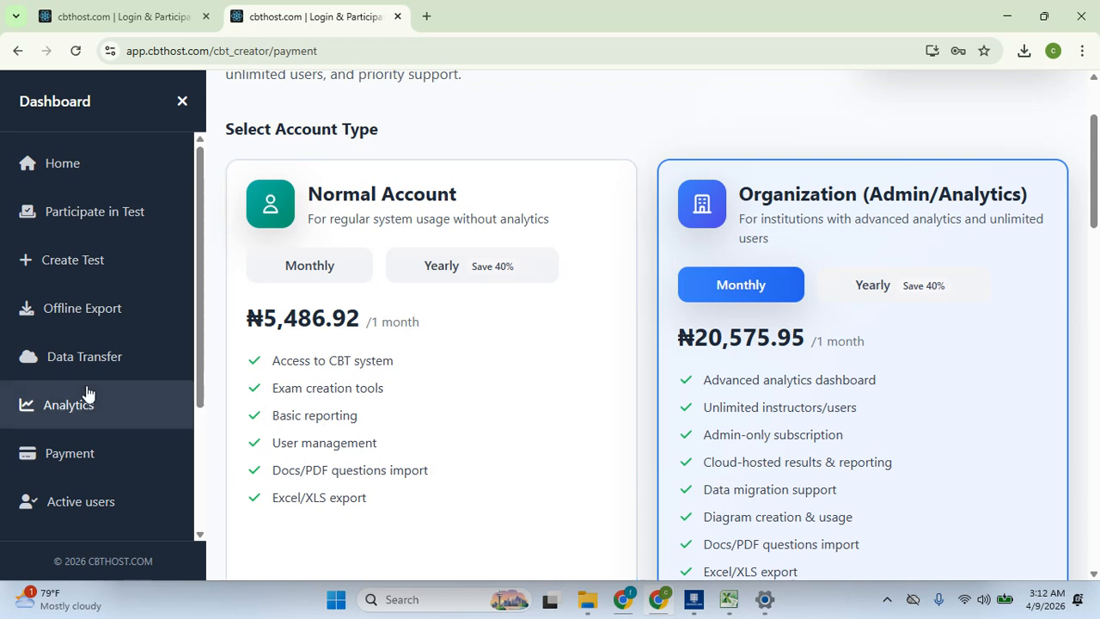
{"action": "left_click", "coordinate": [97, 275]}
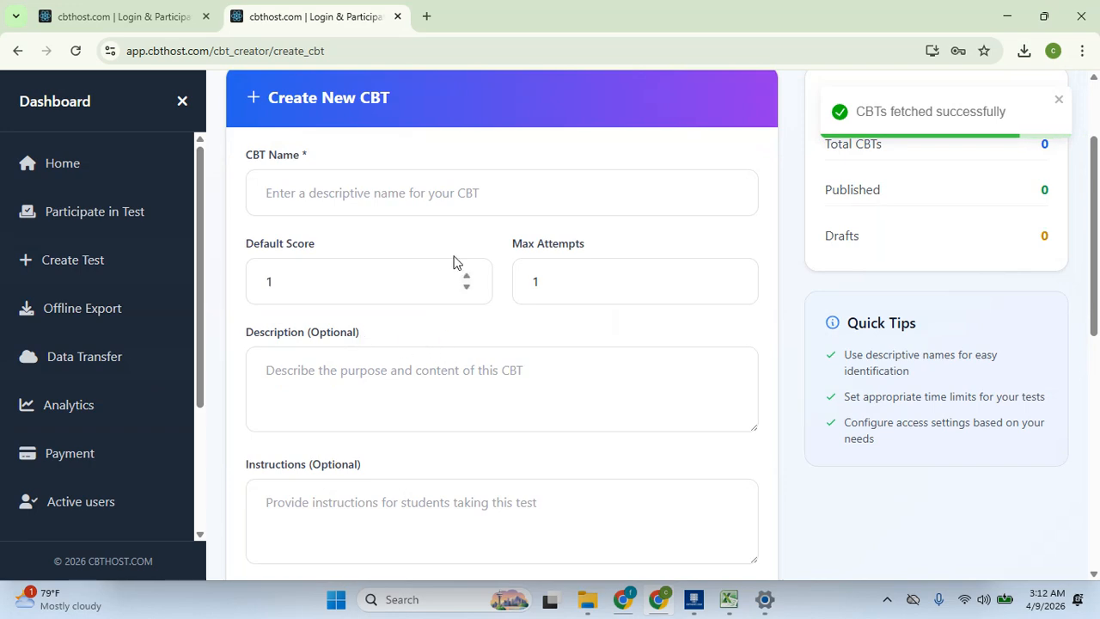
Name the CBT 'general test' with description 'test' and bring up Advanced Settings
{"action": "left_click", "coordinate": [409, 204]}
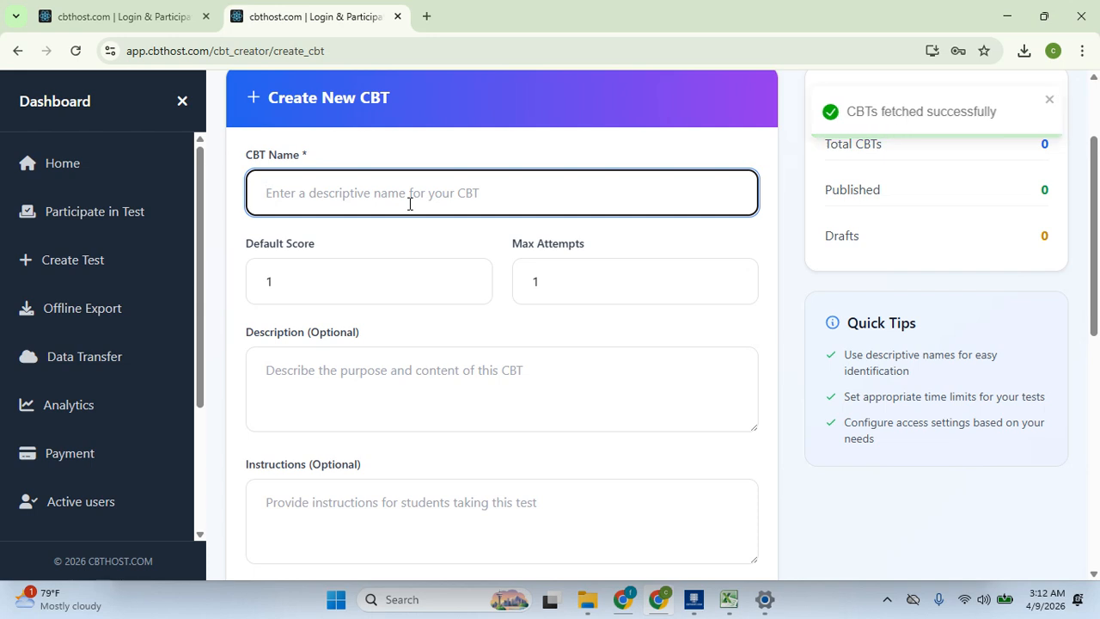
{"action": "type", "text": "general test"}
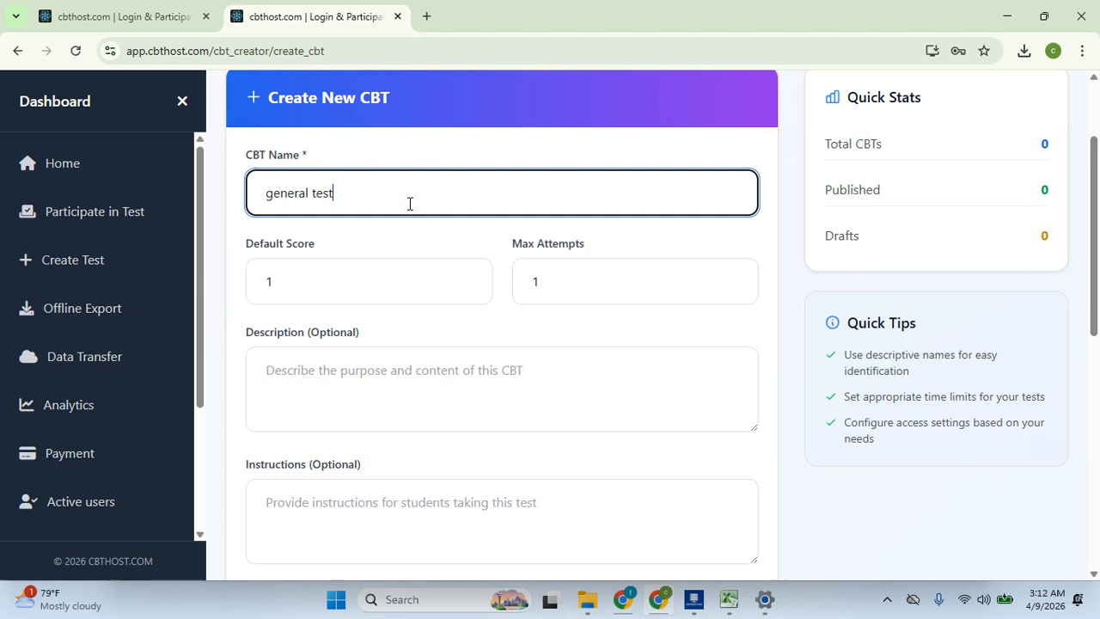
{"action": "key", "text": "Tab"}
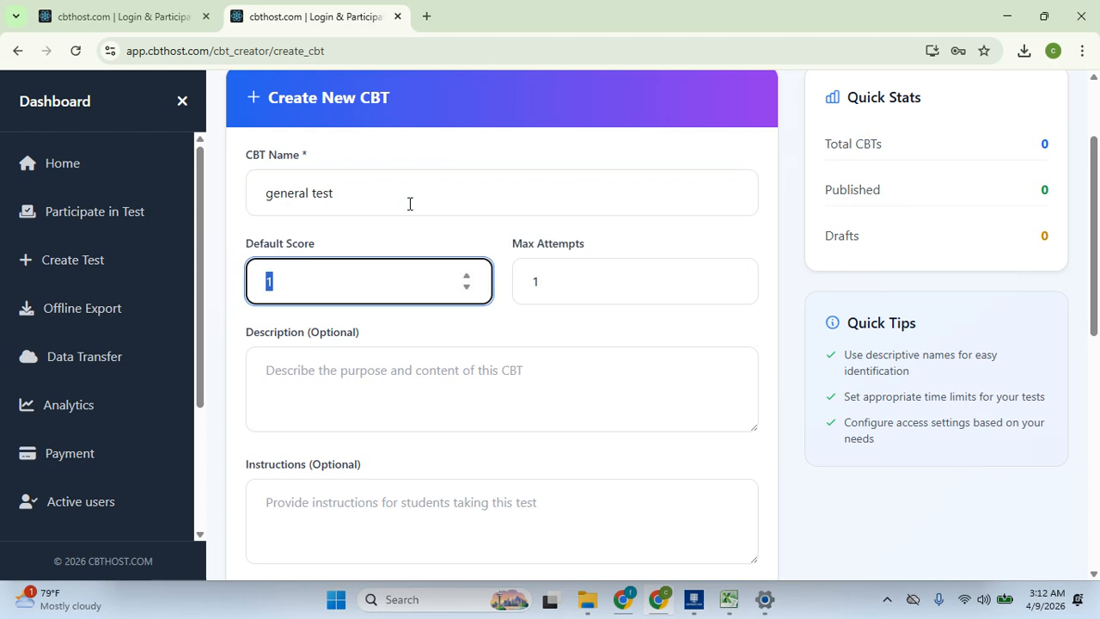
{"action": "left_click", "coordinate": [485, 371]}
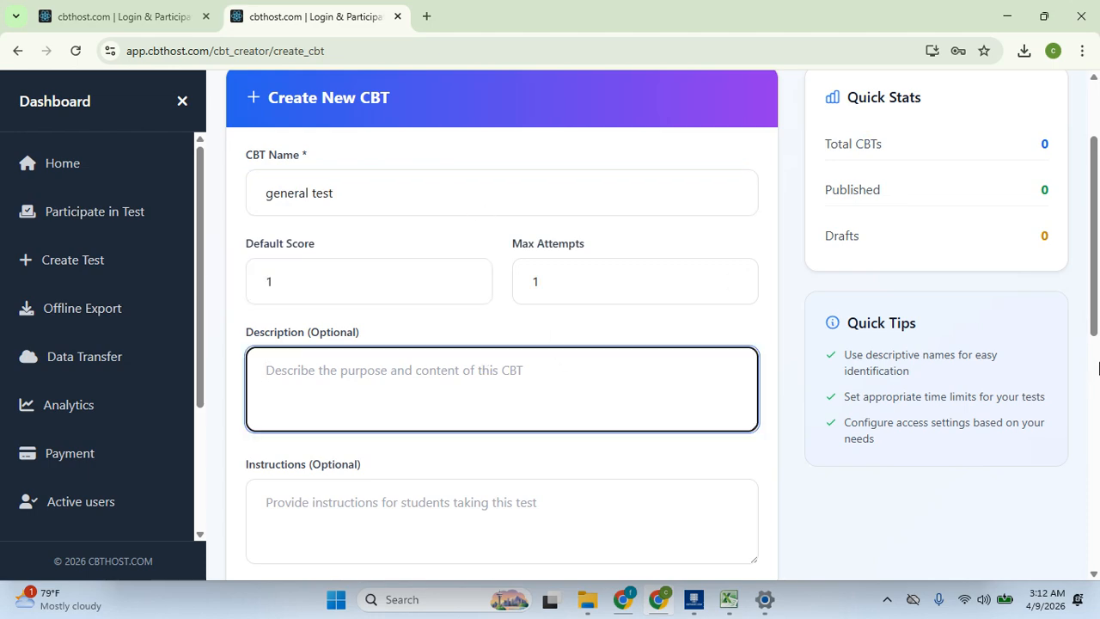
{"action": "scroll", "coordinate": [1098, 357], "scroll_direction": "down", "scroll_amount": 1}
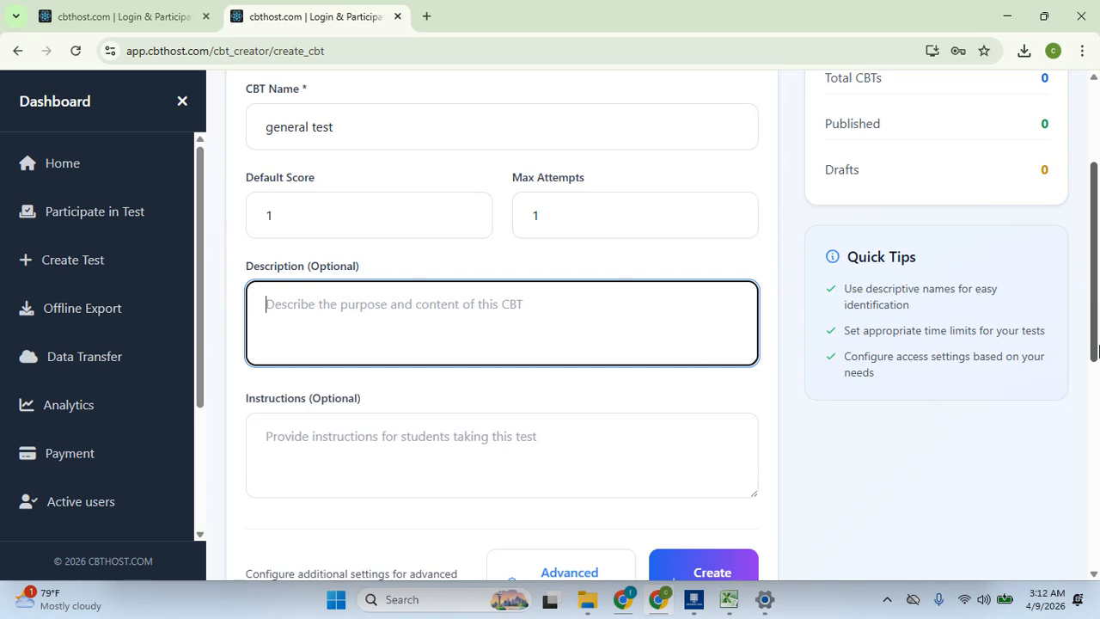
{"action": "type", "text": "test"}
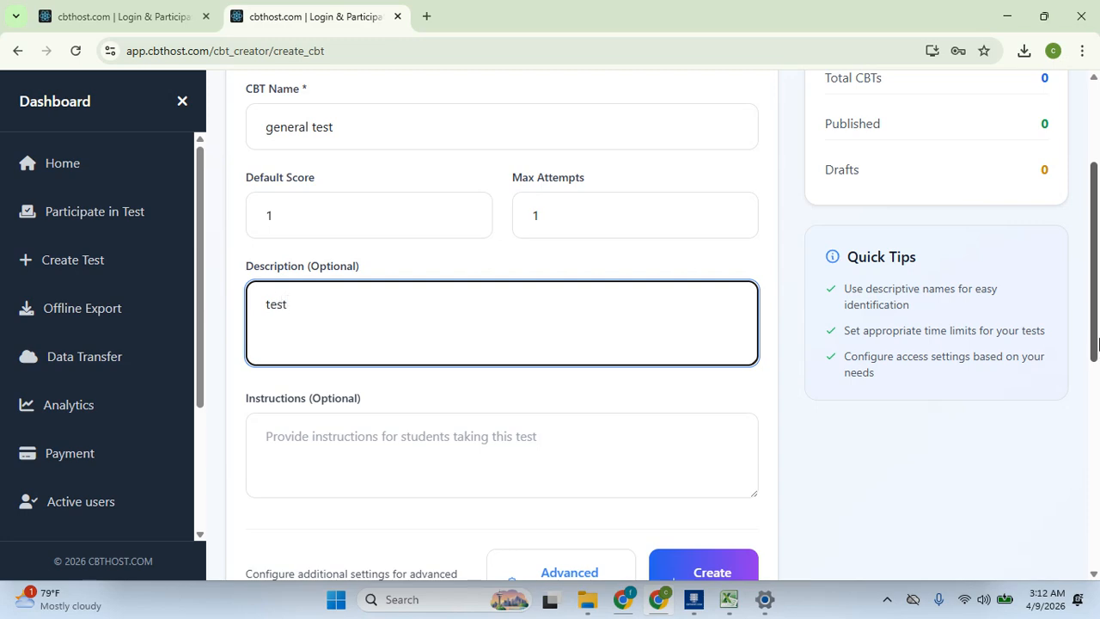
{"action": "left_click_drag", "start_coordinate": [1093, 304], "coordinate": [1084, 368]}
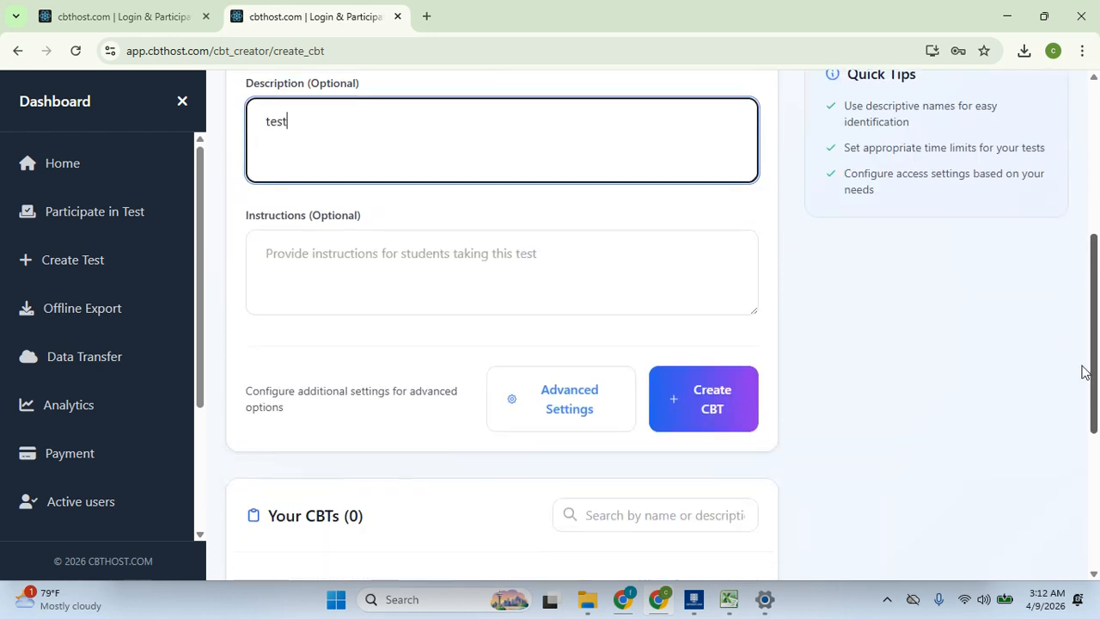
{"action": "left_click", "coordinate": [588, 426]}
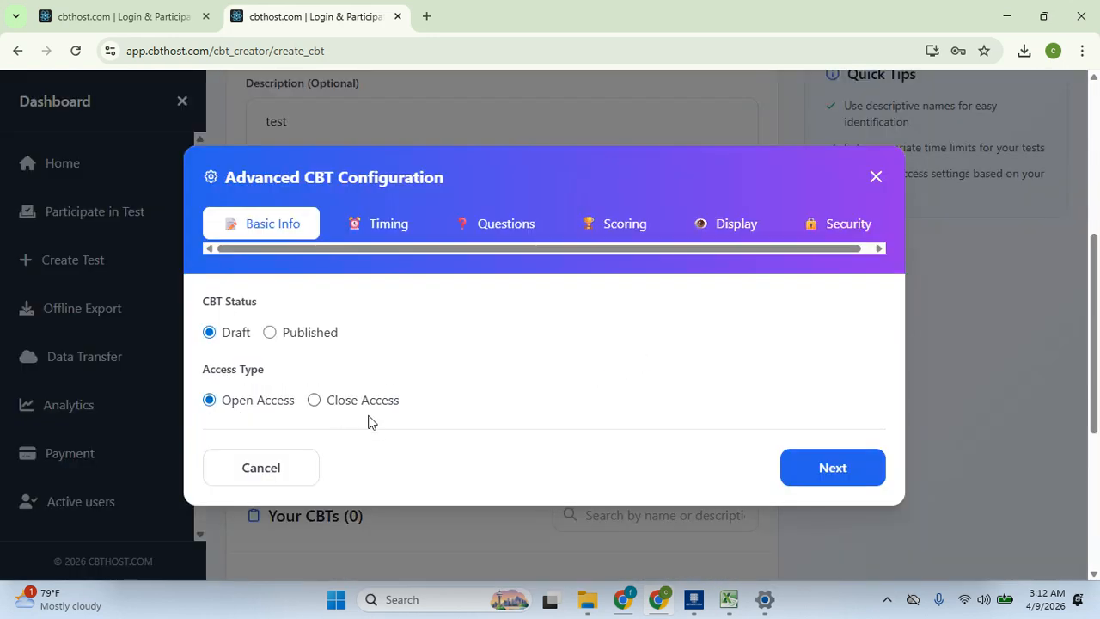
Make the CBT Published with Close Access and advance to the Timing step
{"action": "left_click", "coordinate": [290, 333]}
{"action": "left_click", "coordinate": [350, 406]}
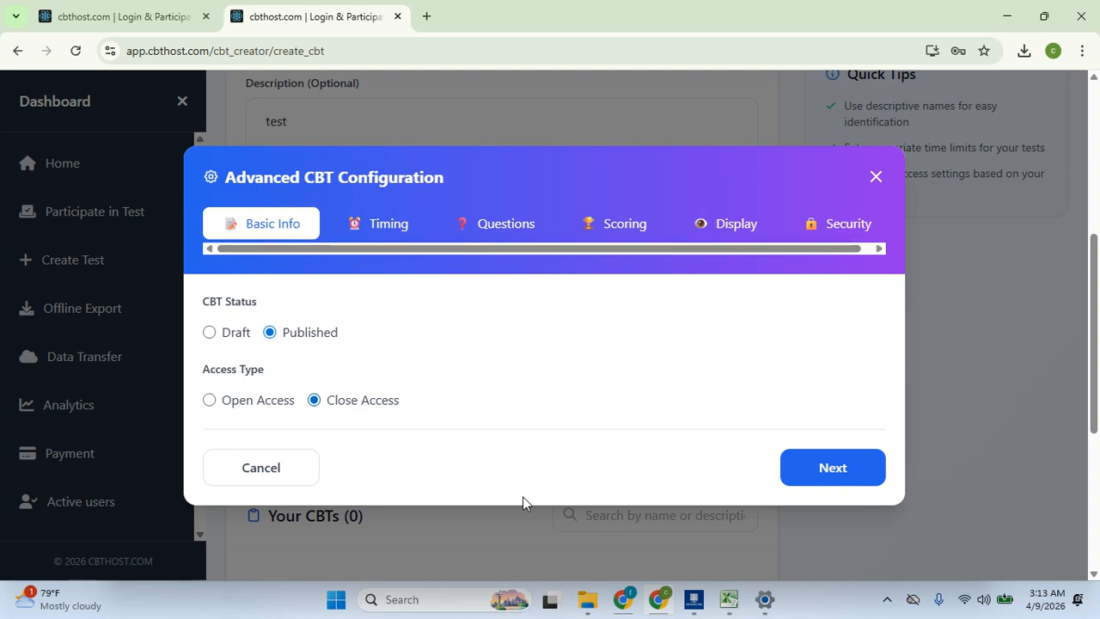
{"action": "left_click", "coordinate": [800, 463]}
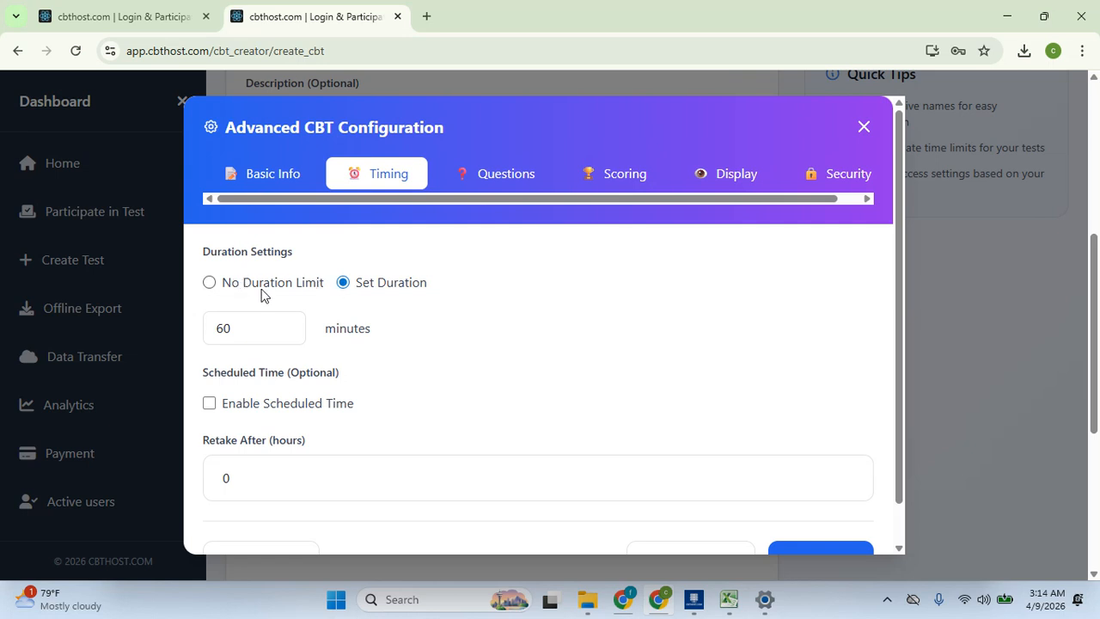
Leave scheduled time disabled with the 60-minute duration and advance to Questions settings
{"action": "left_click", "coordinate": [264, 406]}
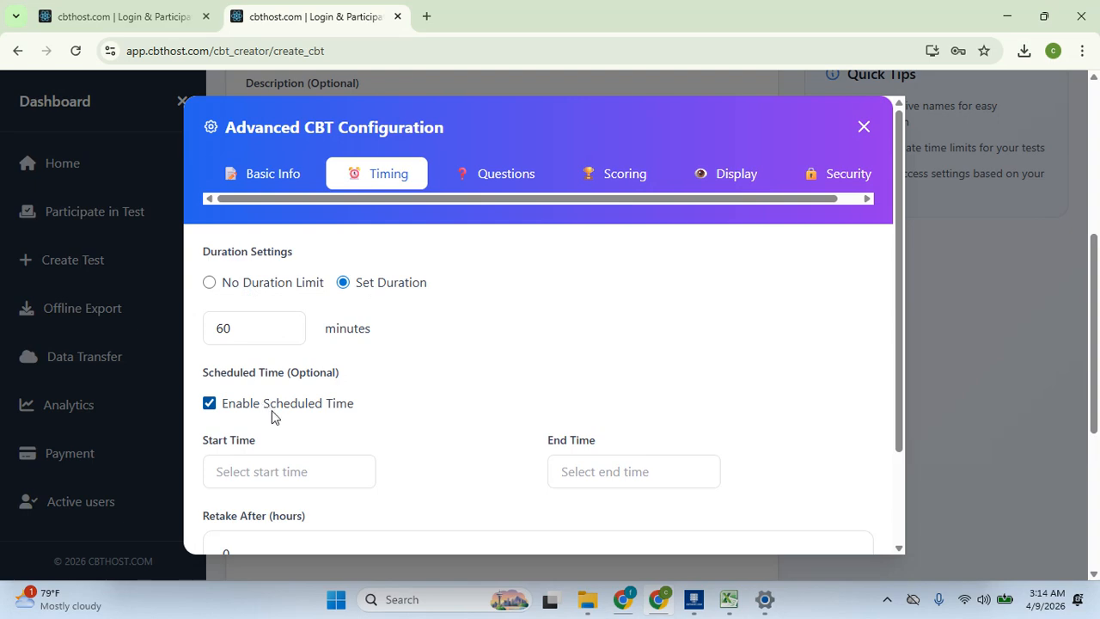
{"action": "left_click", "coordinate": [262, 464]}
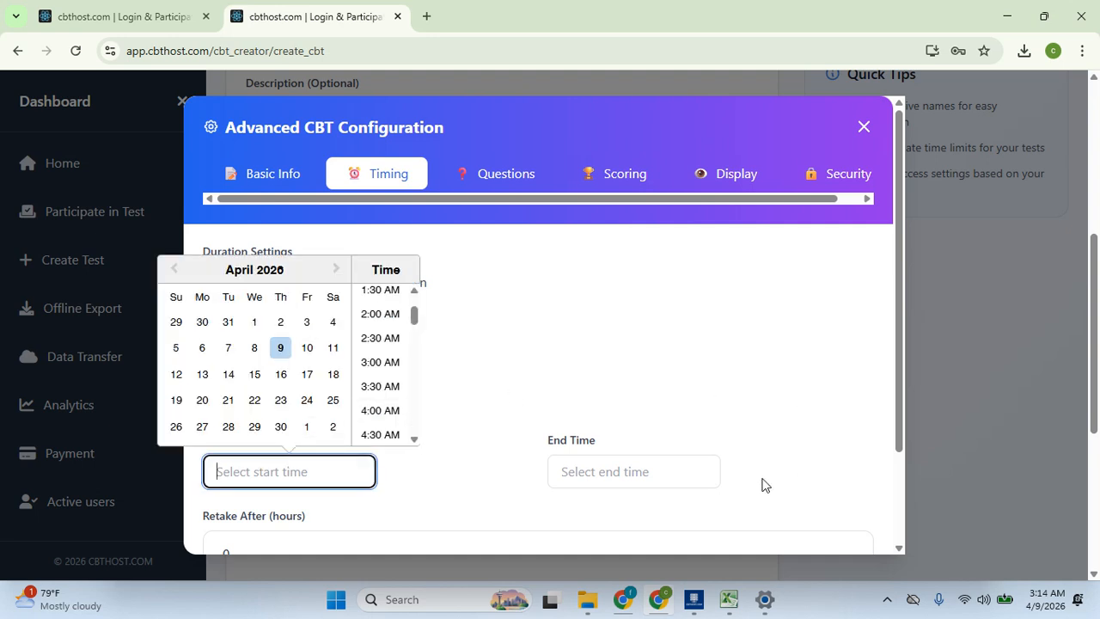
{"action": "left_click", "coordinate": [692, 377]}
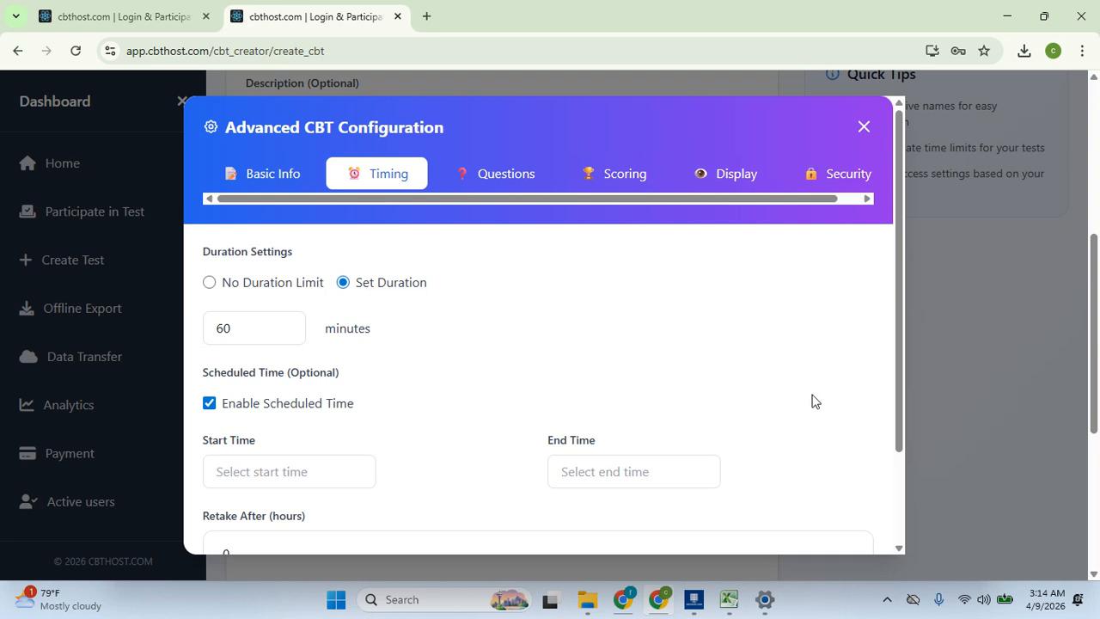
{"action": "left_click", "coordinate": [327, 406]}
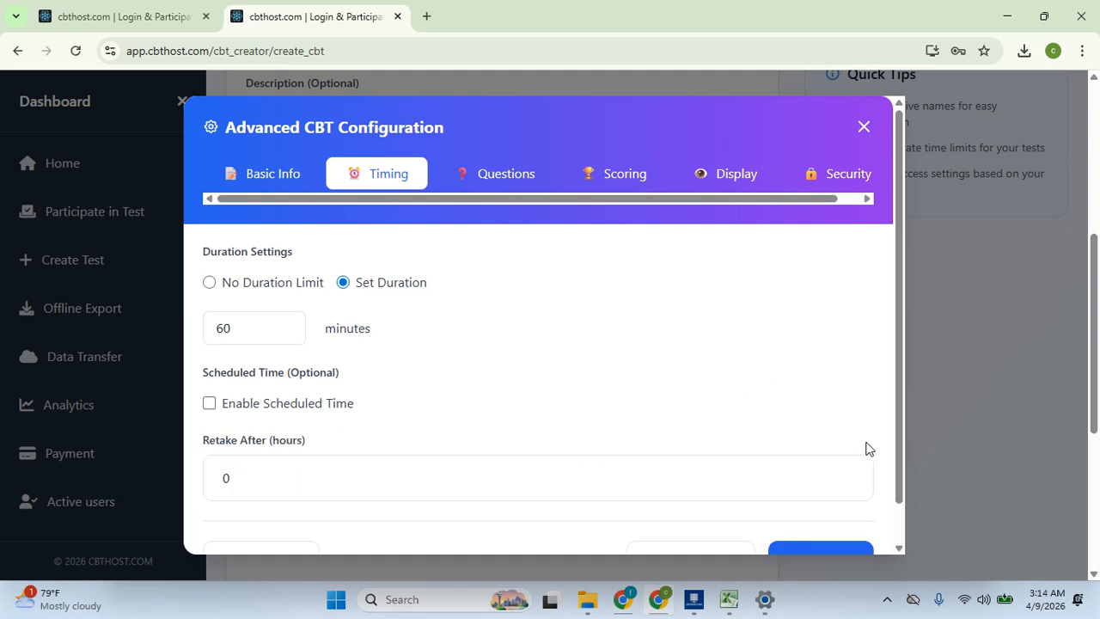
{"action": "left_click_drag", "start_coordinate": [893, 437], "coordinate": [894, 463]}
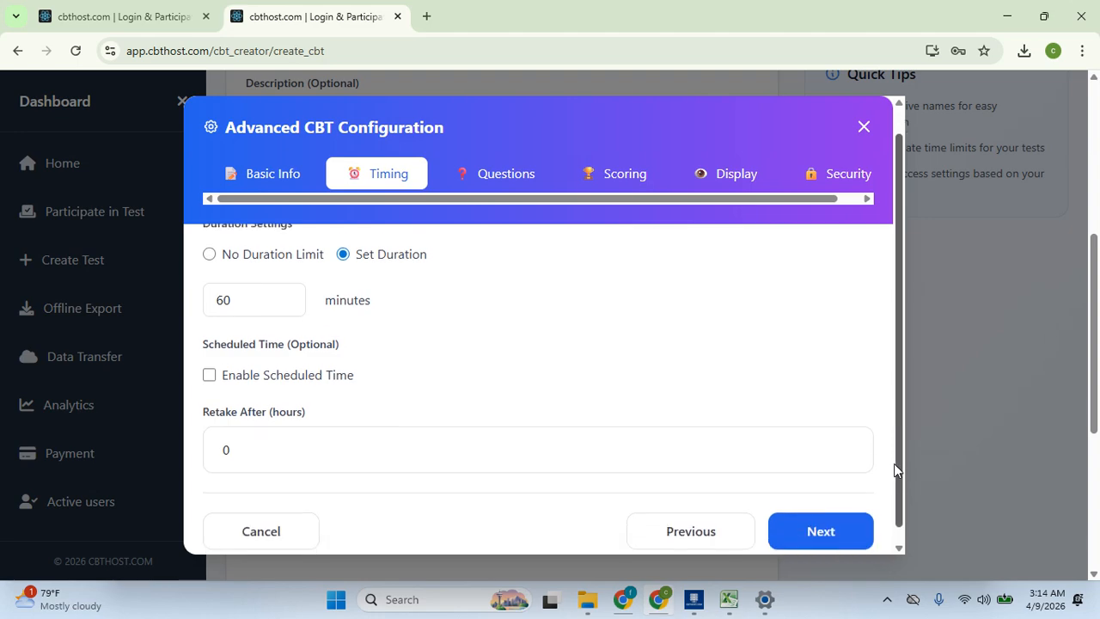
{"action": "left_click", "coordinate": [827, 516]}
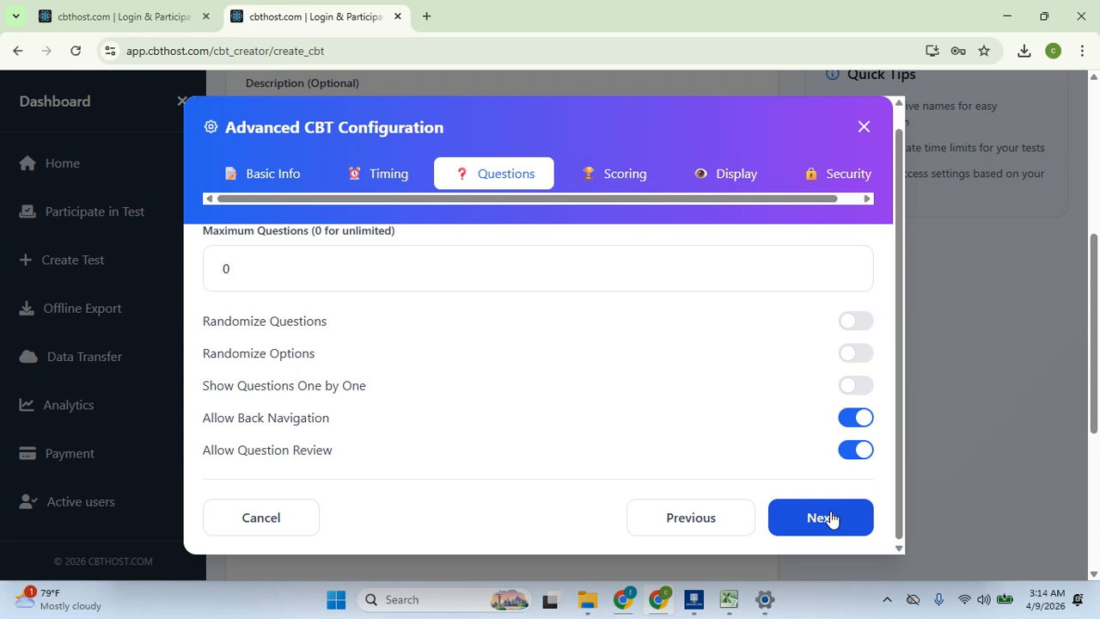
On the Scoring step, keep the passing score at 0
{"action": "left_click", "coordinate": [831, 528]}
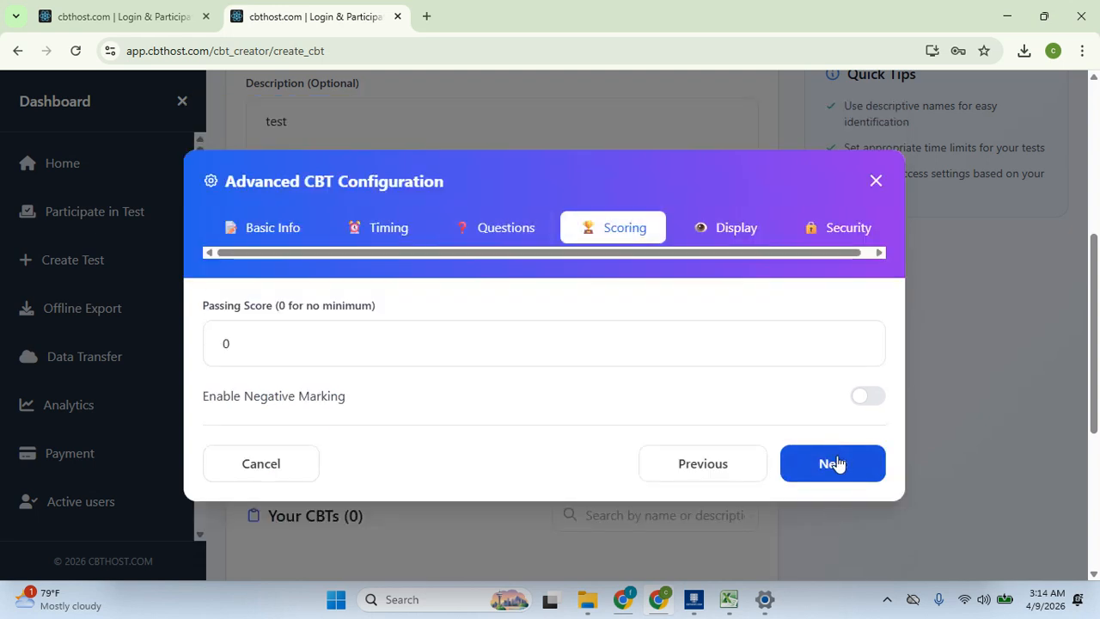
{"action": "left_click", "coordinate": [301, 342]}
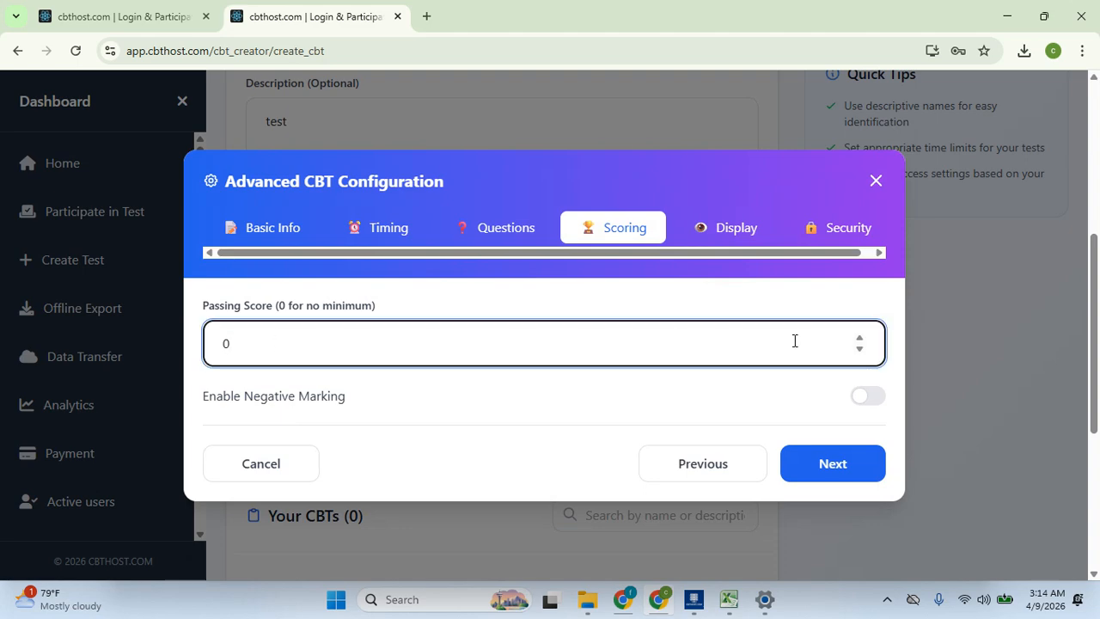
{"action": "left_click", "coordinate": [859, 351]}
{"action": "left_click", "coordinate": [558, 344]}
{"action": "key", "text": "Home"}
{"action": "type", "text": "1"}
{"action": "key", "text": "BackSpace"}
Pass through the Display and Security settings and save the advanced configuration
{"action": "left_click", "coordinate": [804, 465]}
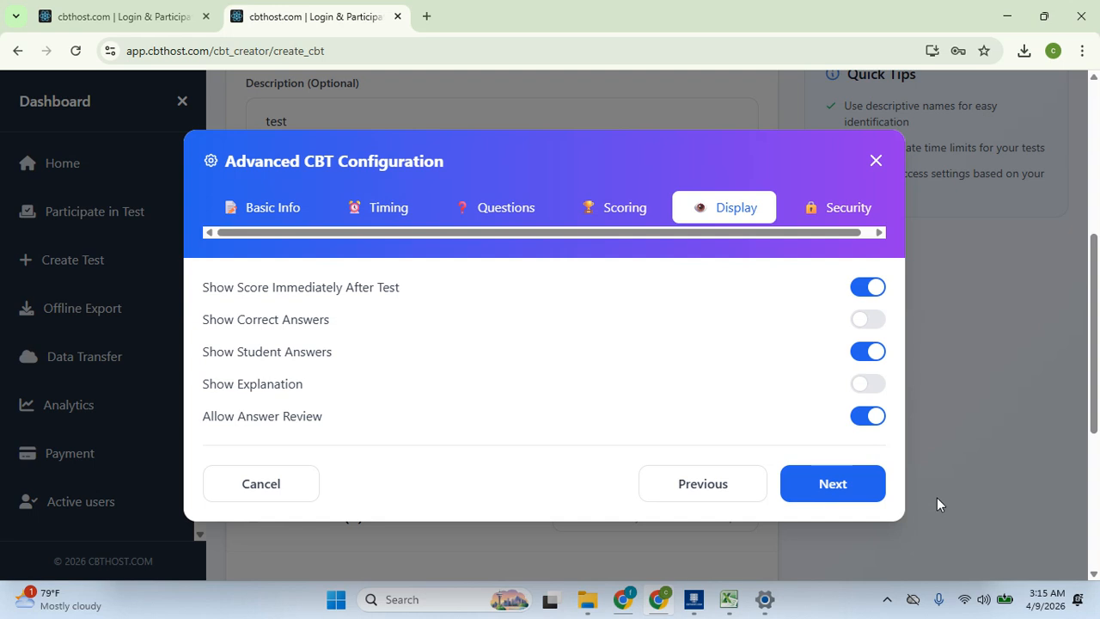
{"action": "left_click", "coordinate": [855, 499]}
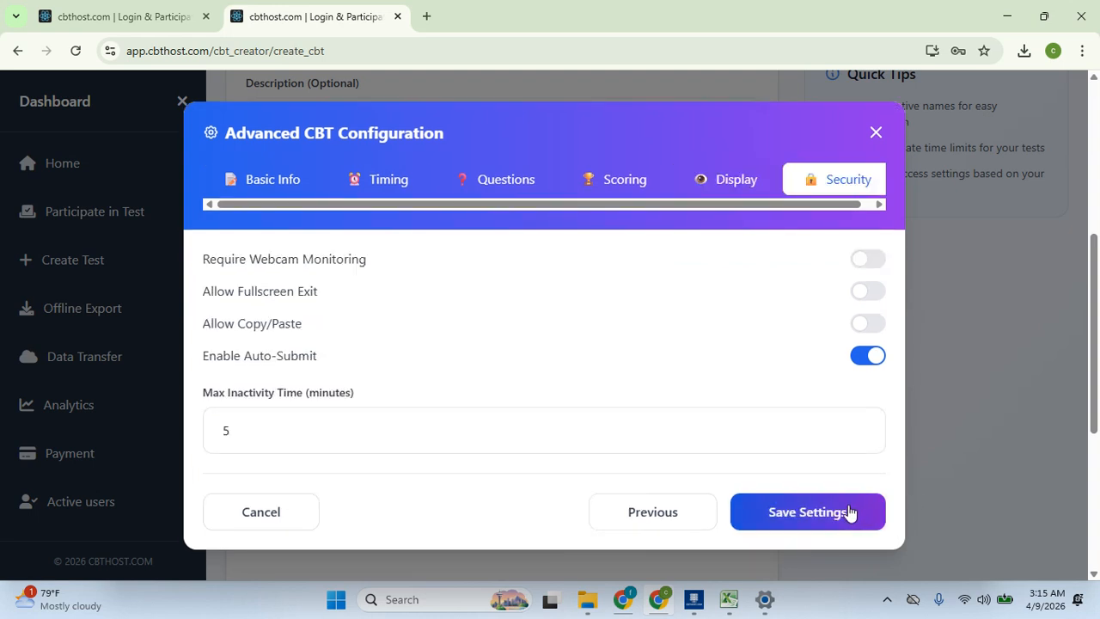
{"action": "left_click", "coordinate": [847, 510]}
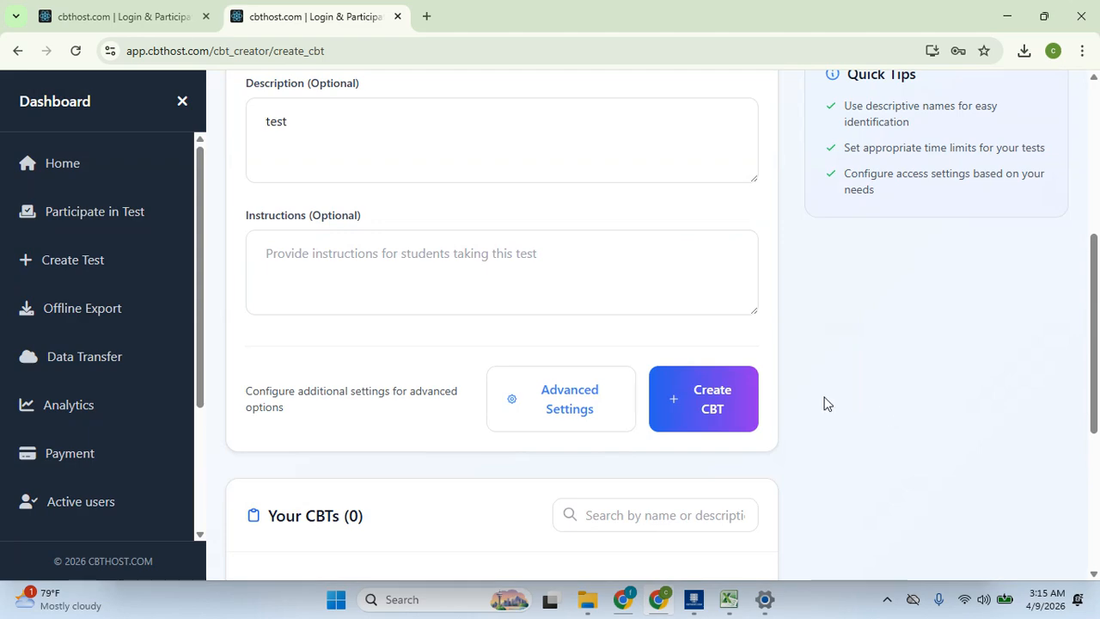
Create the published 'general test' CBT
{"action": "left_click", "coordinate": [697, 409]}
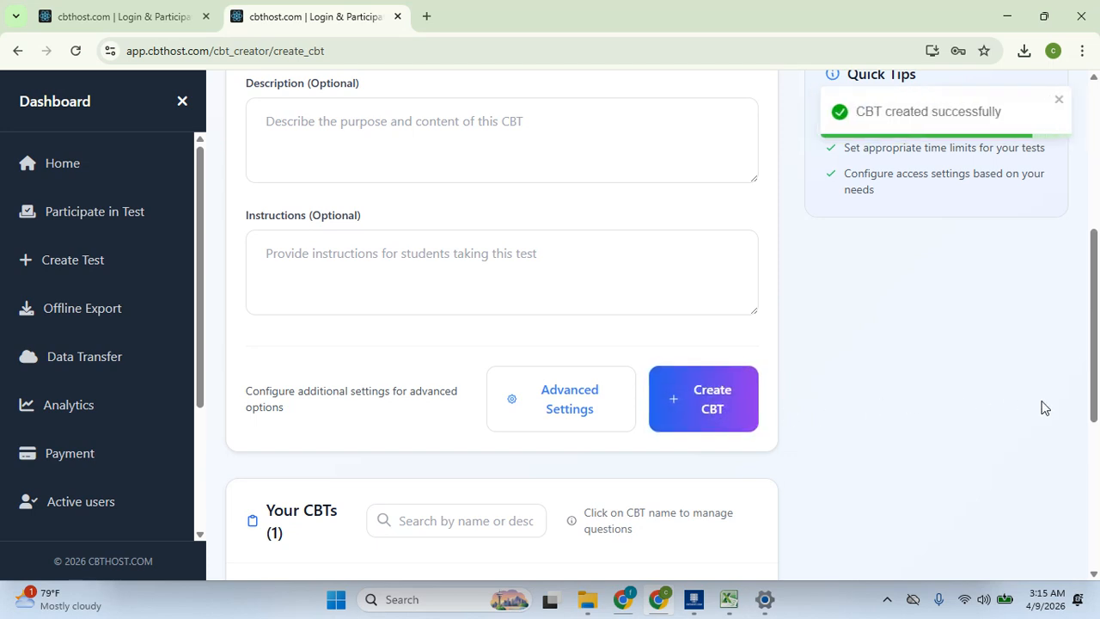
{"action": "left_click_drag", "start_coordinate": [1096, 332], "coordinate": [1097, 477]}
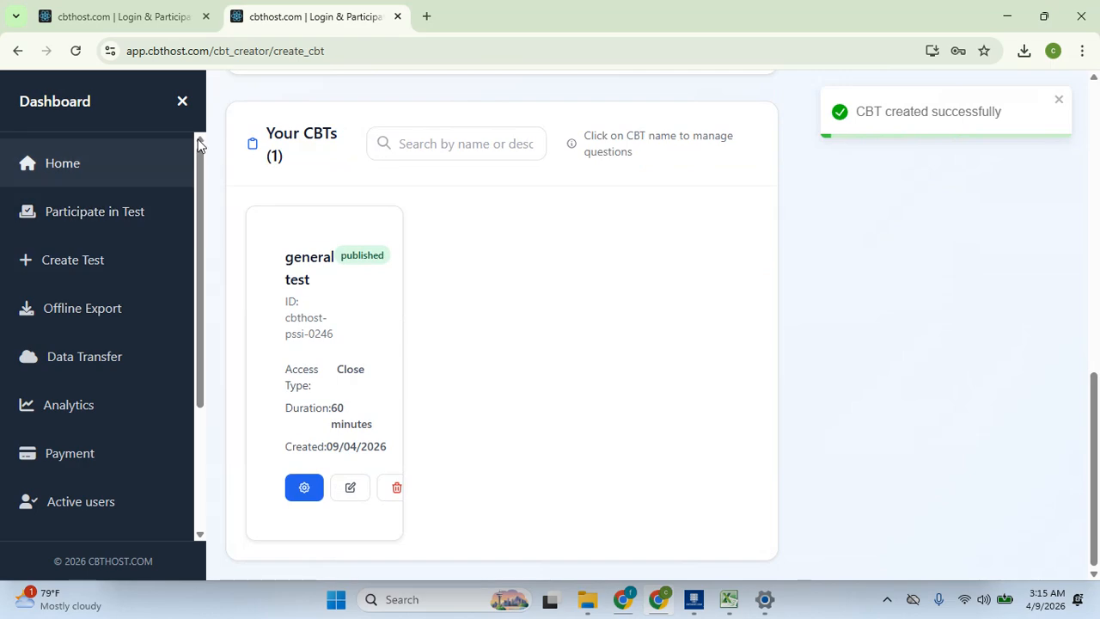
{"action": "left_click", "coordinate": [182, 102]}
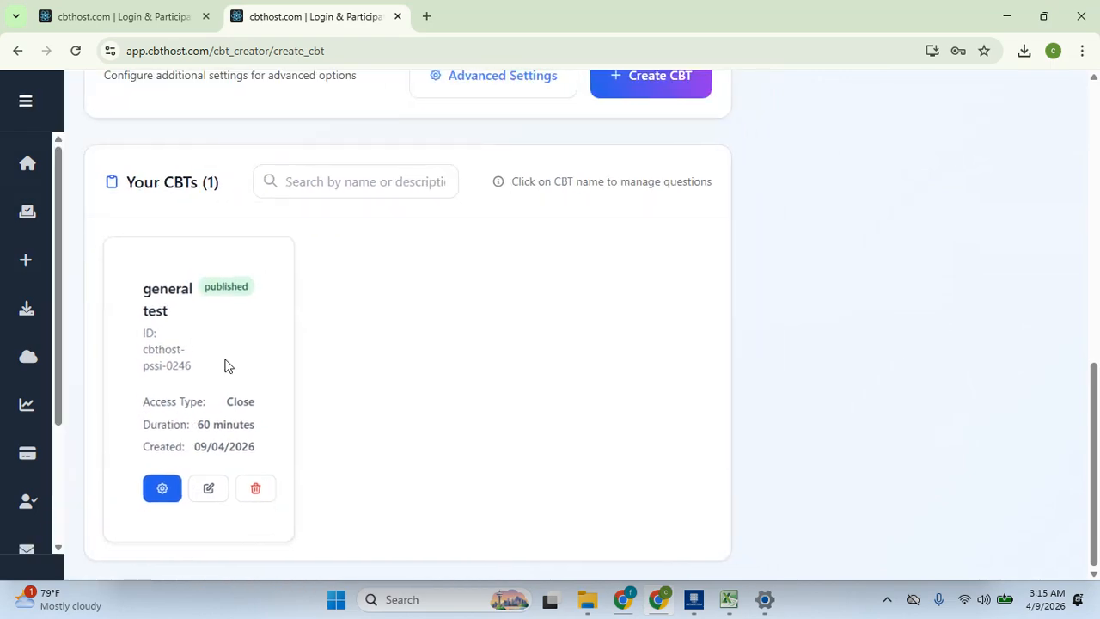
Go to the general test's questions page and start Import Questions from File
{"action": "left_click", "coordinate": [164, 498]}
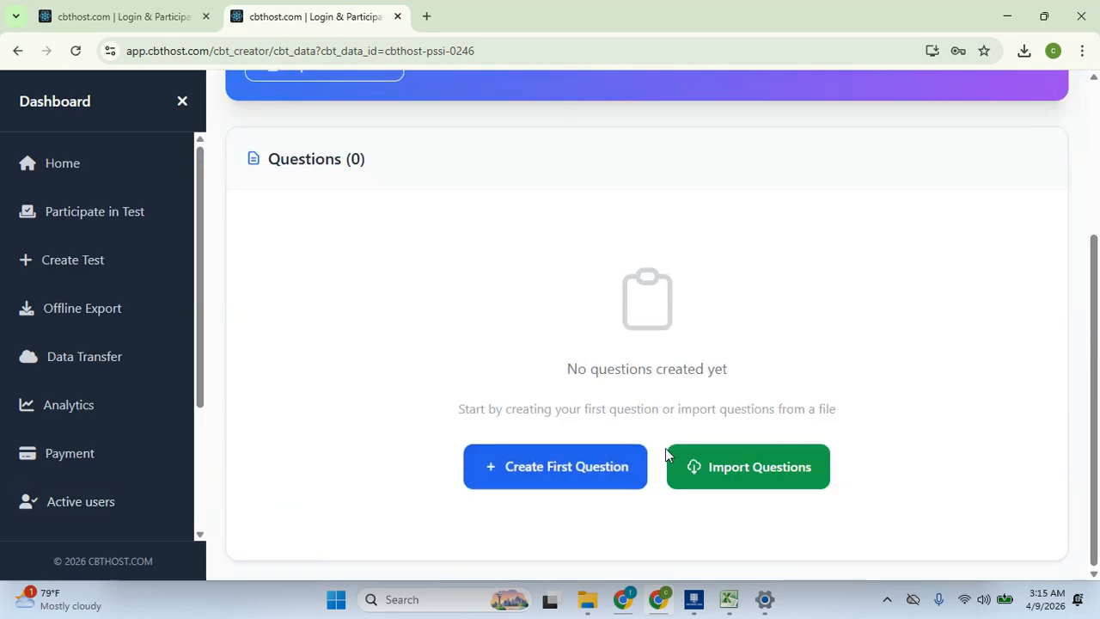
{"action": "mouse_move", "coordinate": [1098, 367]}
{"action": "left_mouse_down"}
{"action": "mouse_move", "coordinate": [1097, 215]}
{"action": "mouse_move", "coordinate": [1097, 384]}
{"action": "mouse_move", "coordinate": [1098, 372]}
{"action": "left_mouse_up"}
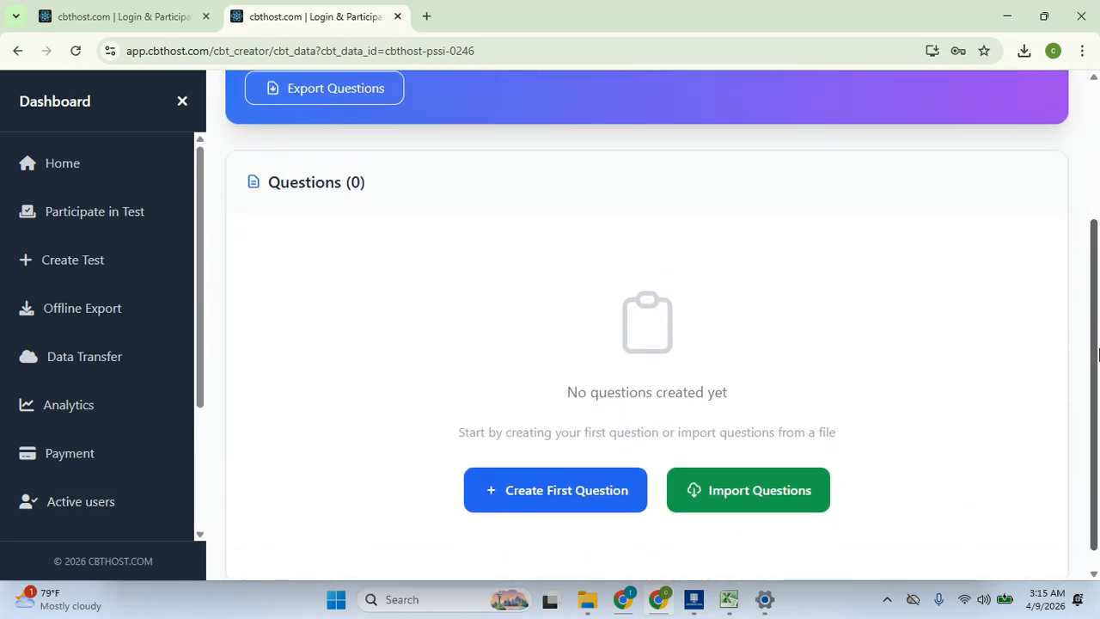
{"action": "left_click", "coordinate": [182, 101]}
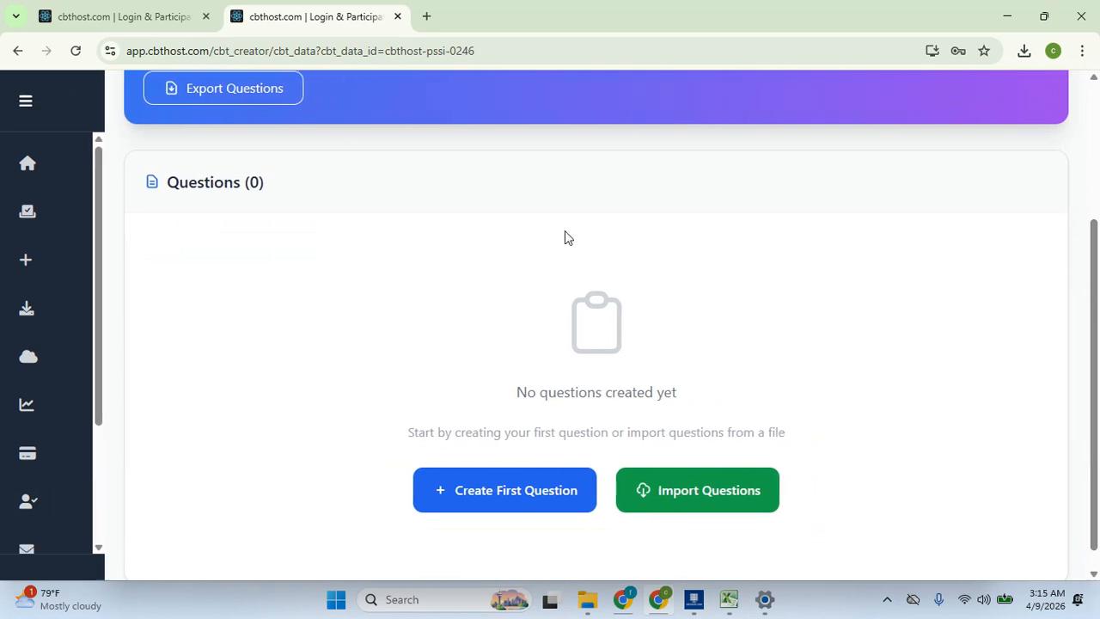
{"action": "left_click", "coordinate": [634, 498]}
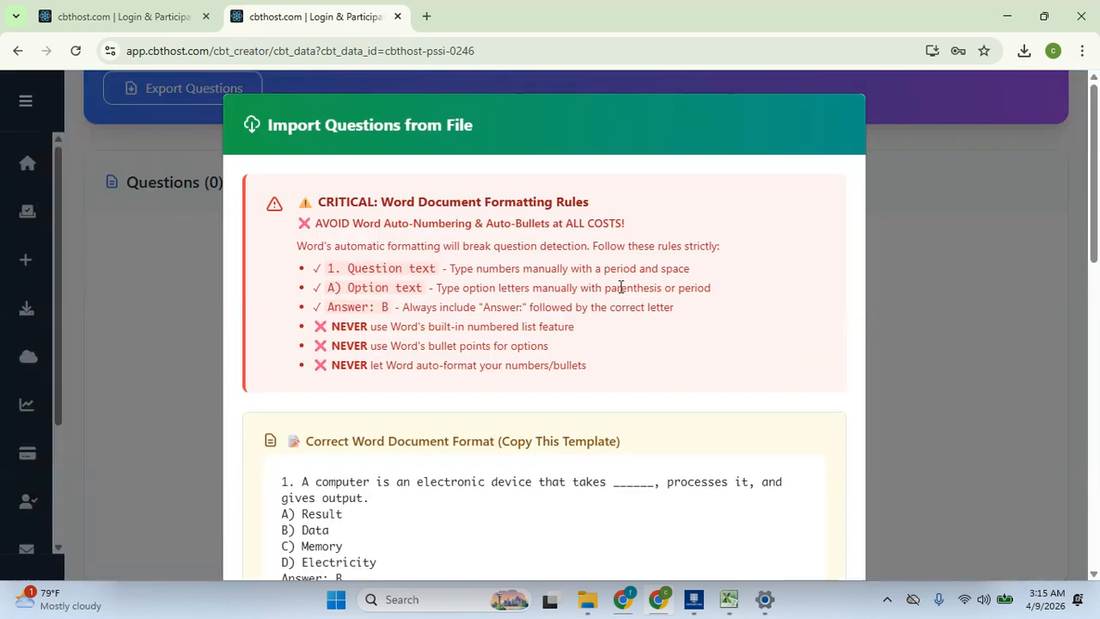
Select SS 1 DIGITAL TECHNOLOGY.docx from Downloads as the questions file
{"action": "left_click_drag", "start_coordinate": [1097, 232], "coordinate": [1097, 498]}
{"action": "left_click", "coordinate": [275, 475]}
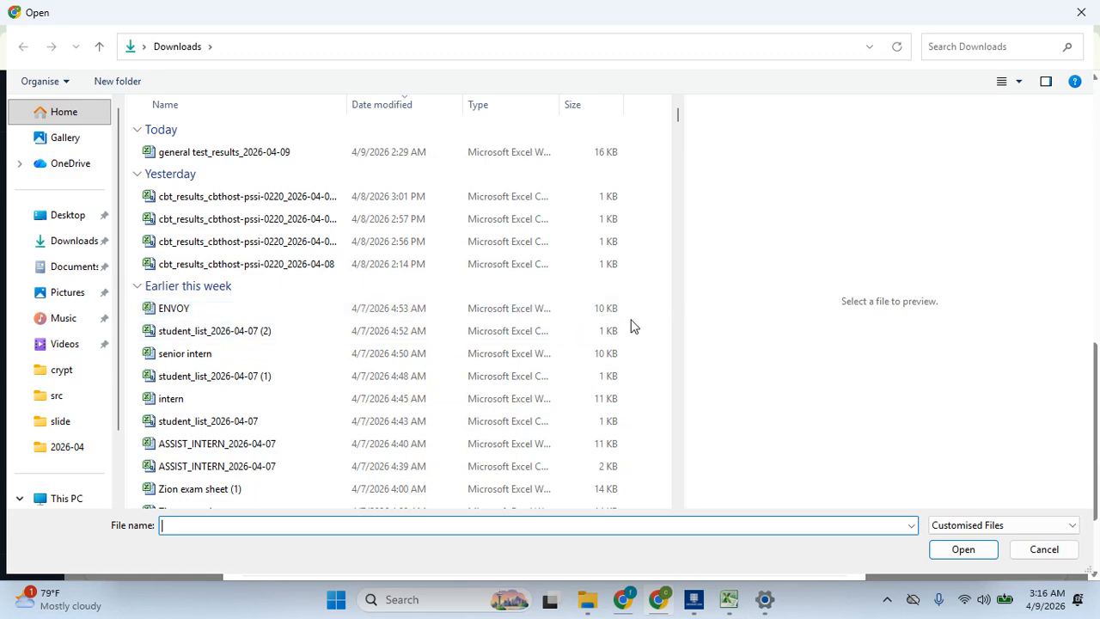
{"action": "left_click", "coordinate": [676, 309]}
{"action": "left_click", "coordinate": [677, 309]}
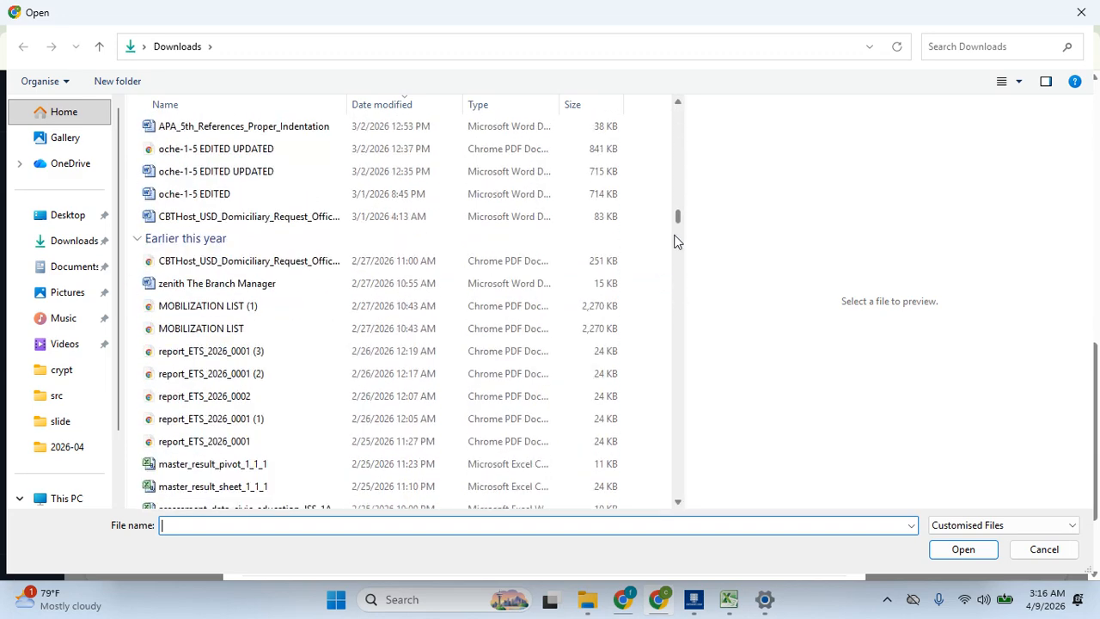
{"action": "scroll", "coordinate": [678, 223], "scroll_direction": "down", "scroll_amount": 6}
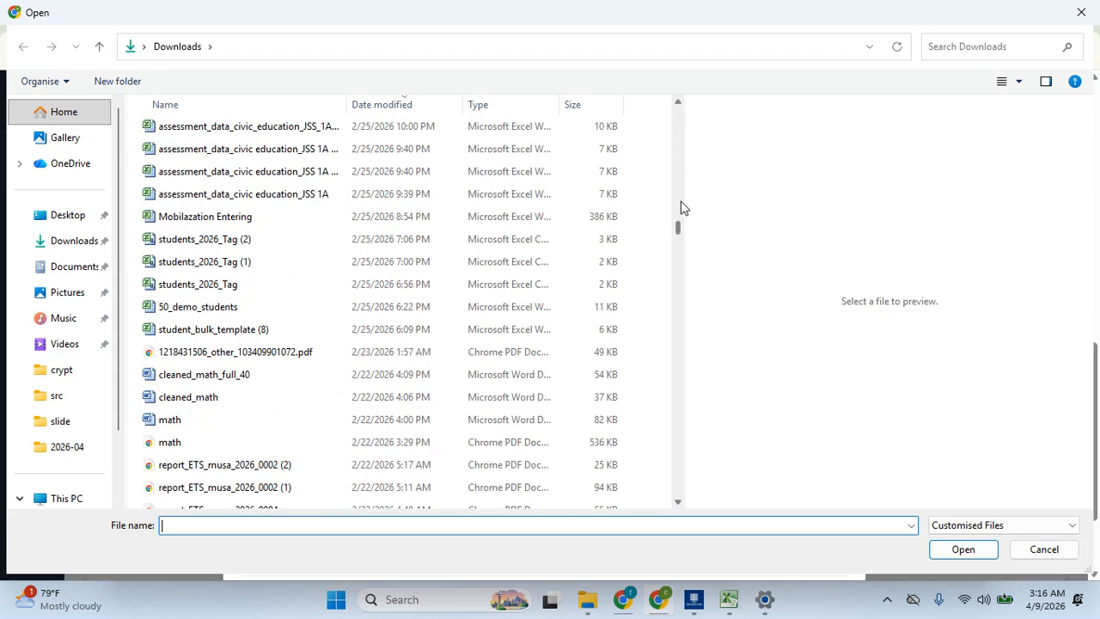
{"action": "left_click_drag", "start_coordinate": [679, 228], "coordinate": [680, 128]}
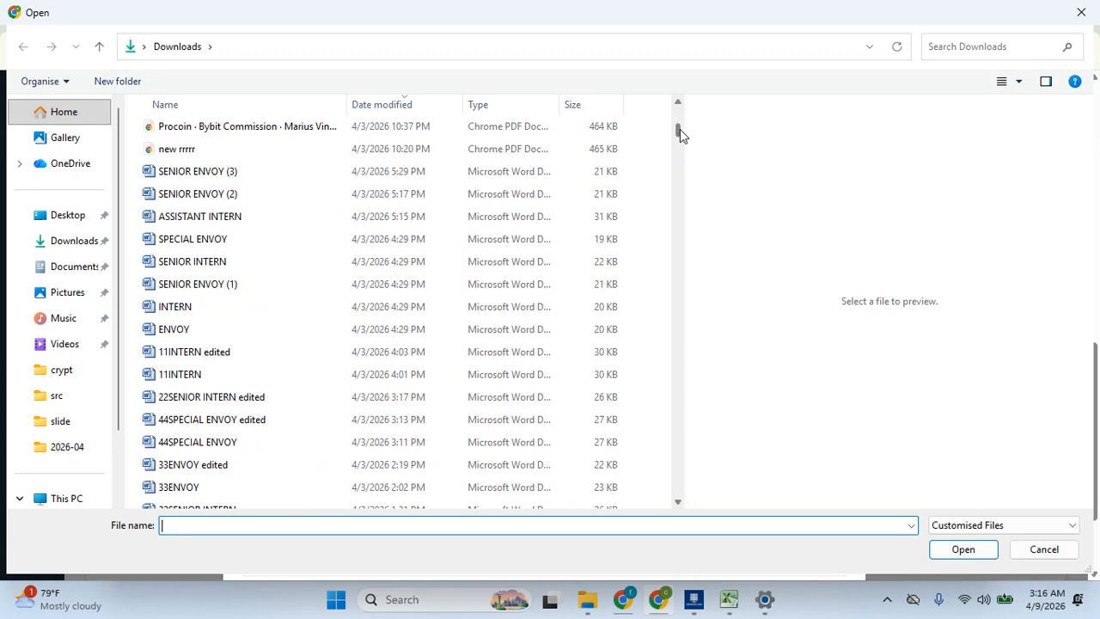
{"action": "type", "text": "c"}
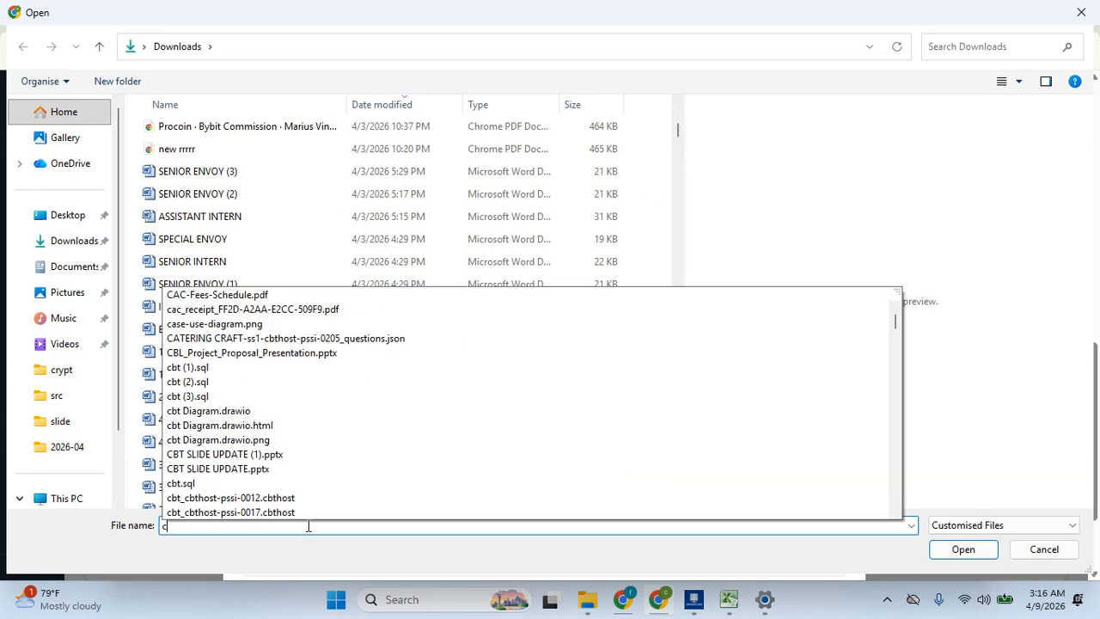
{"action": "type", "text": "iv"}
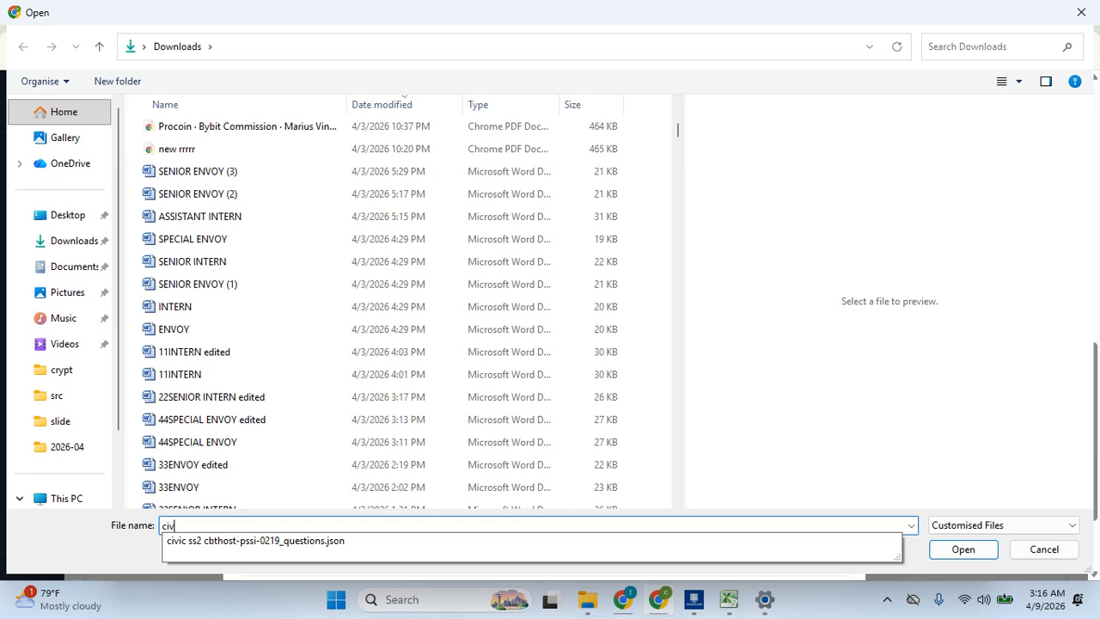
{"action": "key", "text": "BackSpace"}
{"action": "key", "text": "BackSpace"}
{"action": "key", "text": "BackSpace"}
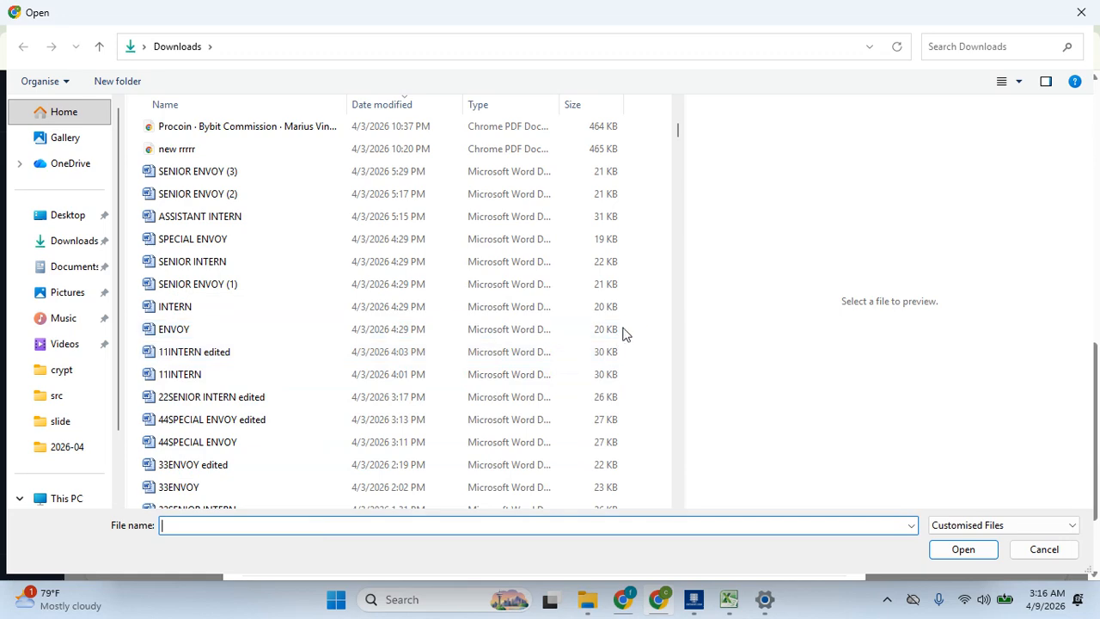
{"action": "scroll", "coordinate": [677, 359], "scroll_direction": "down", "scroll_amount": 5}
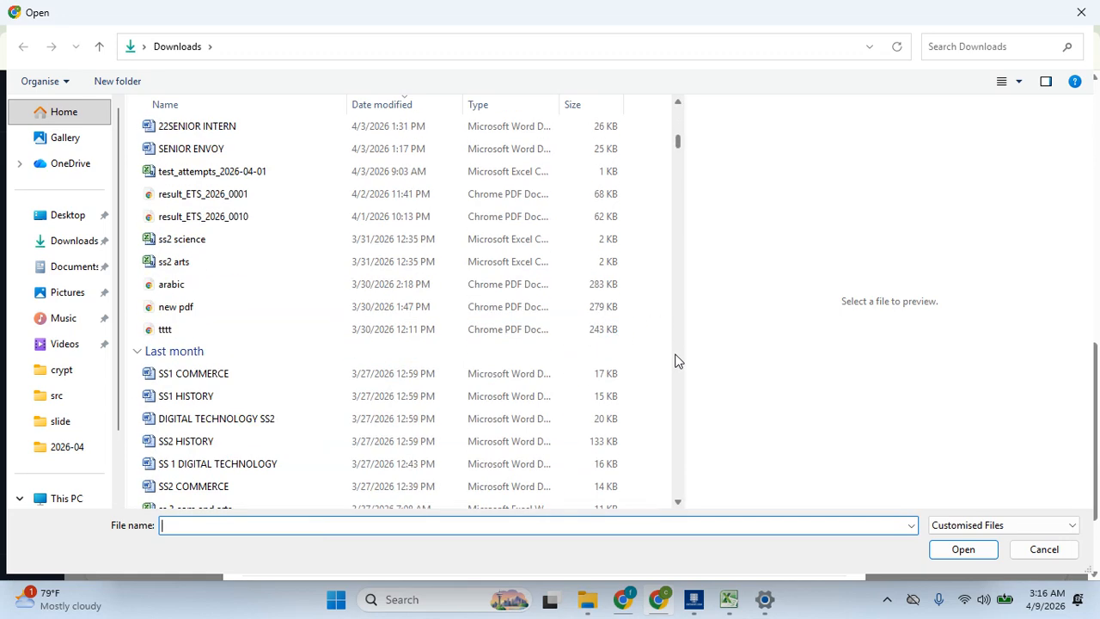
{"action": "left_click", "coordinate": [273, 442]}
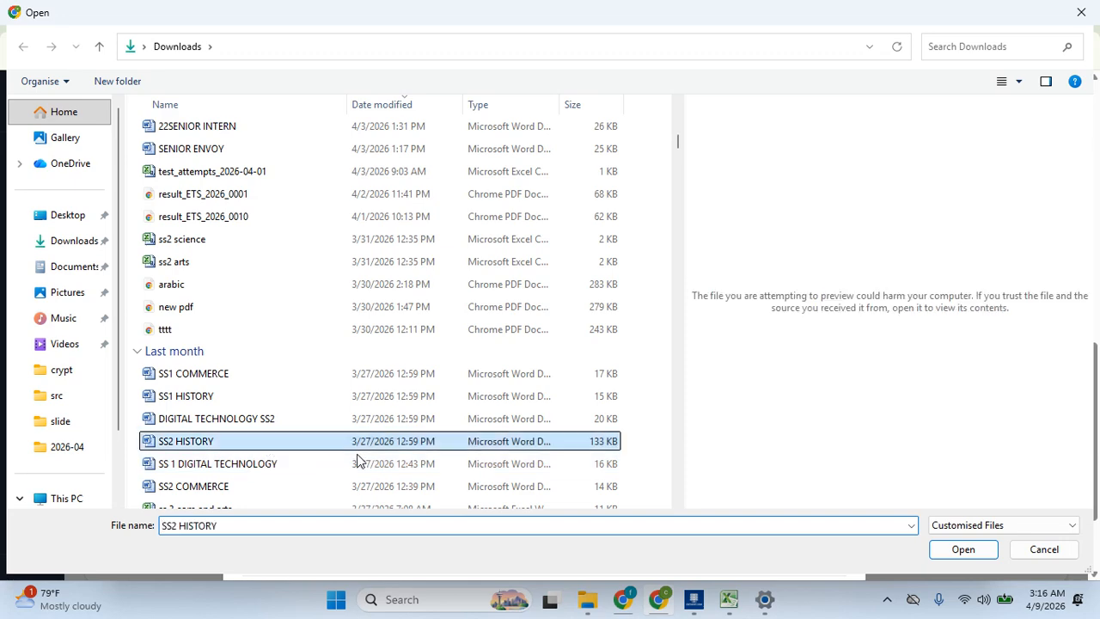
{"action": "left_click", "coordinate": [315, 464]}
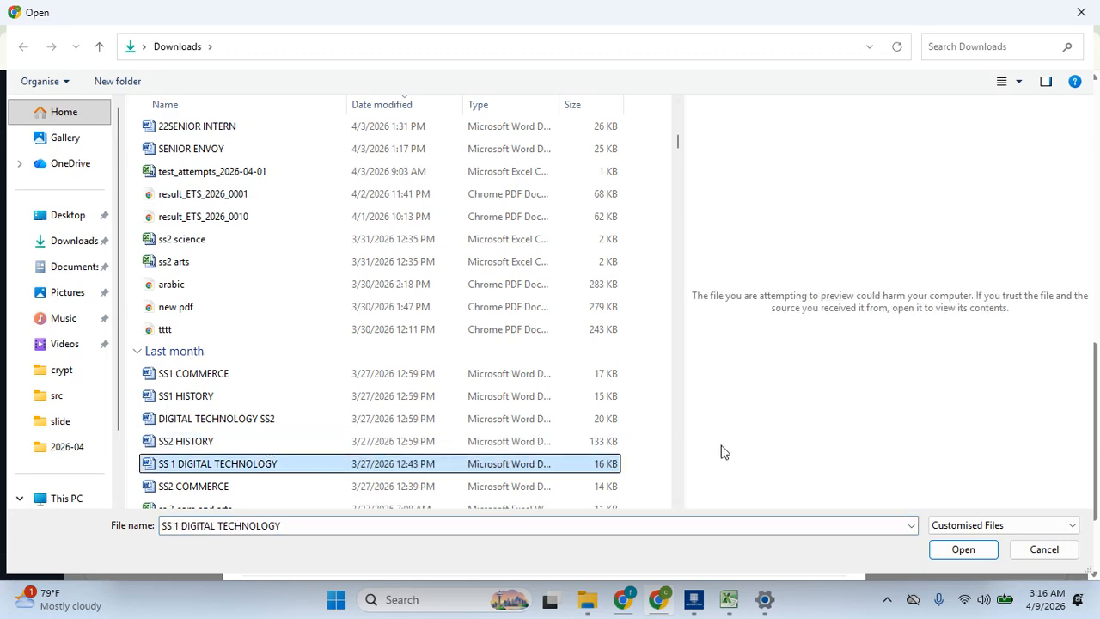
{"action": "left_click", "coordinate": [963, 552]}
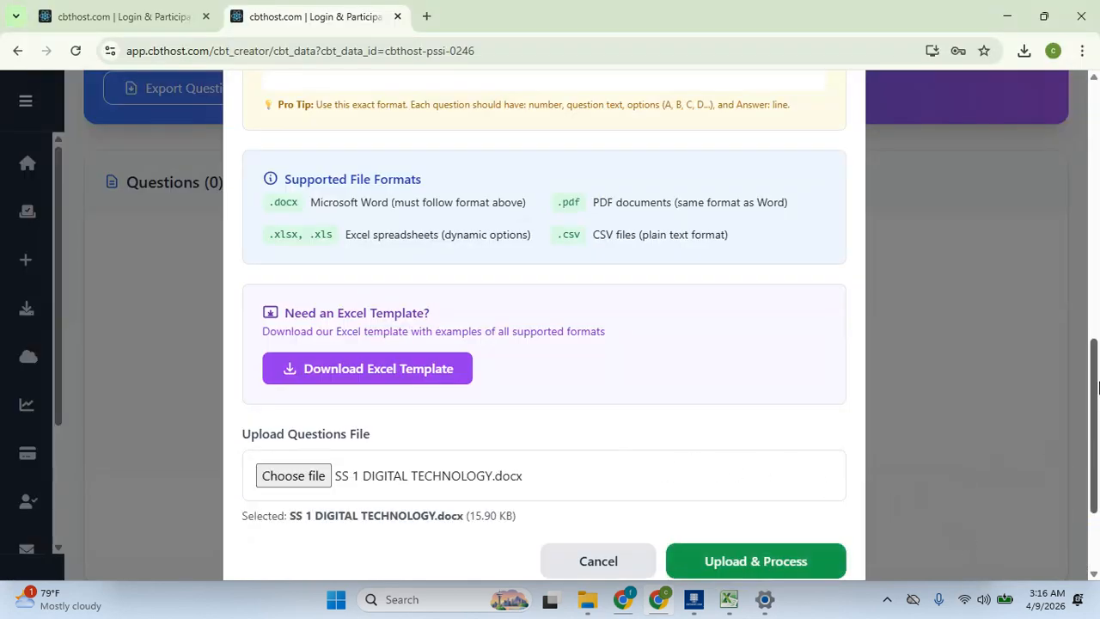
Upload and process the file, then reopen the file chooser for a different file
{"action": "scroll", "coordinate": [950, 439], "scroll_direction": "down", "scroll_amount": 2}
{"action": "left_click", "coordinate": [746, 411]}
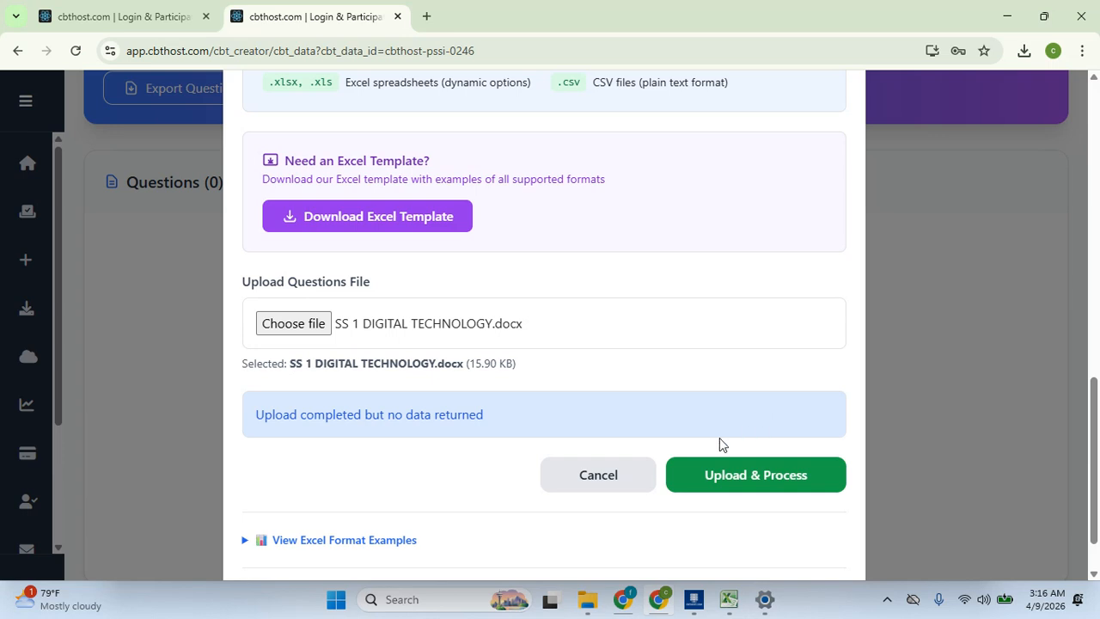
{"action": "left_click", "coordinate": [318, 322]}
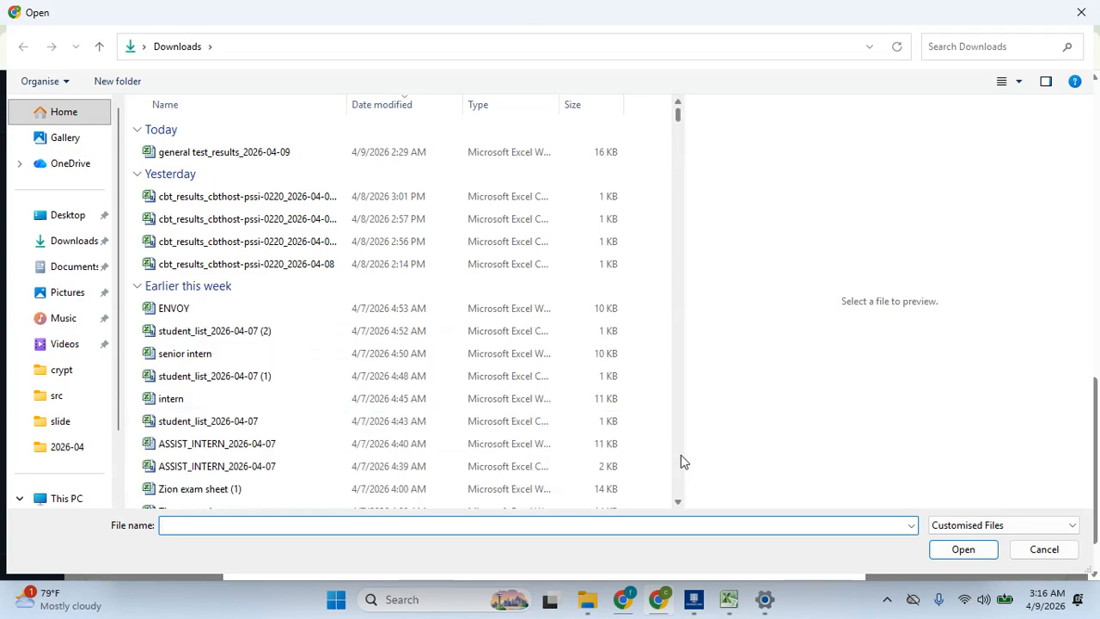
Select EnglishSS2 corrected.docx and upload it for processing, extracting 50 questions
{"action": "scroll", "coordinate": [681, 455], "scroll_direction": "down", "scroll_amount": 8}
{"action": "scroll", "coordinate": [681, 462], "scroll_direction": "down", "scroll_amount": 5}
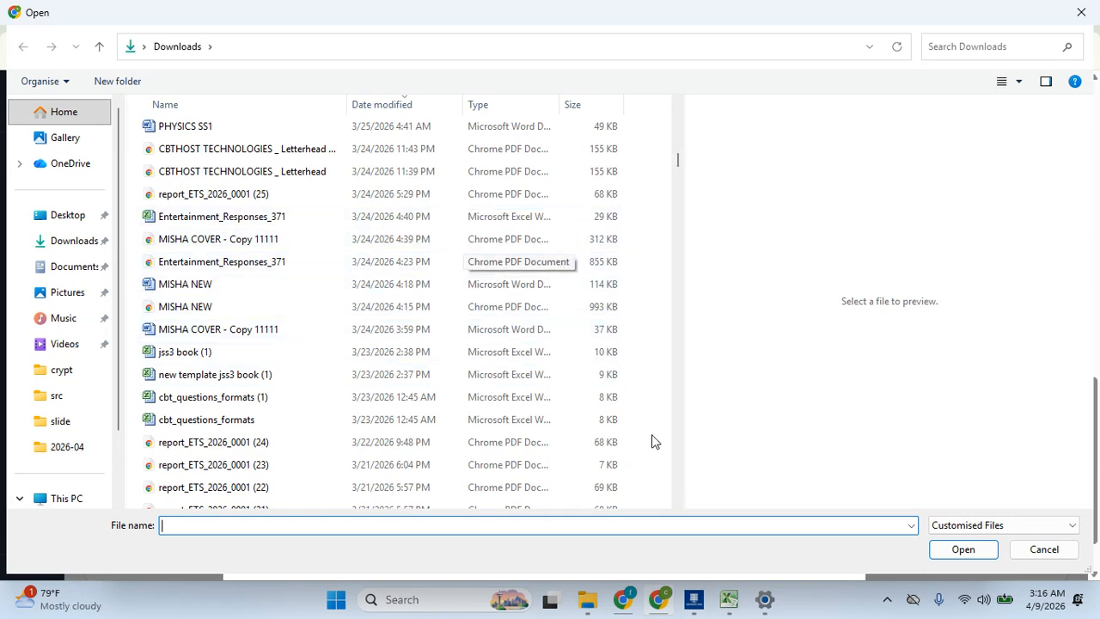
{"action": "scroll", "coordinate": [679, 503], "scroll_direction": "down", "scroll_amount": 6}
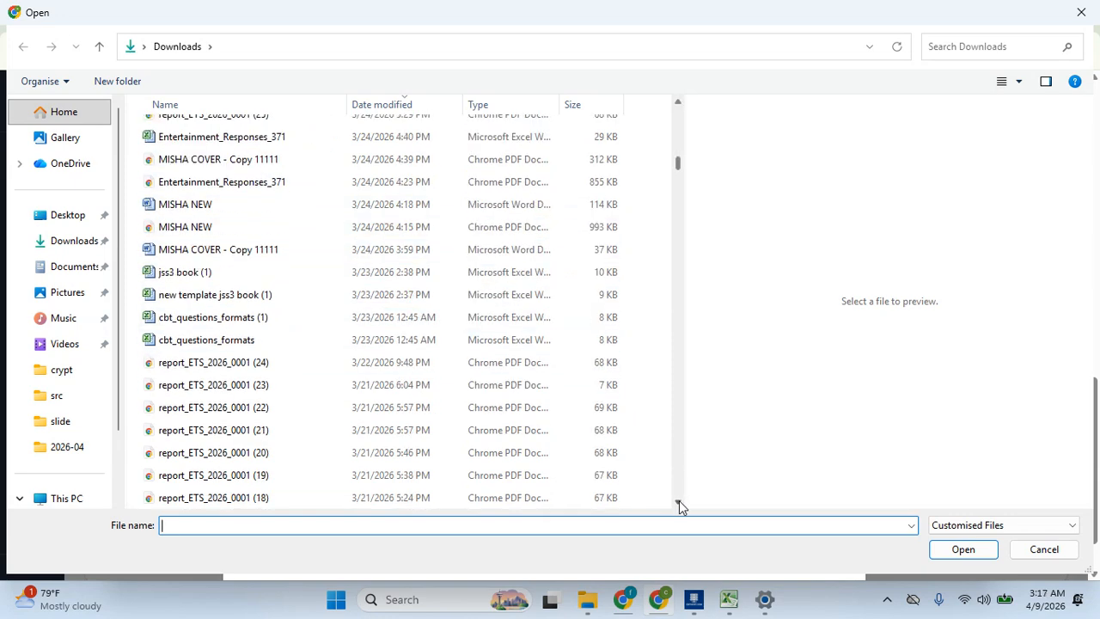
{"action": "scroll", "coordinate": [679, 505], "scroll_direction": "down", "scroll_amount": 3}
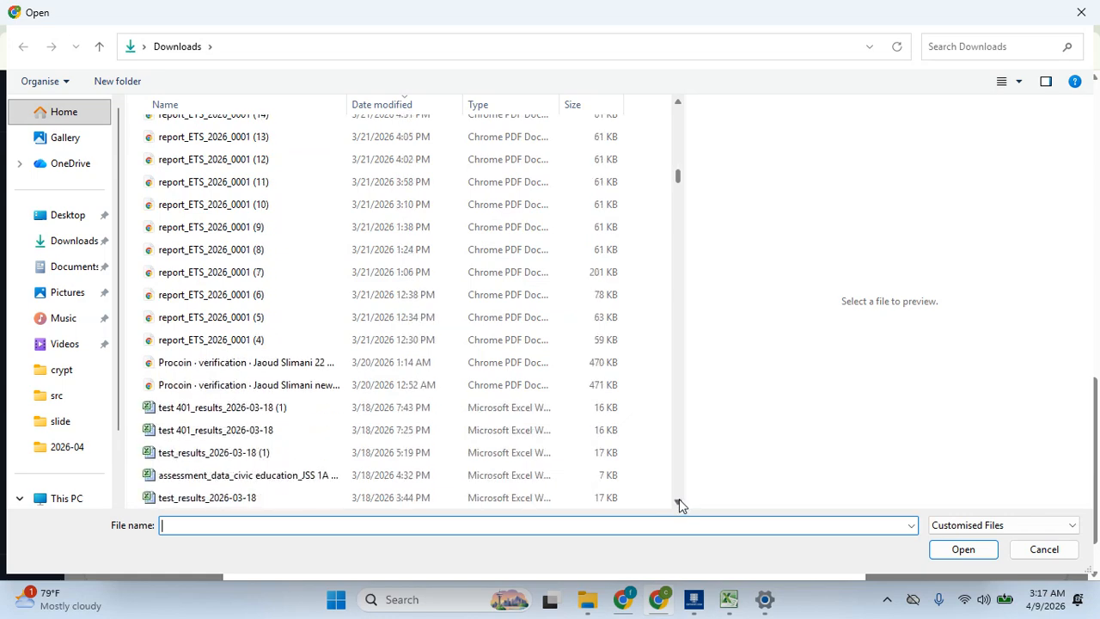
{"action": "scroll", "coordinate": [678, 505], "scroll_direction": "down", "scroll_amount": 4}
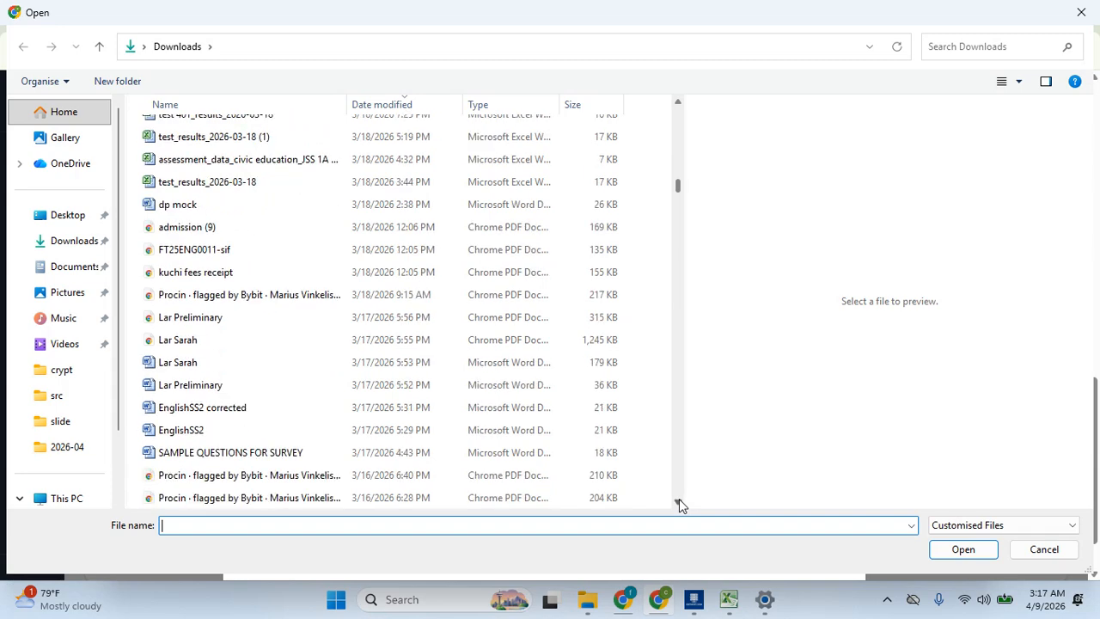
{"action": "left_click", "coordinate": [354, 409]}
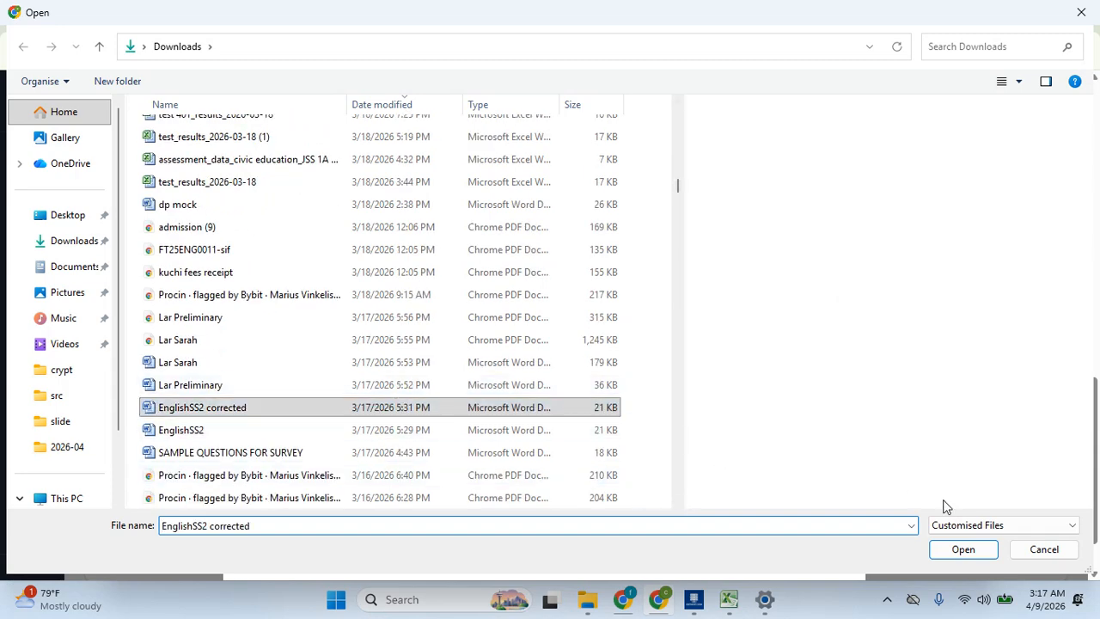
{"action": "left_click", "coordinate": [954, 553]}
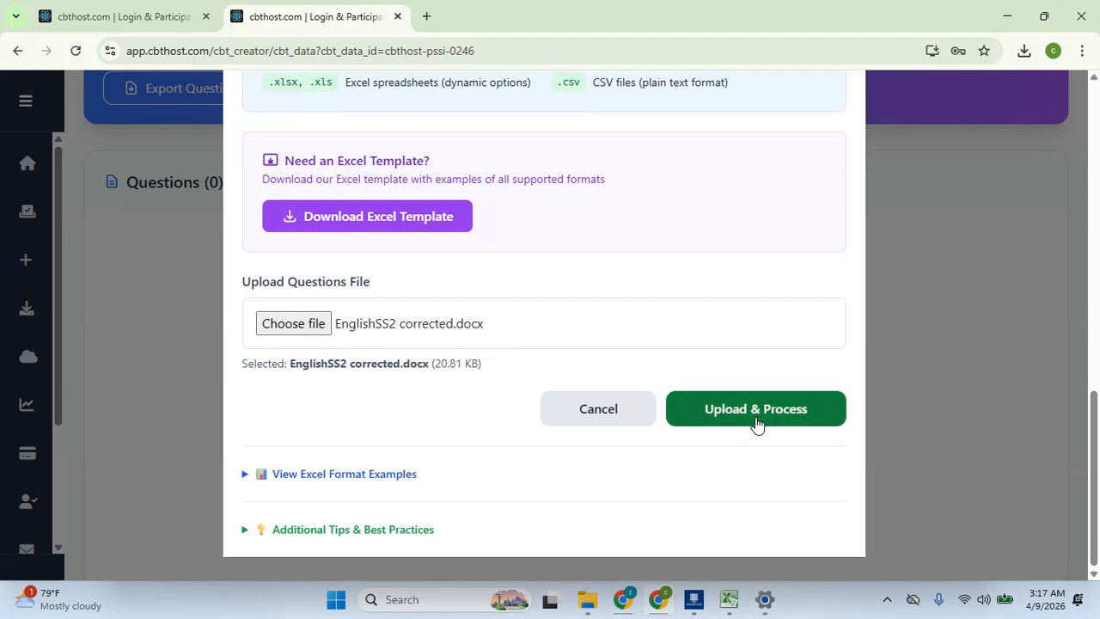
{"action": "left_click", "coordinate": [756, 419]}
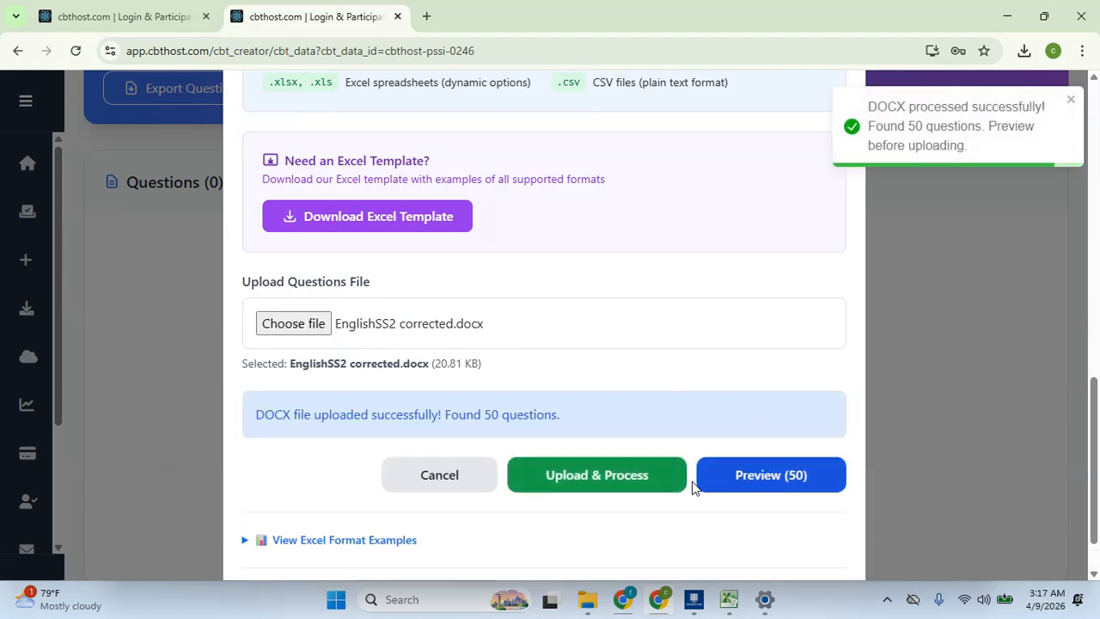
Preview the 50 extracted English questions and confirm uploading all of them to general test
{"action": "left_click", "coordinate": [753, 474]}
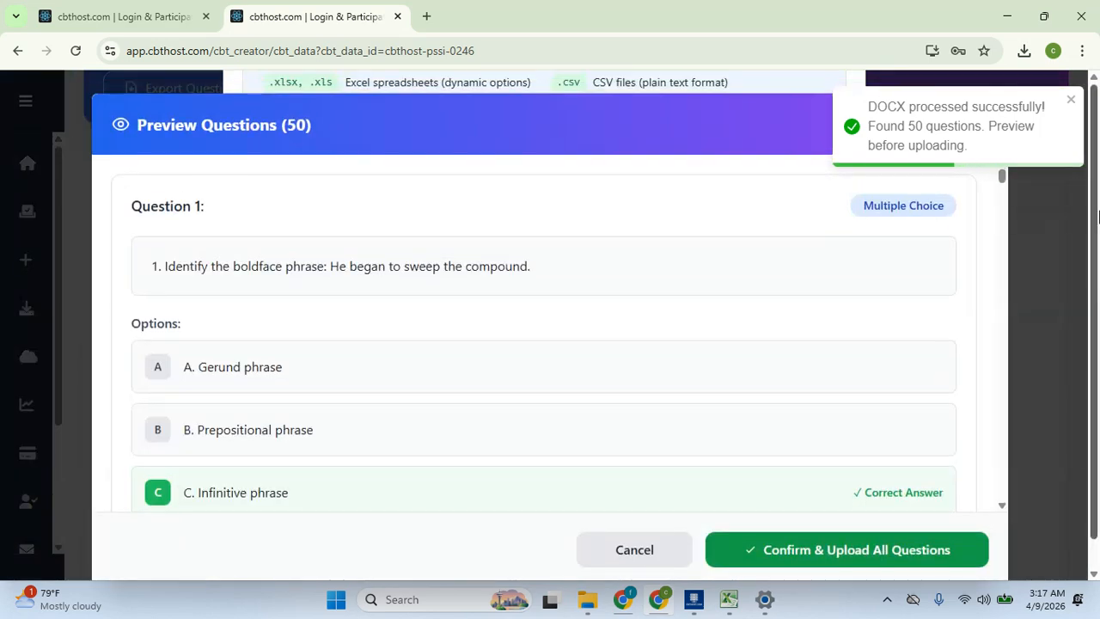
{"action": "left_click_drag", "start_coordinate": [1003, 177], "coordinate": [1002, 204]}
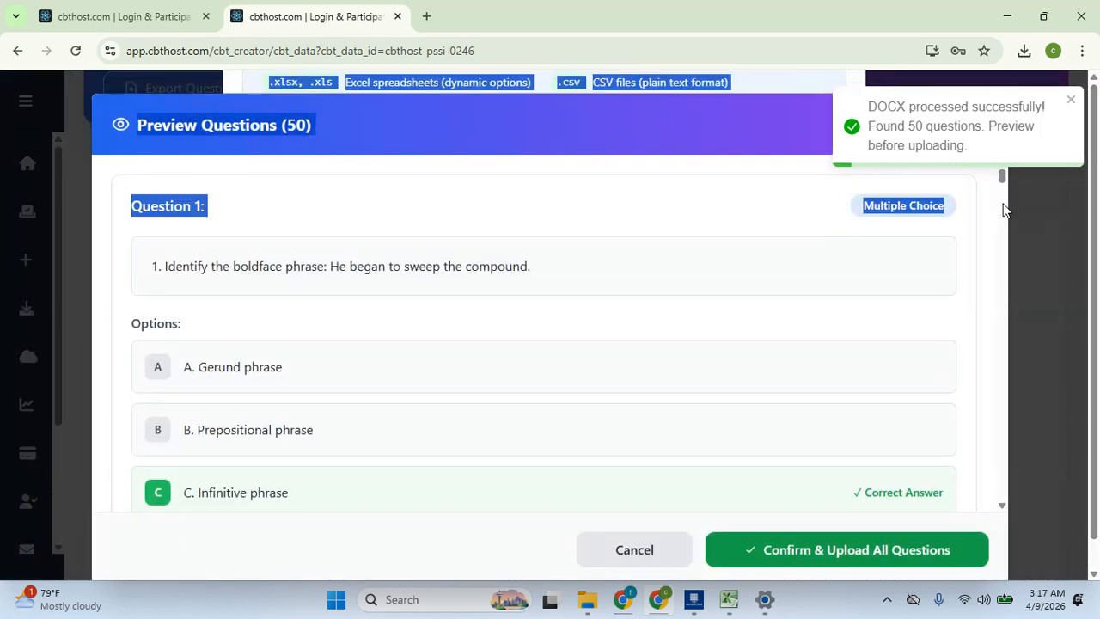
{"action": "left_click", "coordinate": [665, 238]}
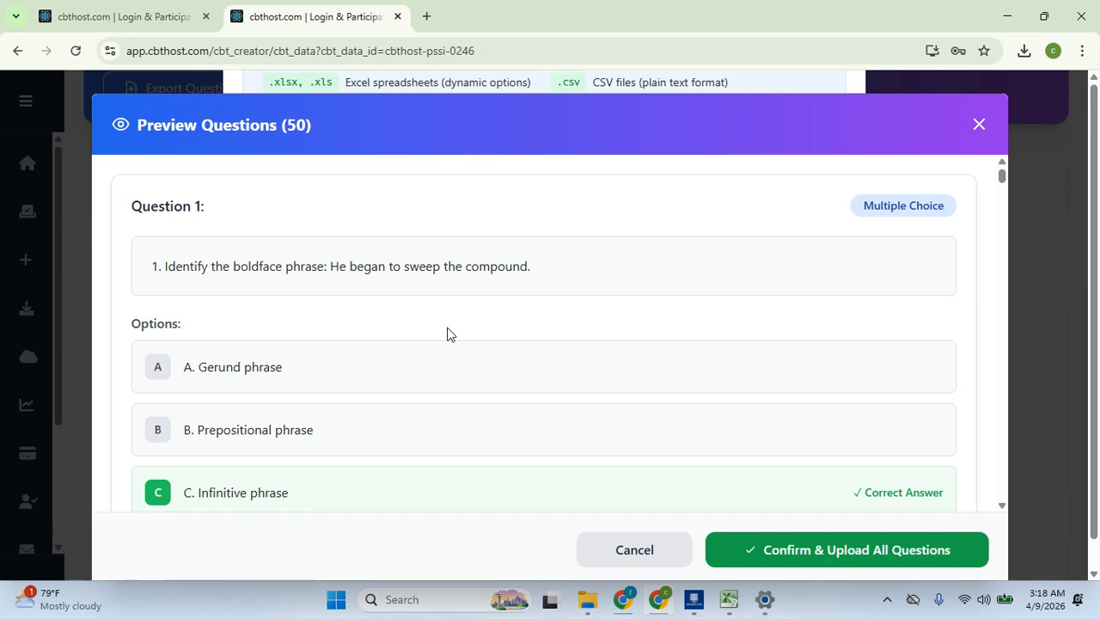
{"action": "left_click", "coordinate": [843, 552]}
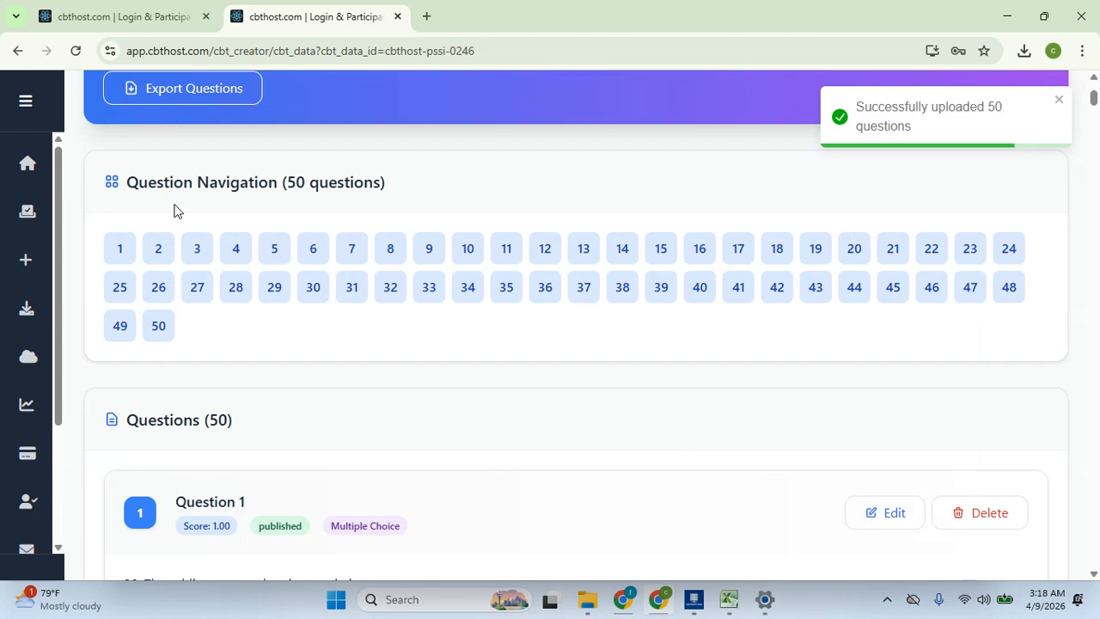
{"action": "left_click", "coordinate": [125, 248]}
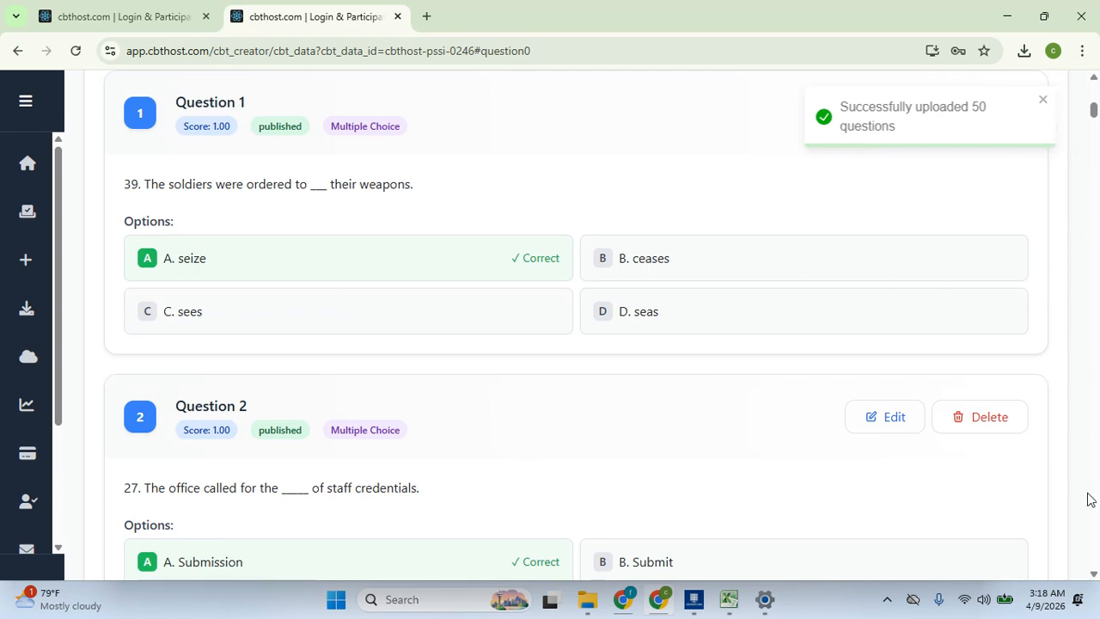
{"action": "left_click_drag", "start_coordinate": [1093, 114], "coordinate": [1092, 86]}
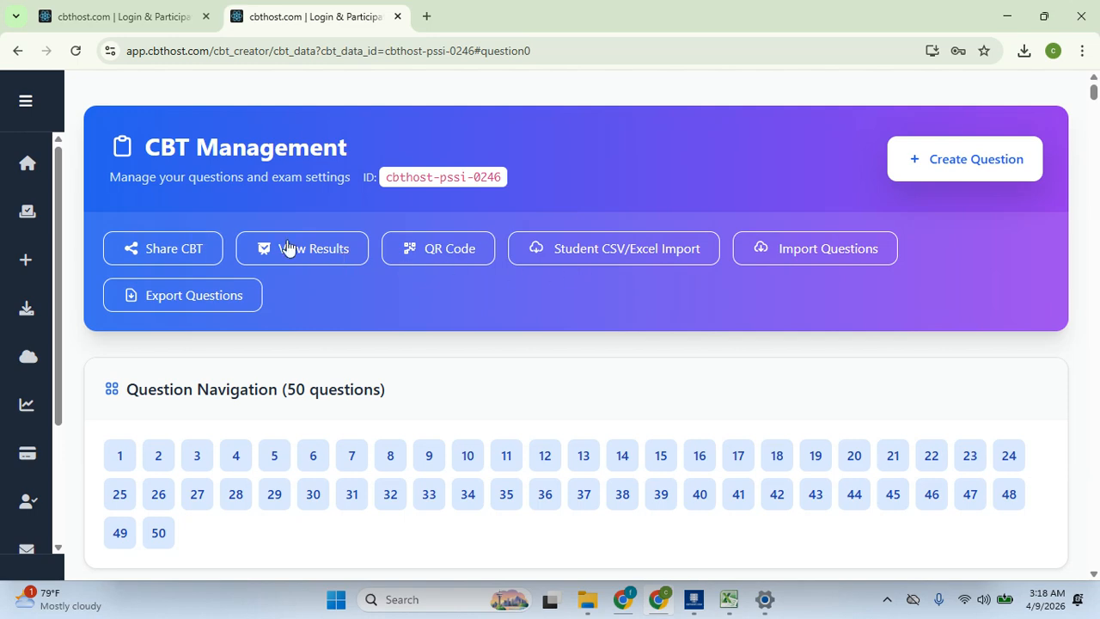
{"action": "left_click", "coordinate": [185, 250]}
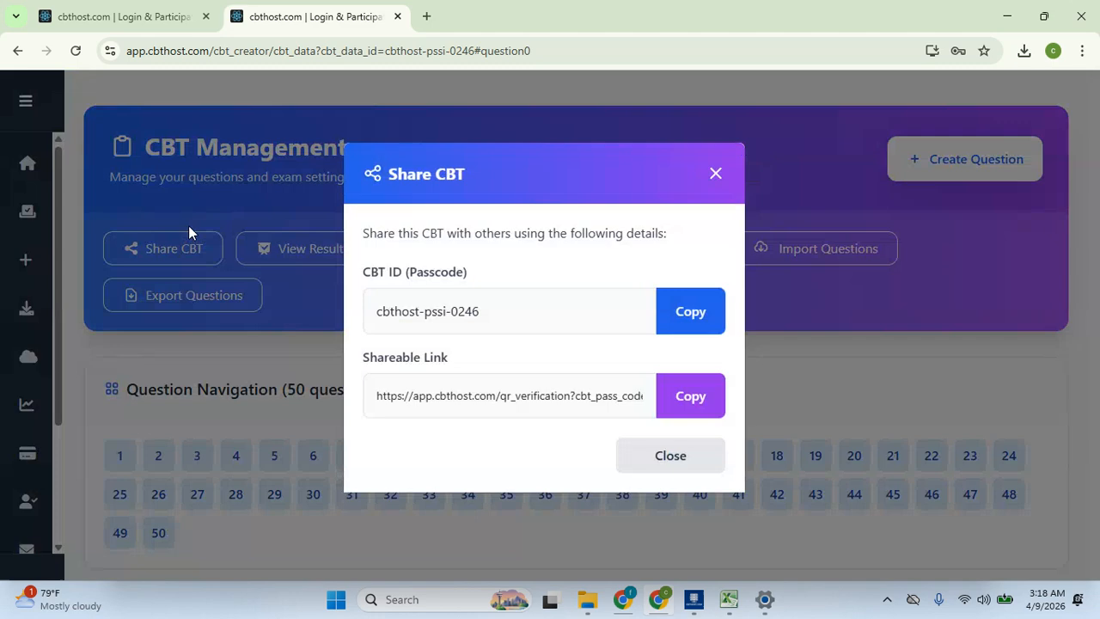
Copy the general test's shareable link and load it in a new browser tab
{"action": "left_click", "coordinate": [688, 406]}
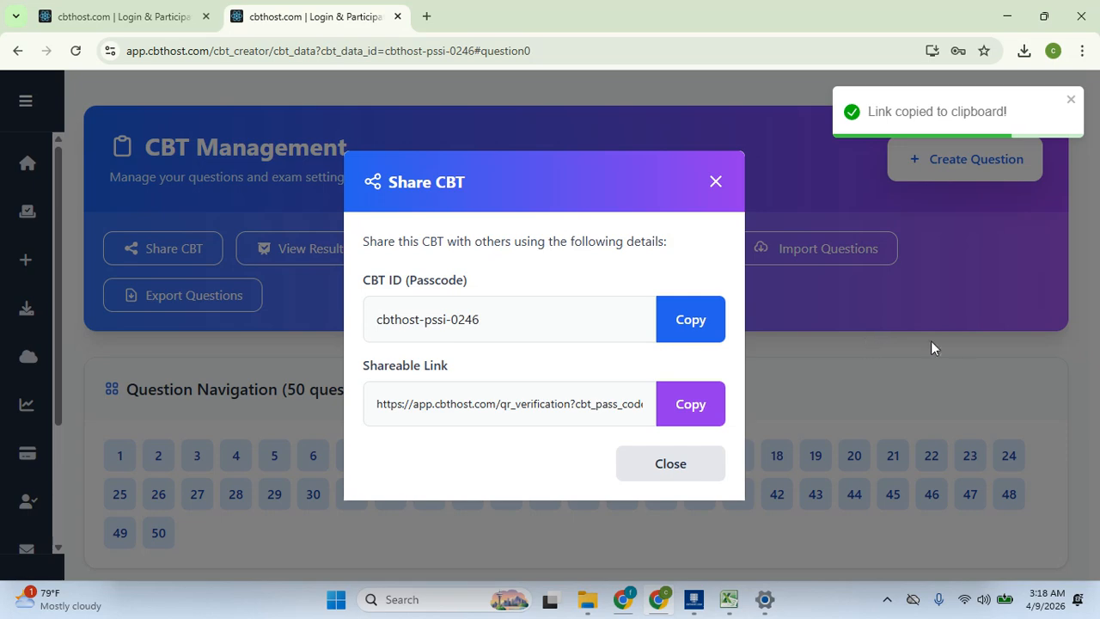
{"action": "left_click", "coordinate": [669, 460]}
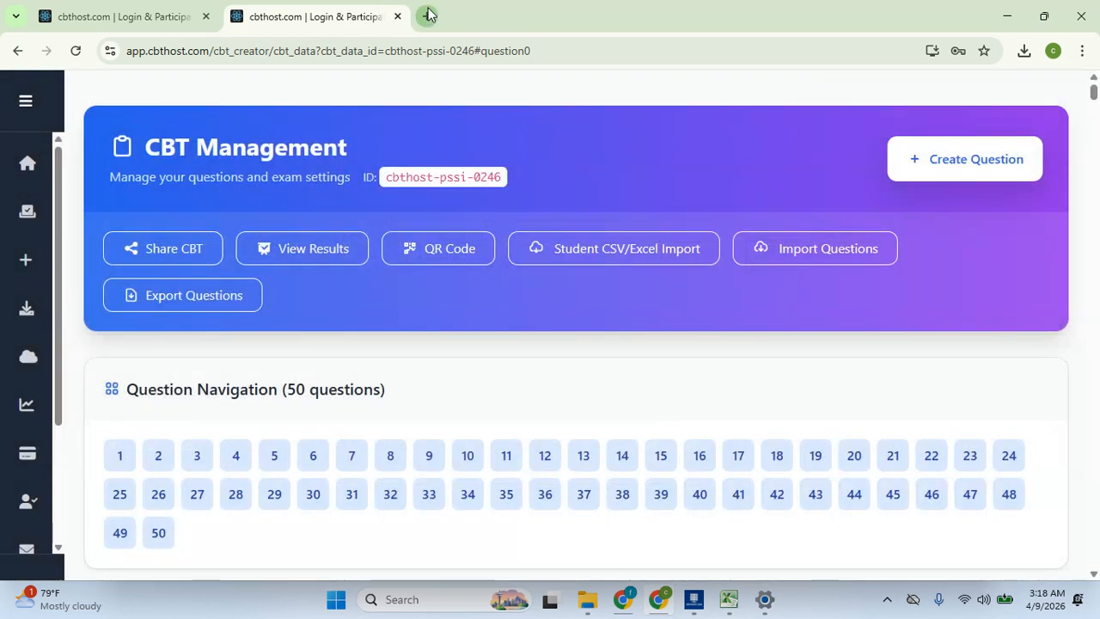
{"action": "left_click", "coordinate": [425, 15]}
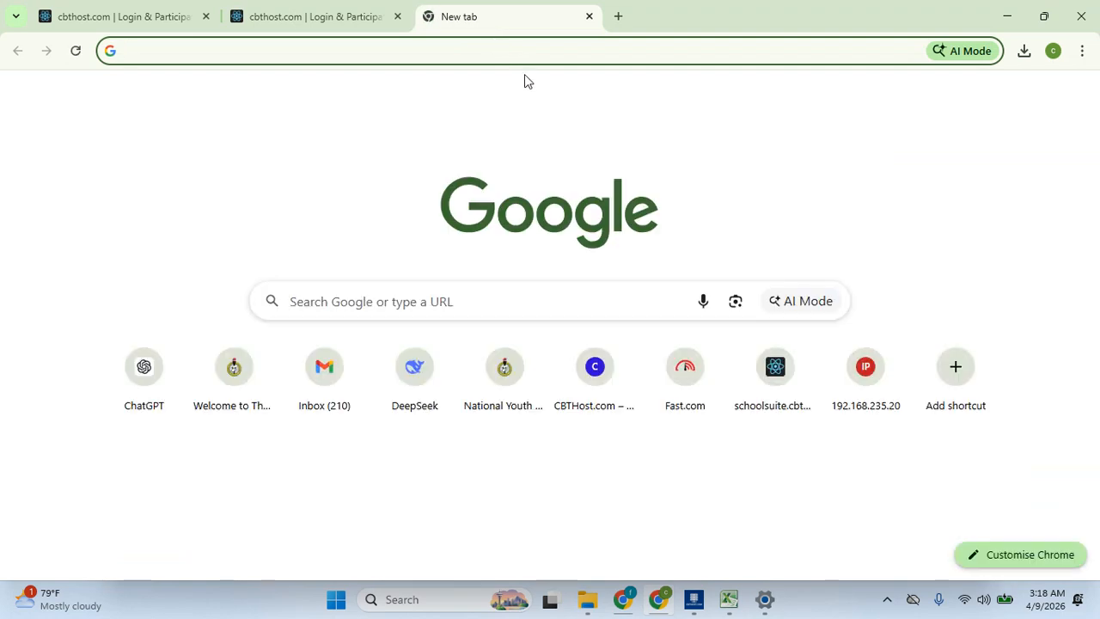
{"action": "key", "text": "ctrl+v"}
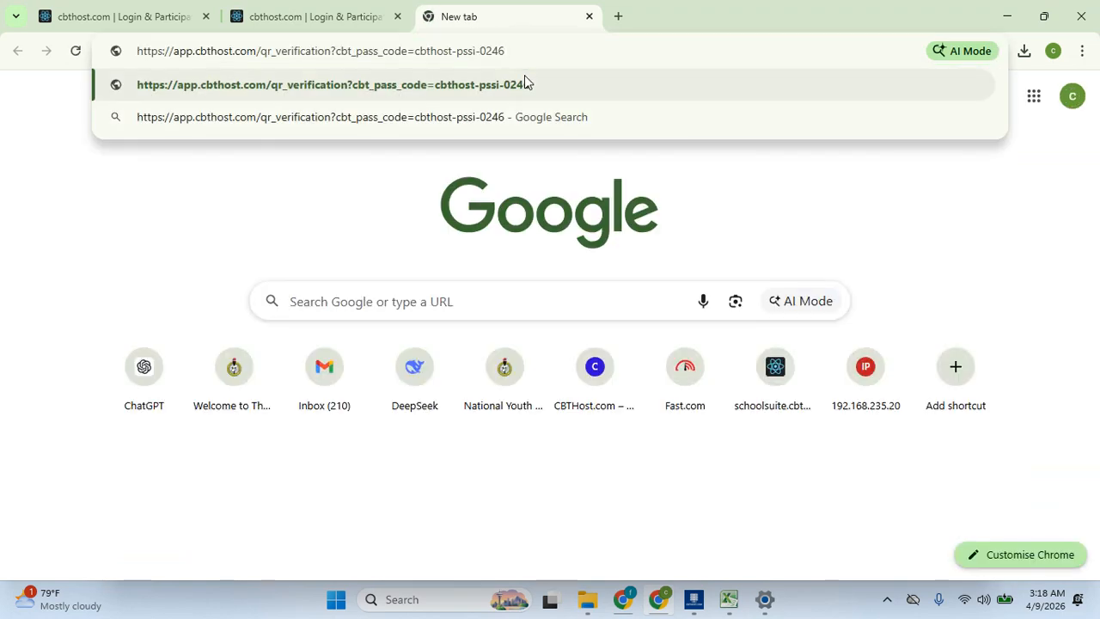
{"action": "key", "text": "Return"}
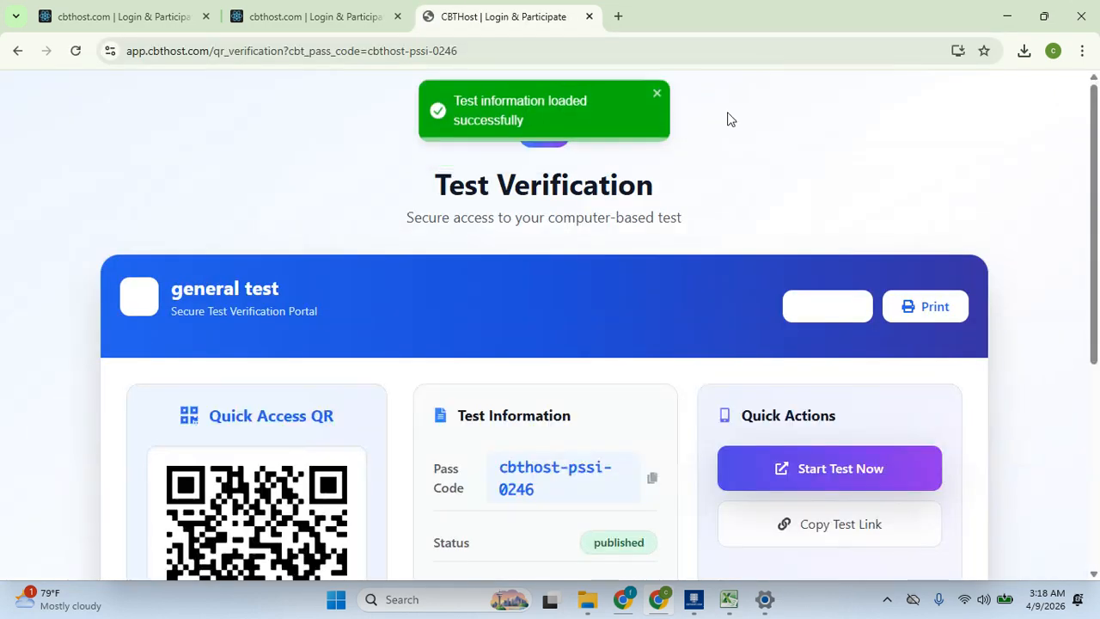
Scroll through the general test's verification details and start the test as a participant
{"action": "left_click_drag", "start_coordinate": [1093, 139], "coordinate": [1098, 363]}
{"action": "left_click_drag", "start_coordinate": [1098, 318], "coordinate": [1098, 366]}
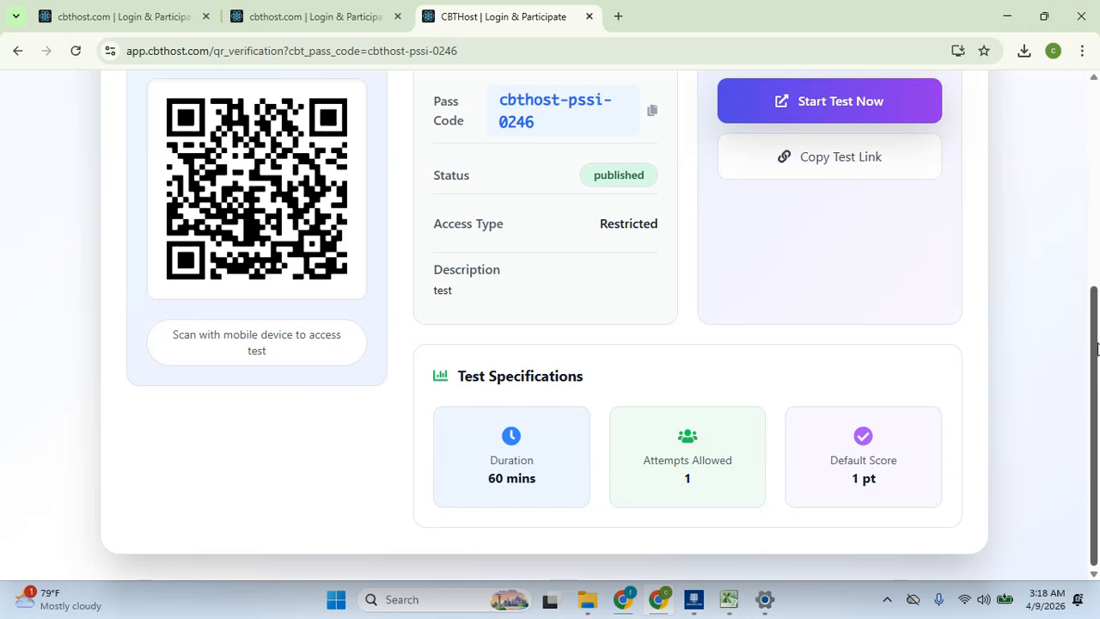
{"action": "left_click_drag", "start_coordinate": [1097, 347], "coordinate": [1098, 208]}
{"action": "left_click", "coordinate": [870, 355]}
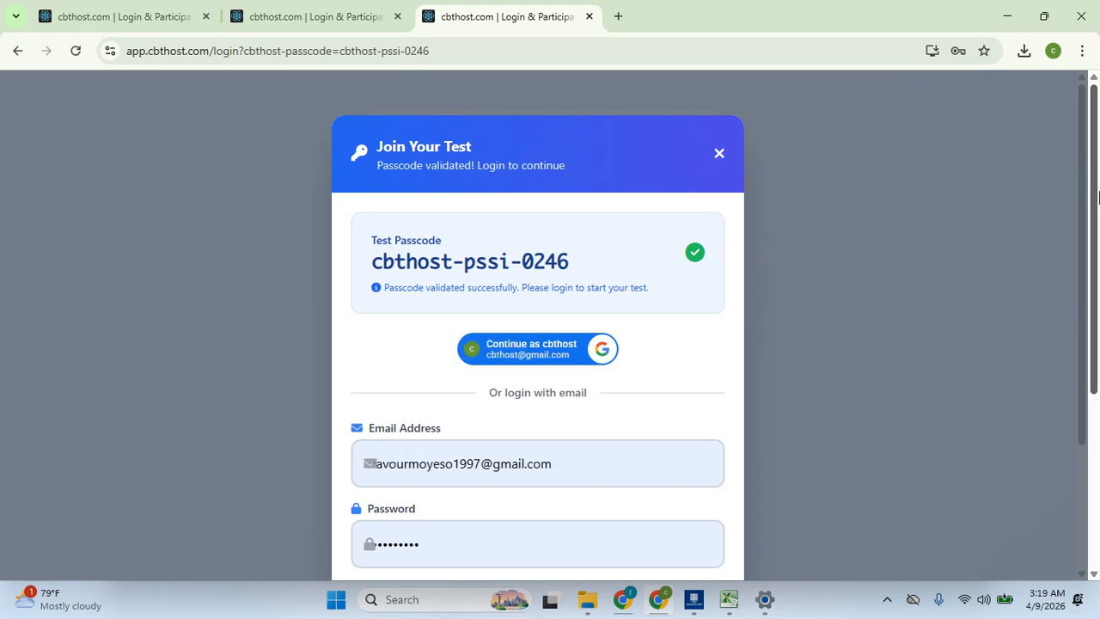
Sign in with the existing Google account and focus the restricted test's Test ID field
{"action": "left_click_drag", "start_coordinate": [1097, 198], "coordinate": [1094, 346]}
{"action": "left_click", "coordinate": [550, 349]}
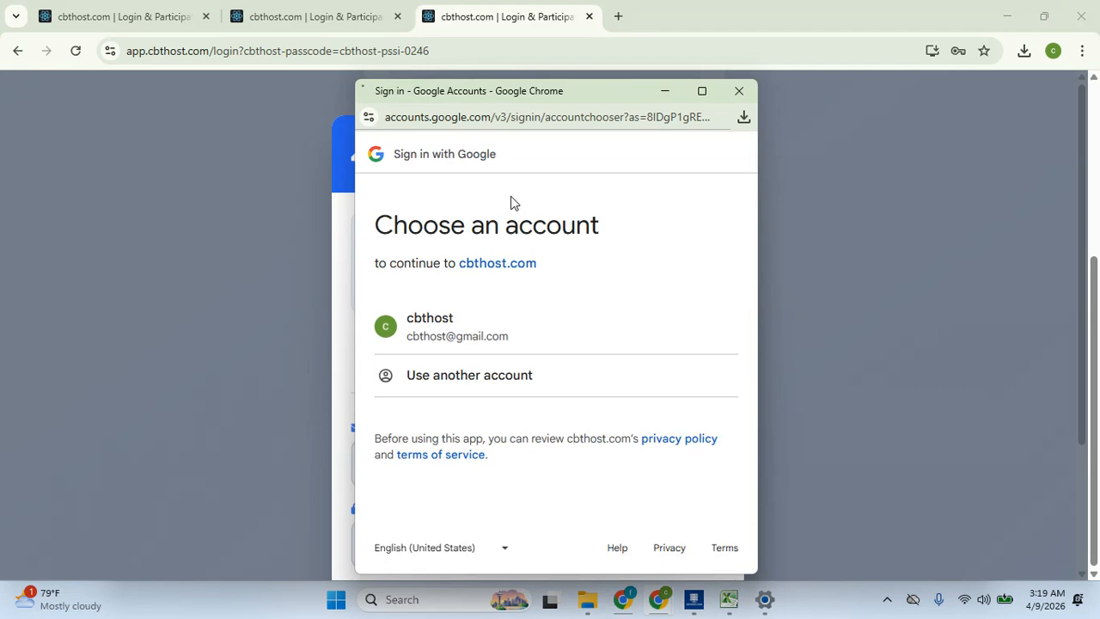
{"action": "left_click", "coordinate": [442, 334]}
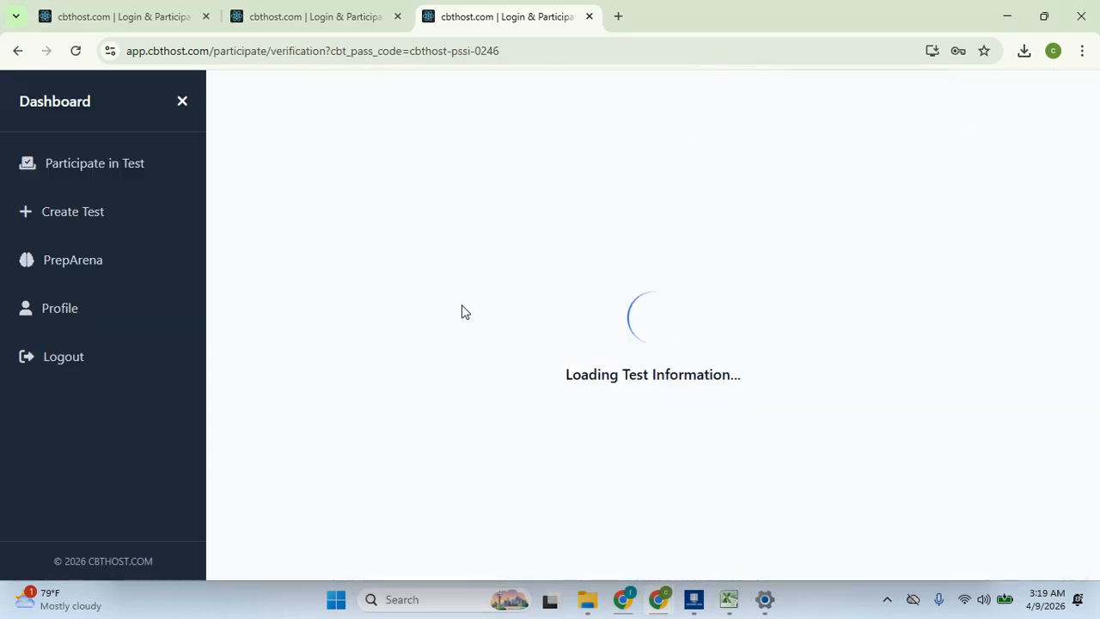
{"action": "left_click_drag", "start_coordinate": [1097, 232], "coordinate": [1097, 522]}
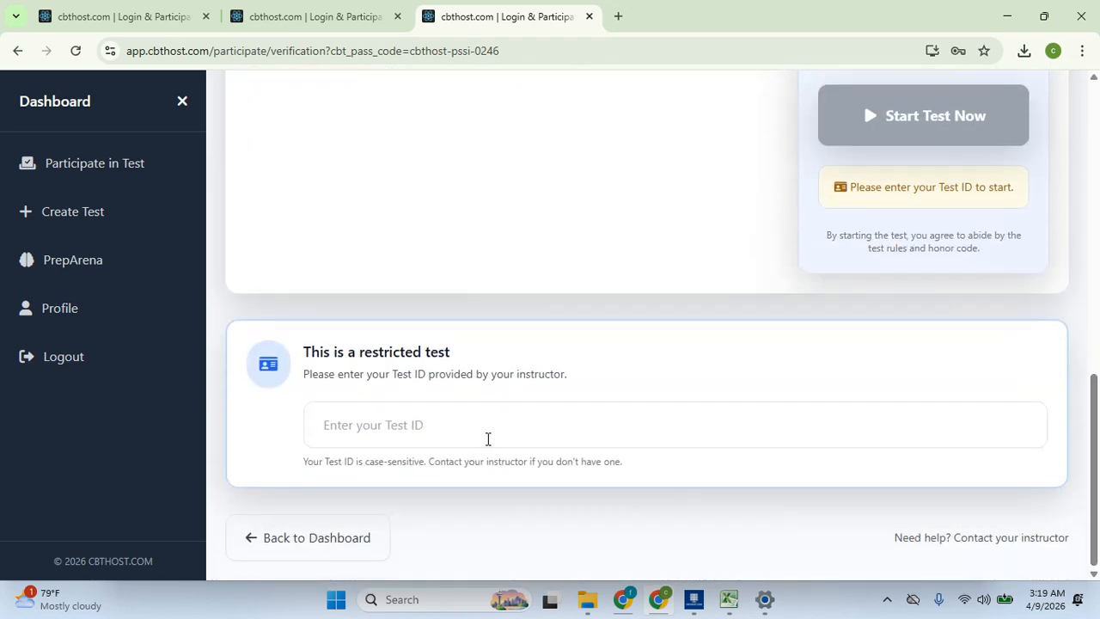
{"action": "left_click", "coordinate": [487, 438]}
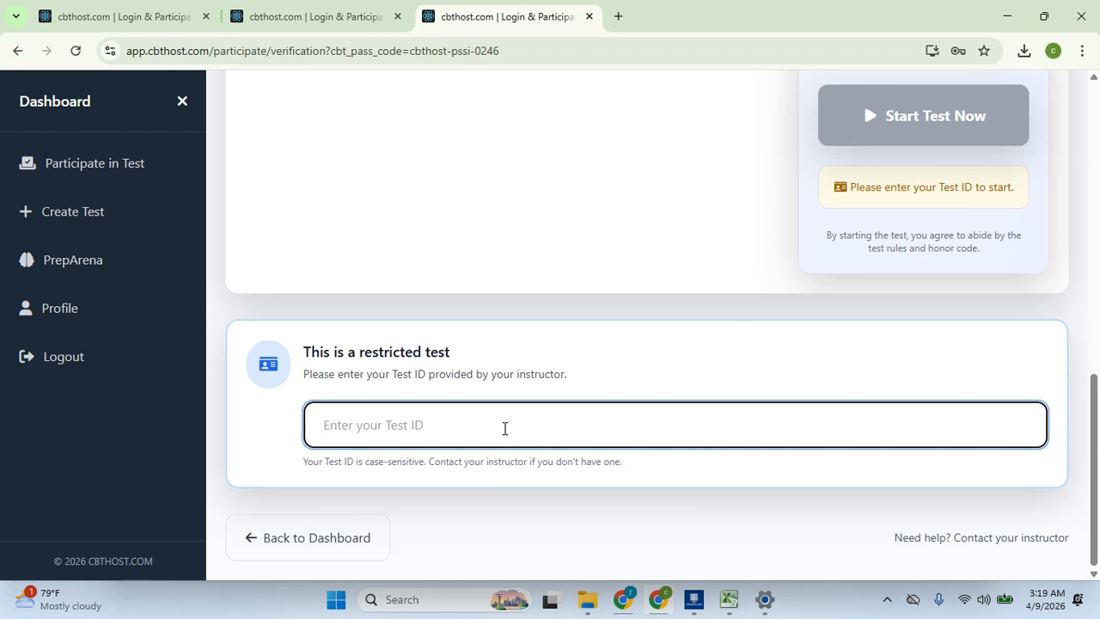
Enter a Test ID and submit it to start the test
{"action": "type", "text": "testee"}
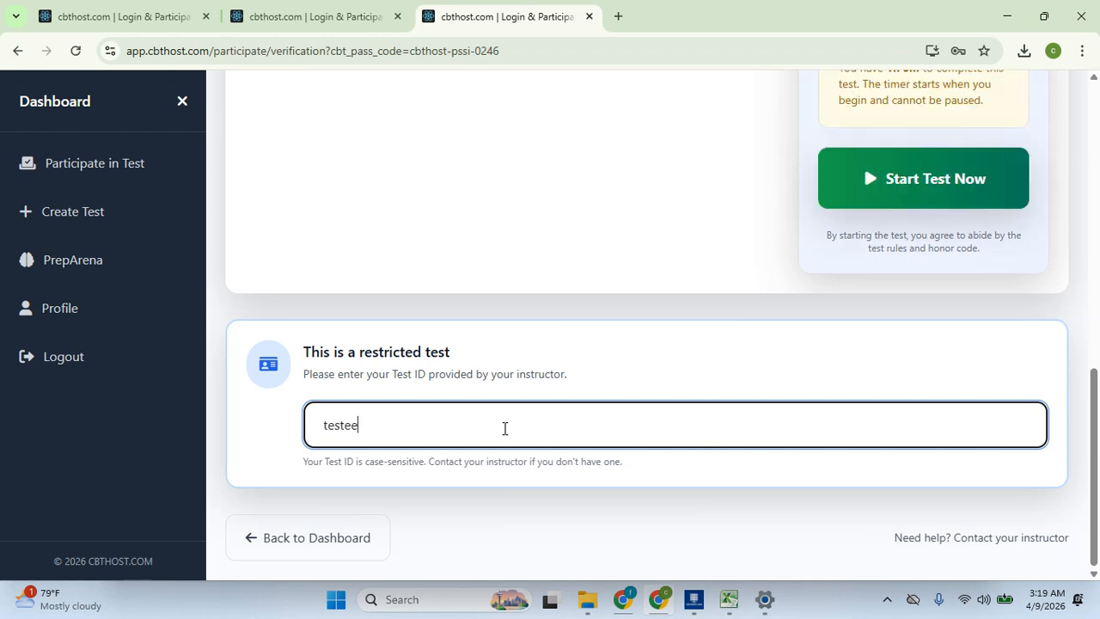
{"action": "type", "text": "ttet"}
{"action": "left_click", "coordinate": [988, 196]}
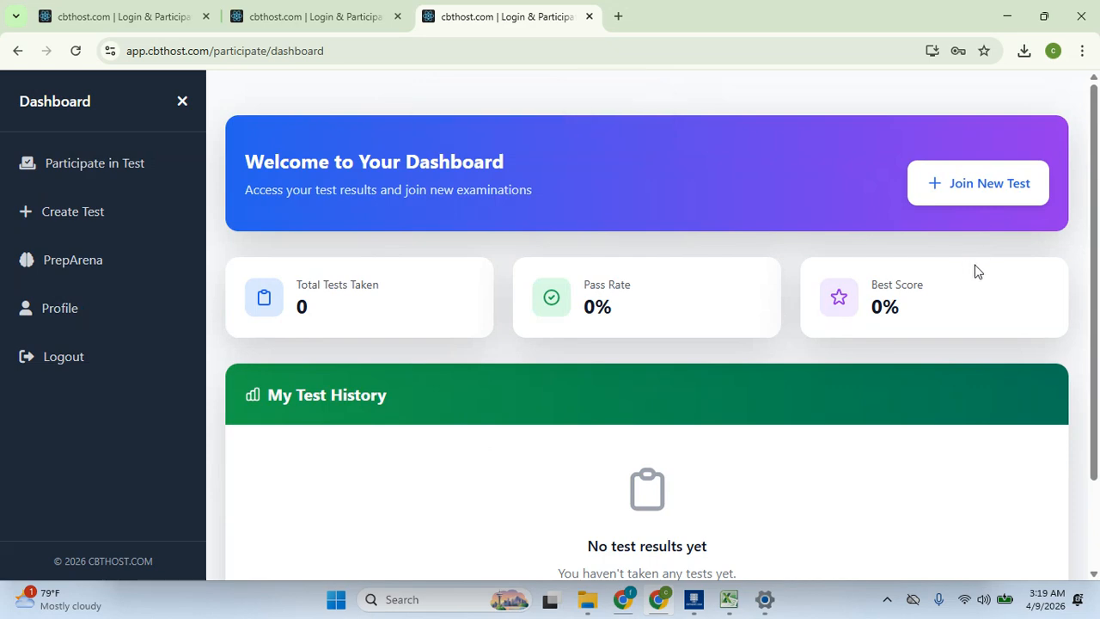
Return to the CBT management tab and navigate to the Create Test page listing general test
{"action": "left_click", "coordinate": [288, 10]}
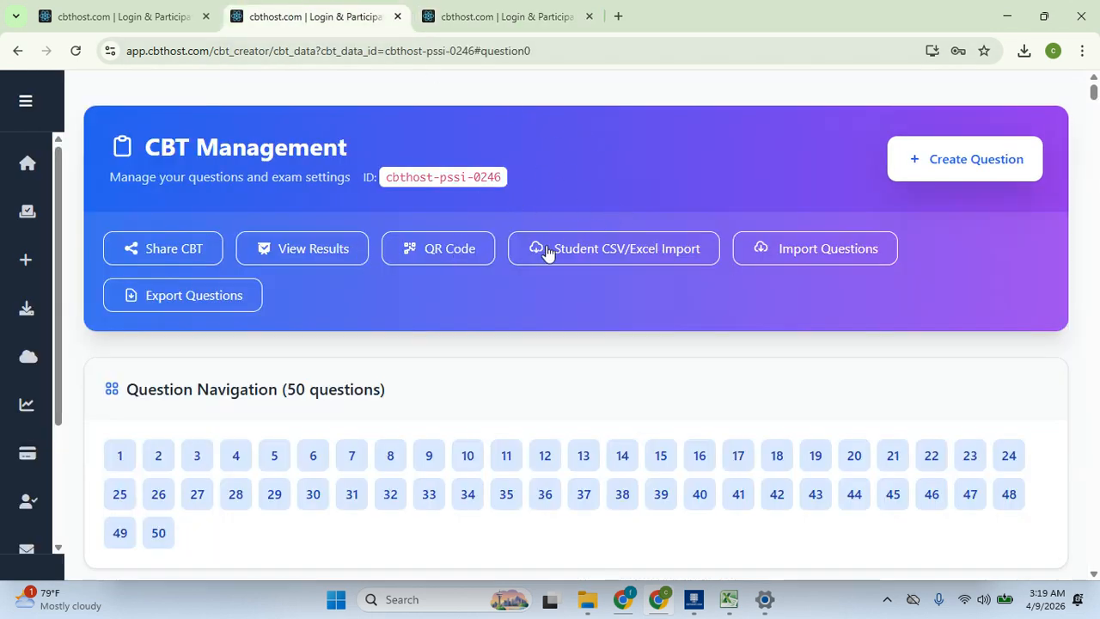
{"action": "left_click", "coordinate": [628, 252]}
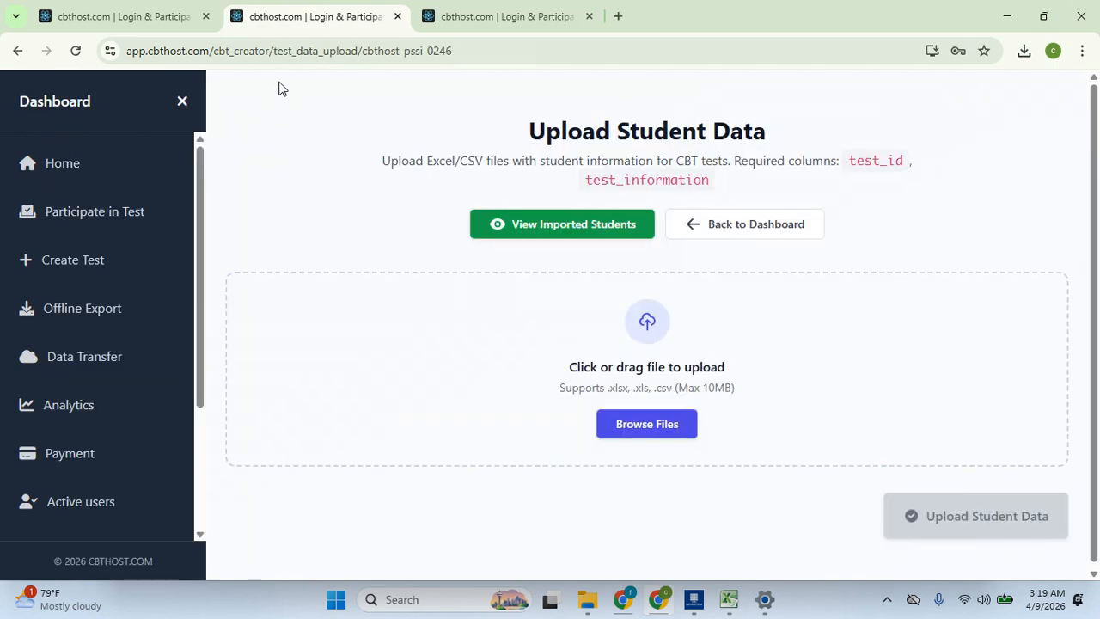
{"action": "left_click", "coordinate": [182, 102]}
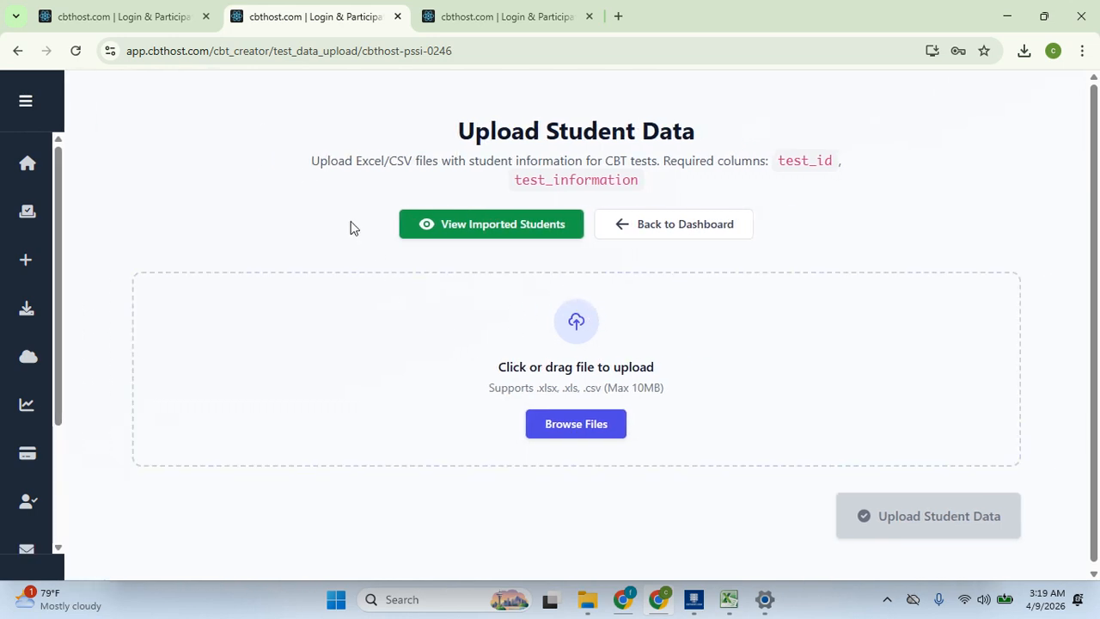
{"action": "left_click", "coordinate": [25, 105]}
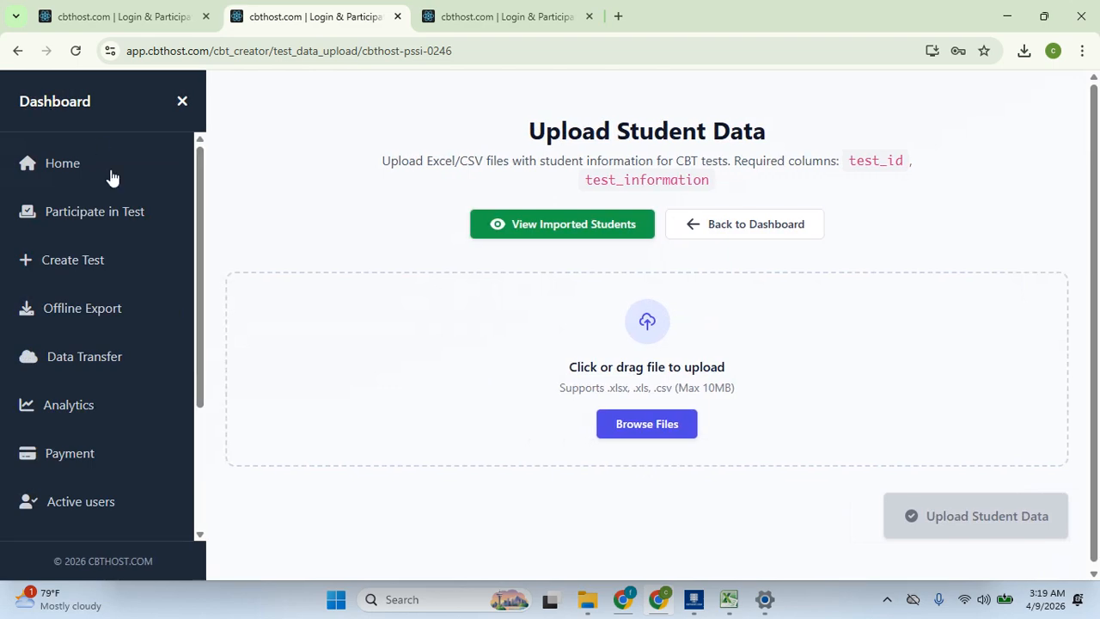
{"action": "left_click", "coordinate": [110, 264]}
{"action": "left_click_drag", "start_coordinate": [1098, 238], "coordinate": [1098, 427]}
{"action": "left_click_drag", "start_coordinate": [1098, 376], "coordinate": [1099, 477]}
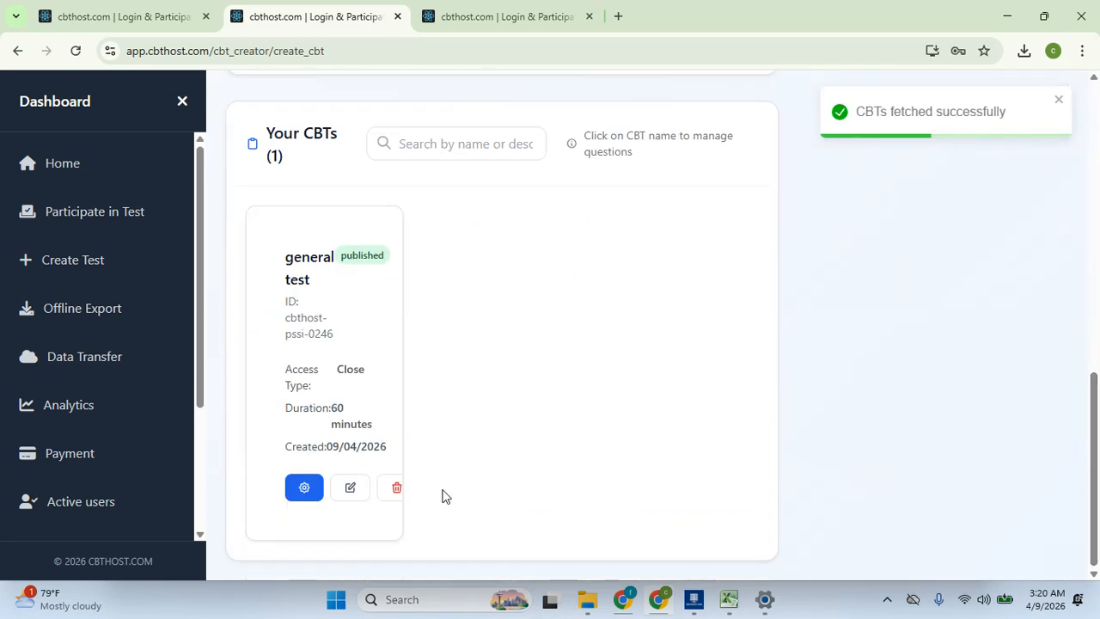
Review the general test's Basic Info settings, cancel without saving, and open its management page
{"action": "left_click", "coordinate": [182, 105]}
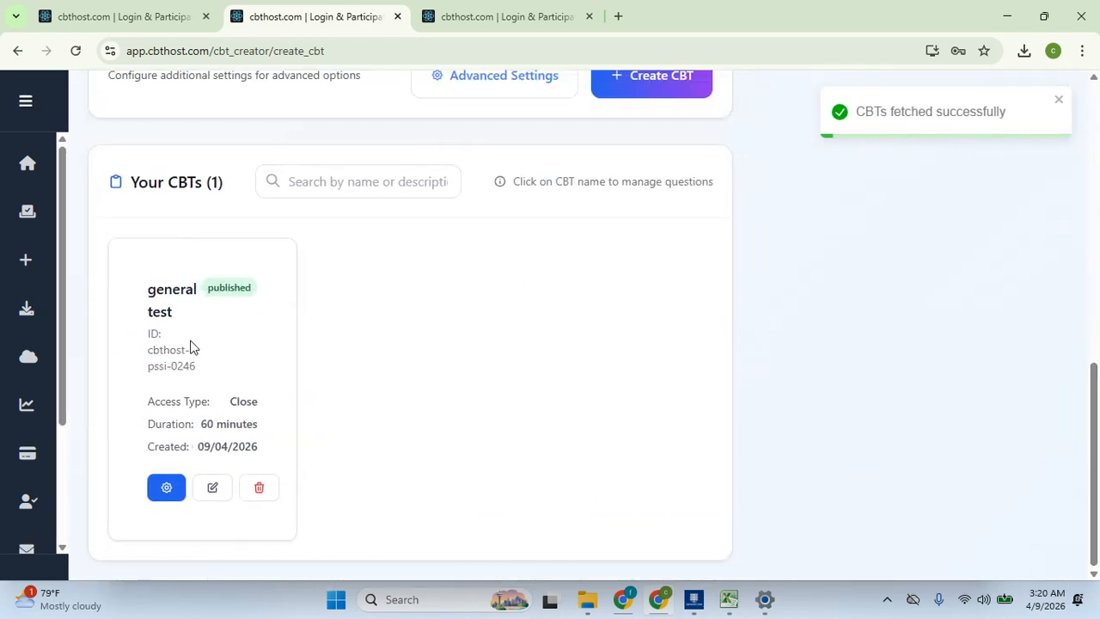
{"action": "left_click", "coordinate": [209, 492]}
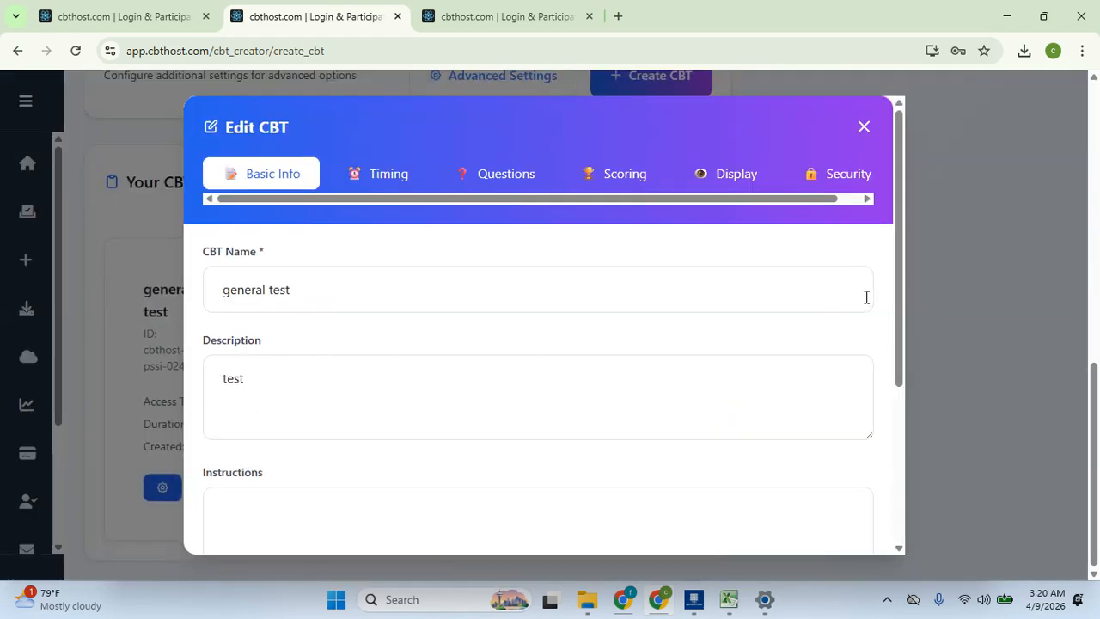
{"action": "left_click_drag", "start_coordinate": [898, 319], "coordinate": [904, 495]}
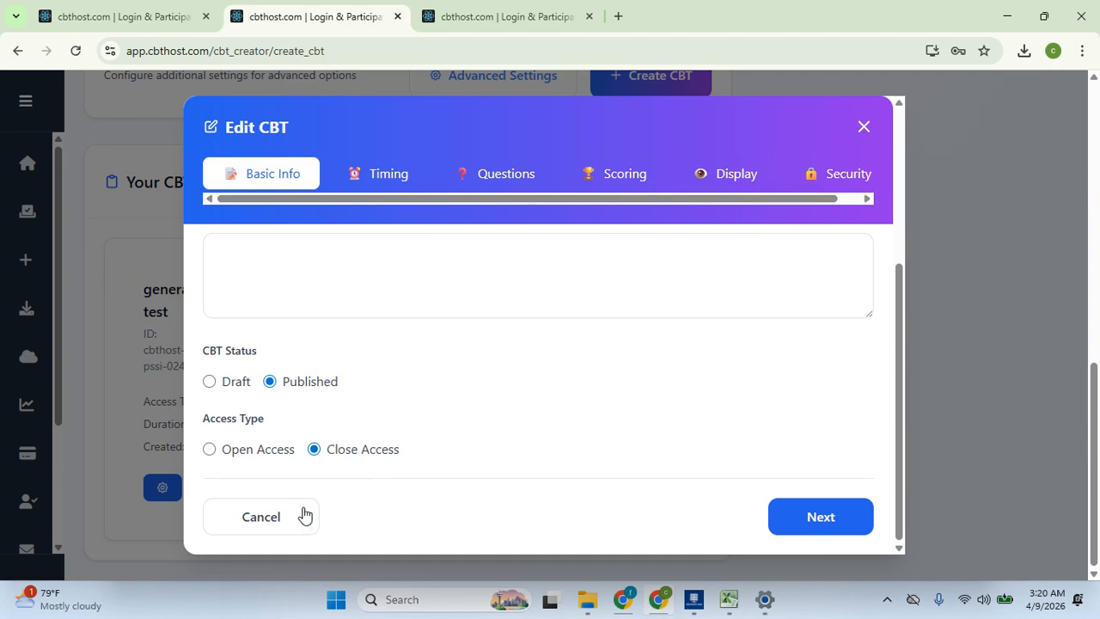
{"action": "left_click", "coordinate": [275, 518]}
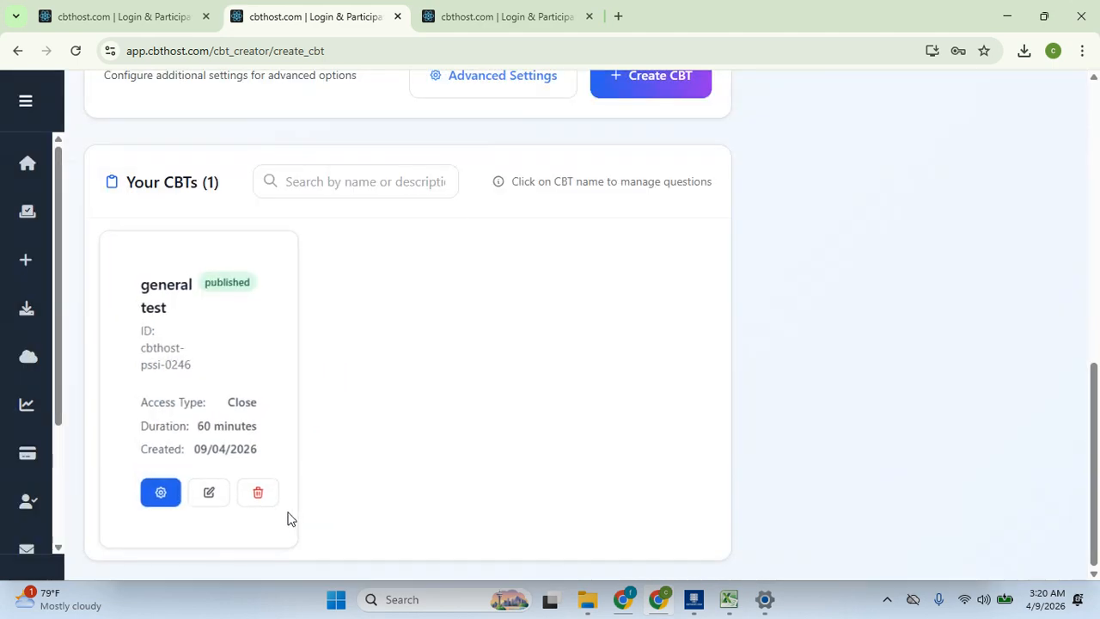
{"action": "left_click", "coordinate": [163, 498]}
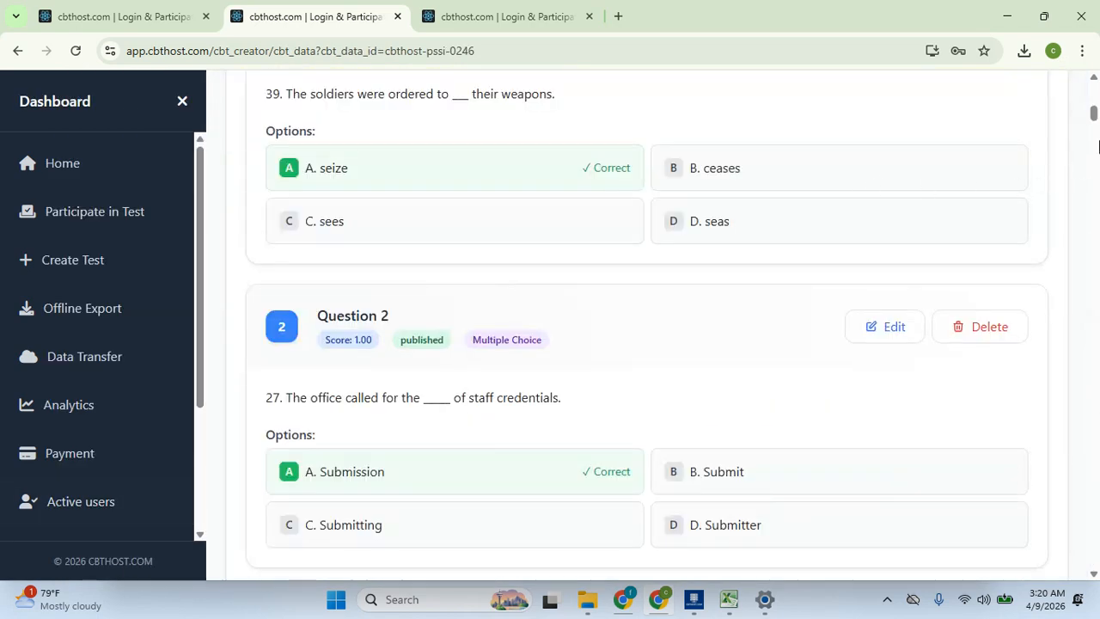
Scroll to the top of CBT Management and open Student CSV/Excel Import for cbthost-pssi-0246
{"action": "left_click_drag", "start_coordinate": [1093, 114], "coordinate": [1094, 92]}
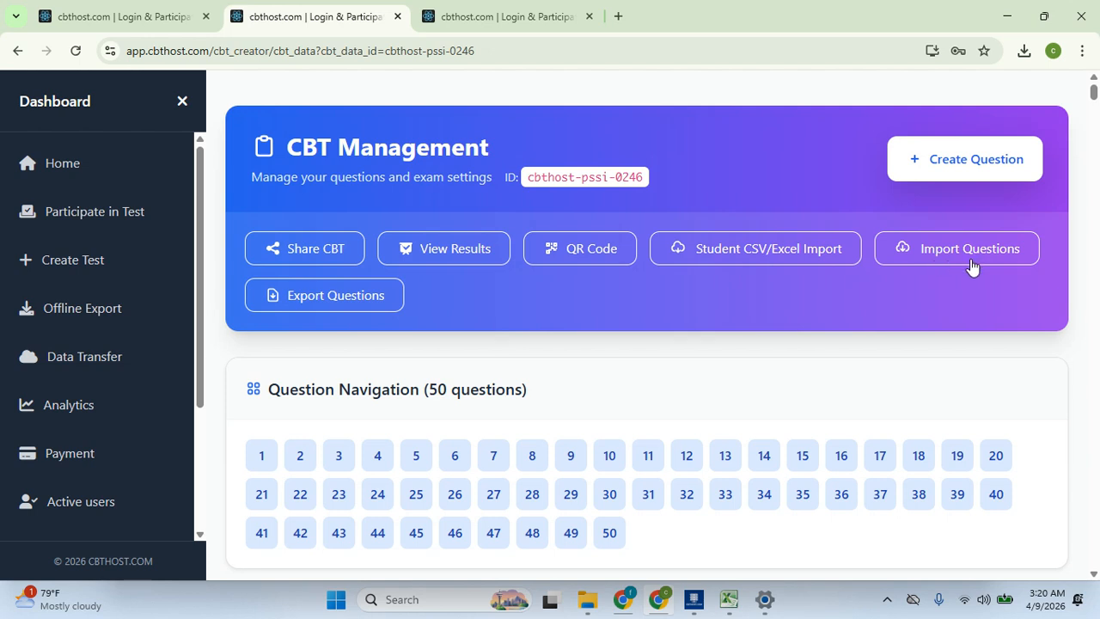
{"action": "left_click", "coordinate": [723, 249]}
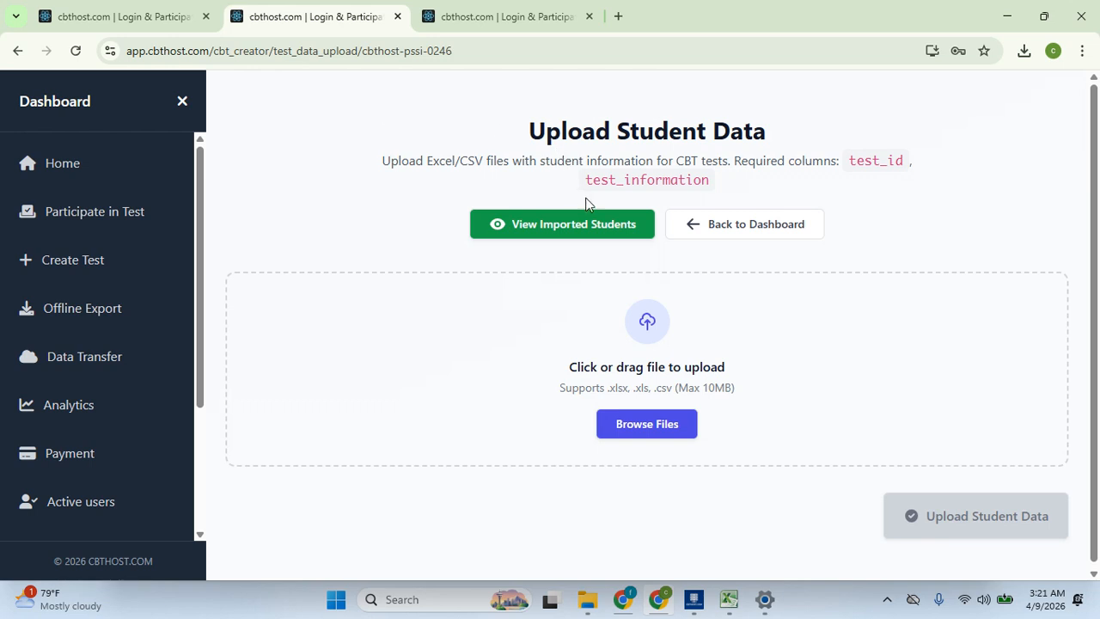
Load students_2026_Tag (3).csv as student data, then bring File Explorer to the front
{"action": "left_click", "coordinate": [658, 342]}
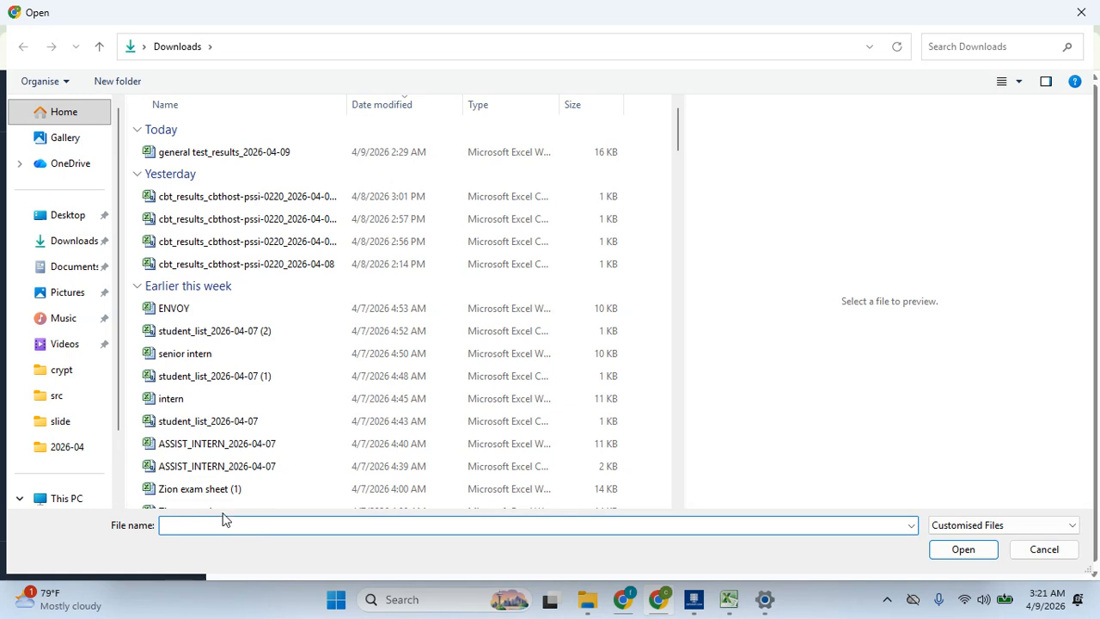
{"action": "type", "text": "student"}
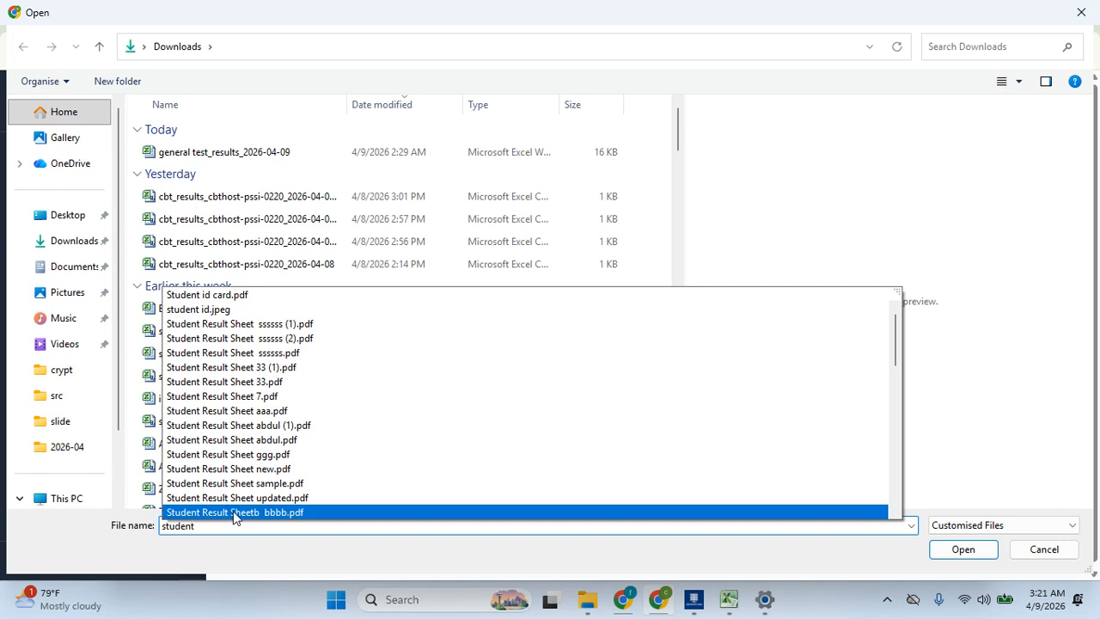
{"action": "type", "text": "s"}
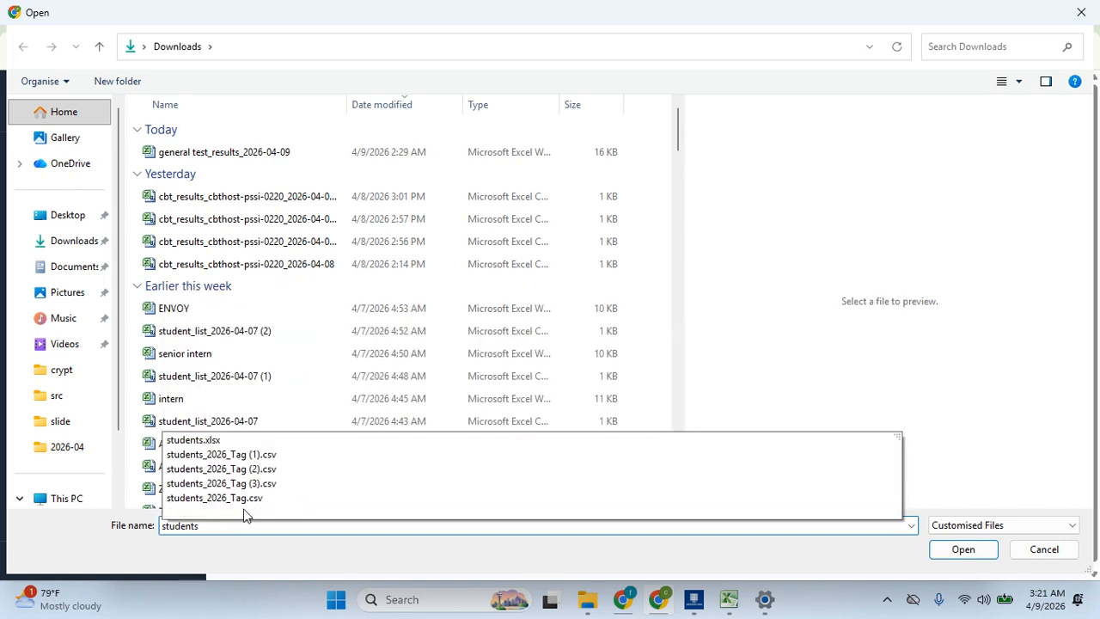
{"action": "left_click", "coordinate": [306, 484]}
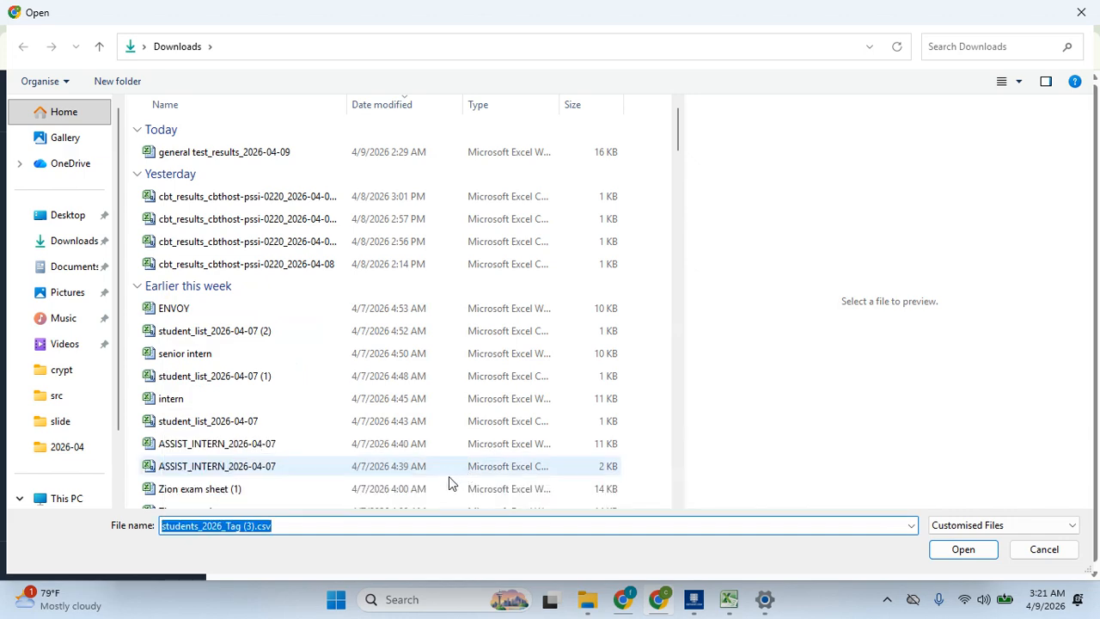
{"action": "left_click", "coordinate": [955, 554]}
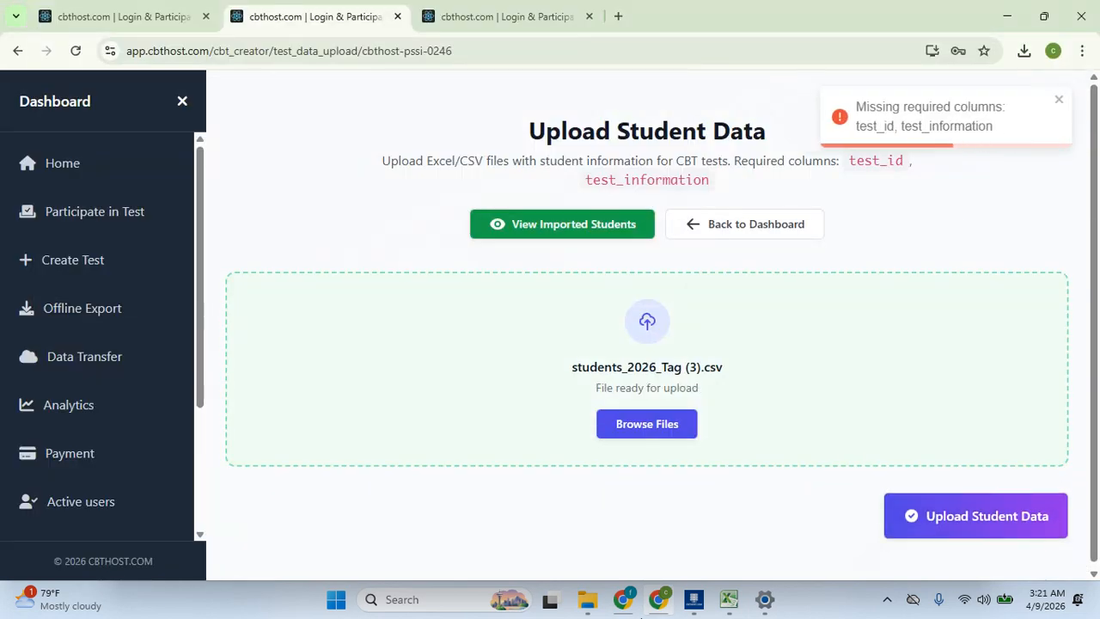
{"action": "left_click", "coordinate": [586, 599]}
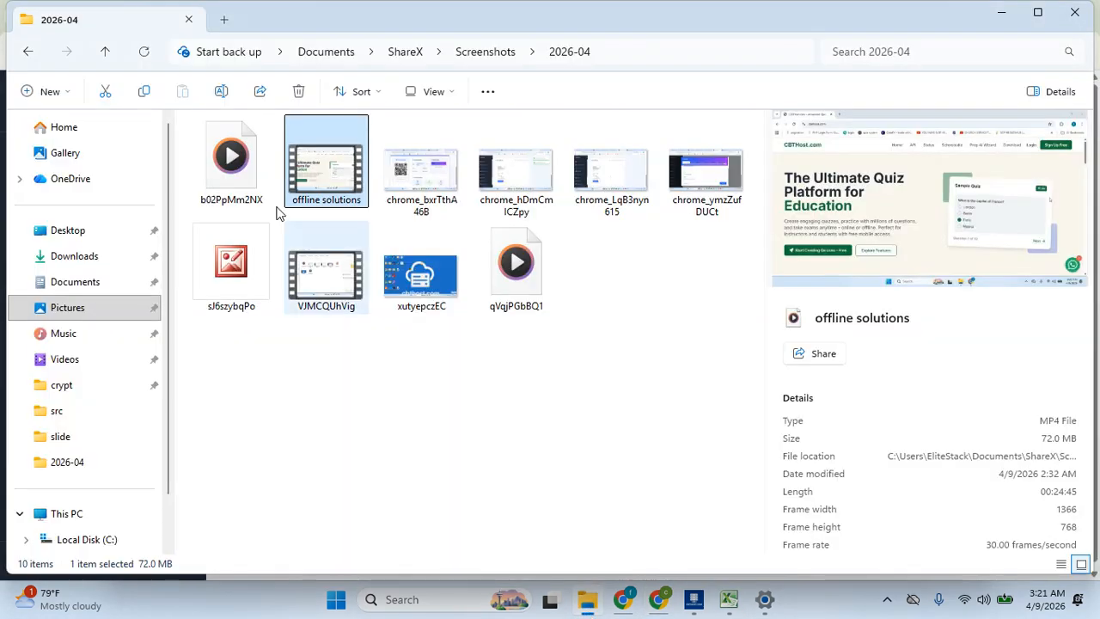
Search Downloads for 'students_' and open students_2026_Tag (3).csv in Excel
{"action": "left_click", "coordinate": [86, 257]}
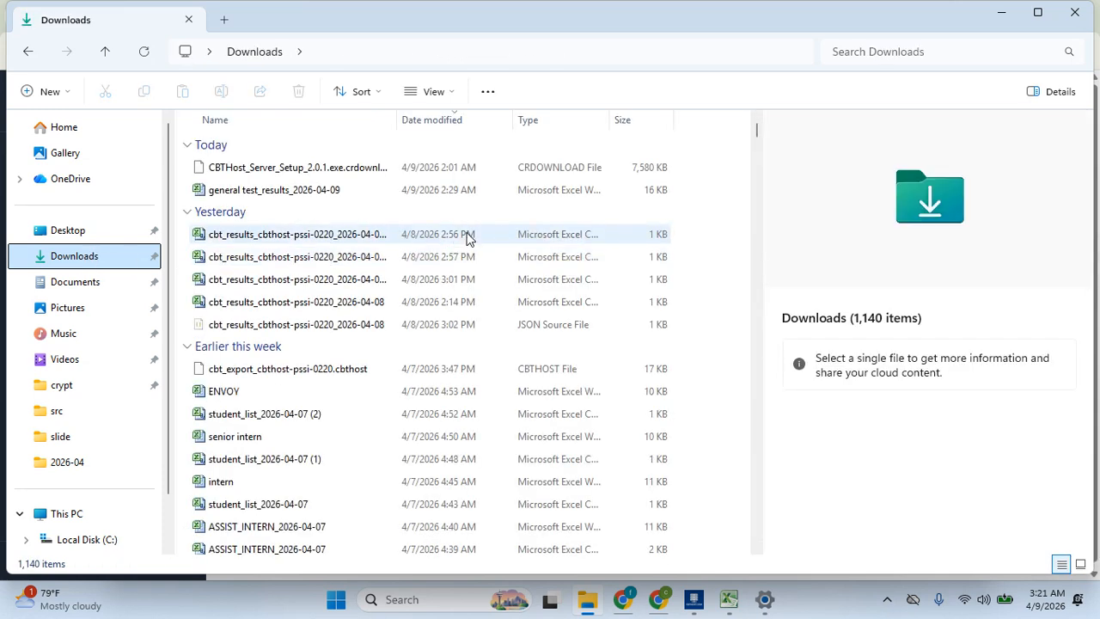
{"action": "left_click", "coordinate": [891, 51]}
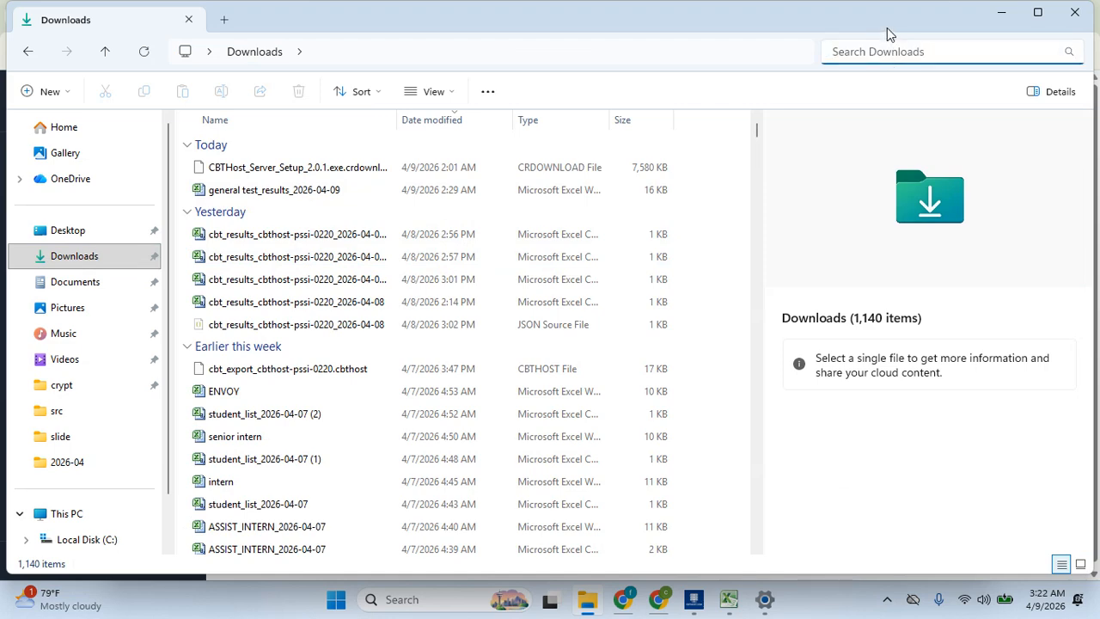
{"action": "type", "text": "students"}
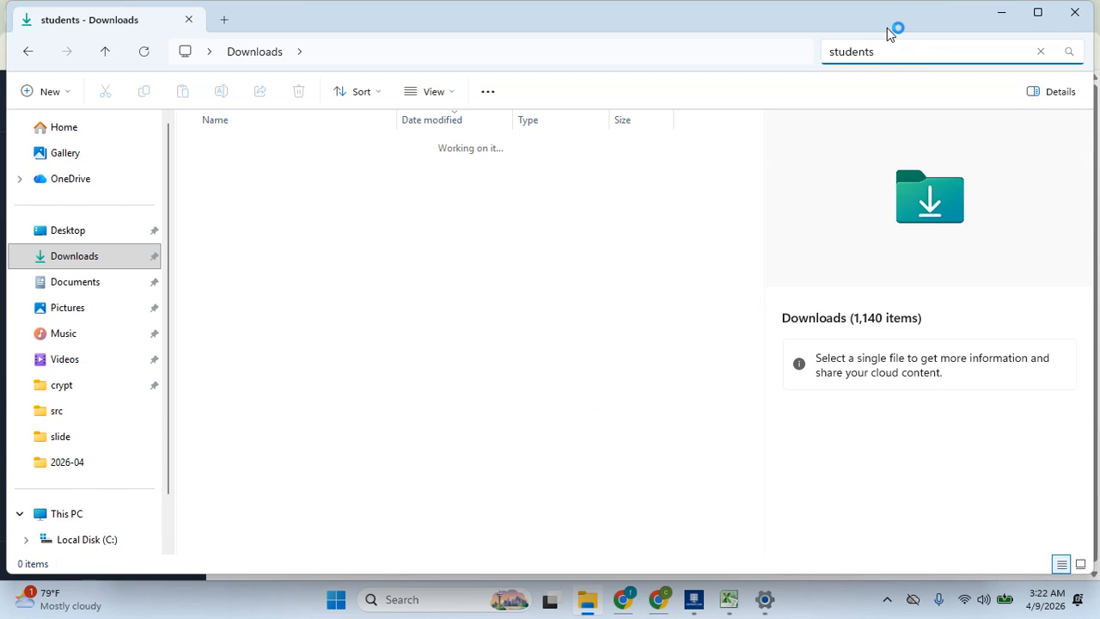
{"action": "type", "text": "_"}
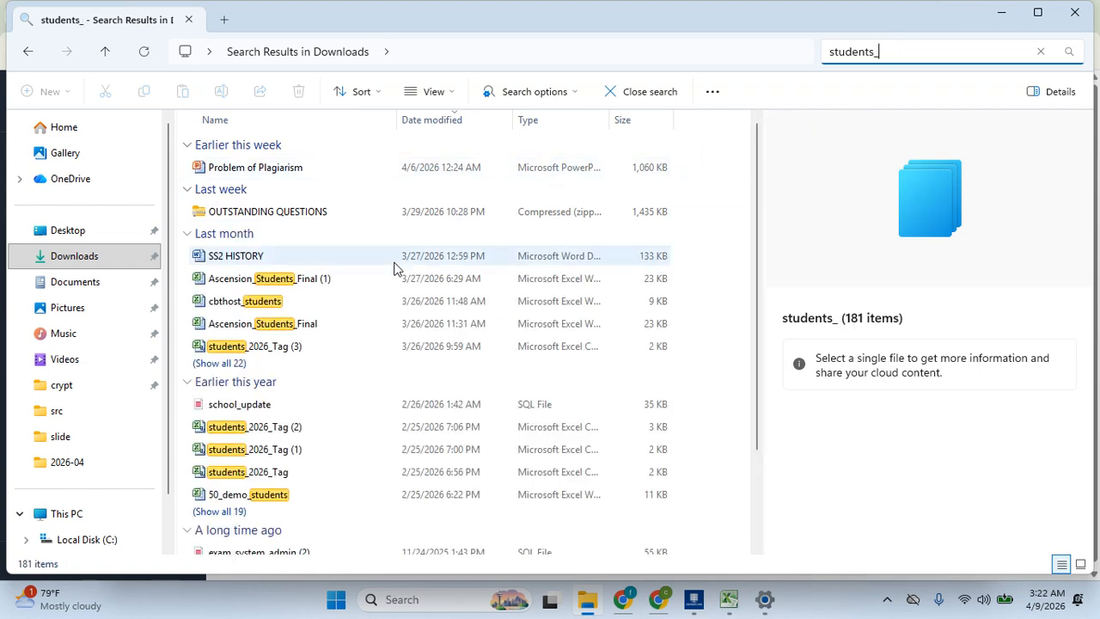
{"action": "left_click", "coordinate": [333, 345]}
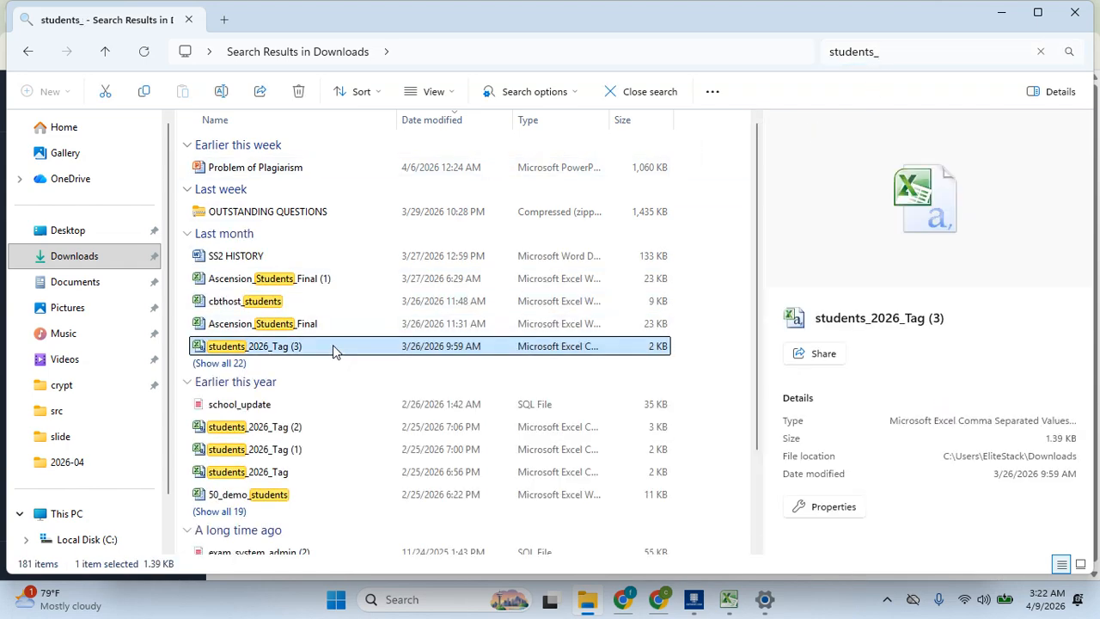
{"action": "double_click", "coordinate": [332, 344]}
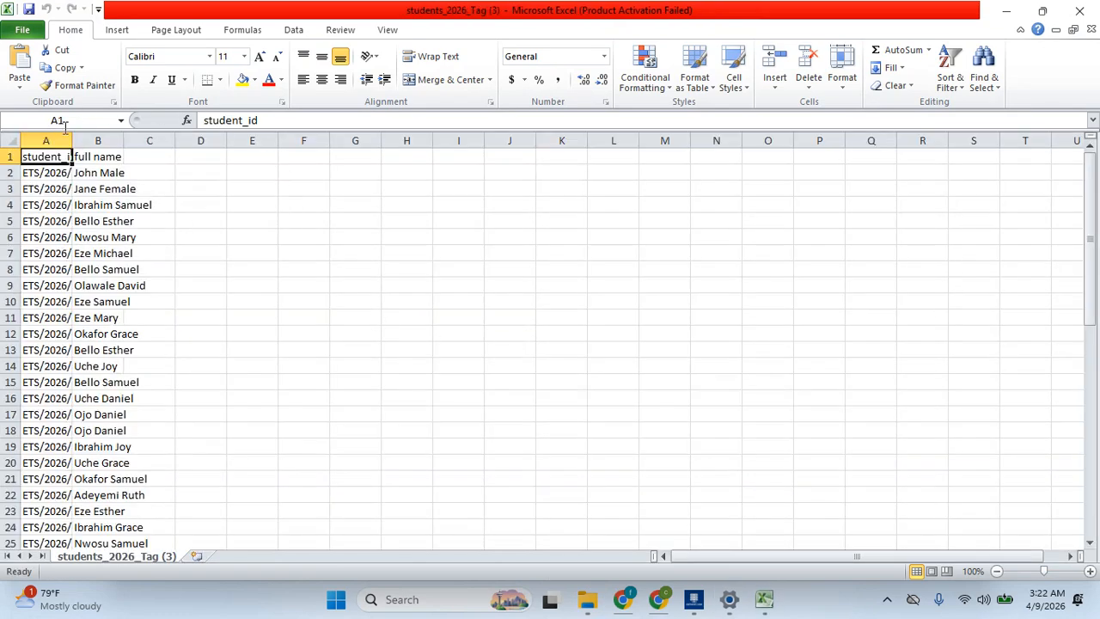
Widen column A and save the sheet as CSV 'students_2026_Tag (3)online', then return to CBTHost
{"action": "left_click_drag", "start_coordinate": [74, 135], "coordinate": [507, 147]}
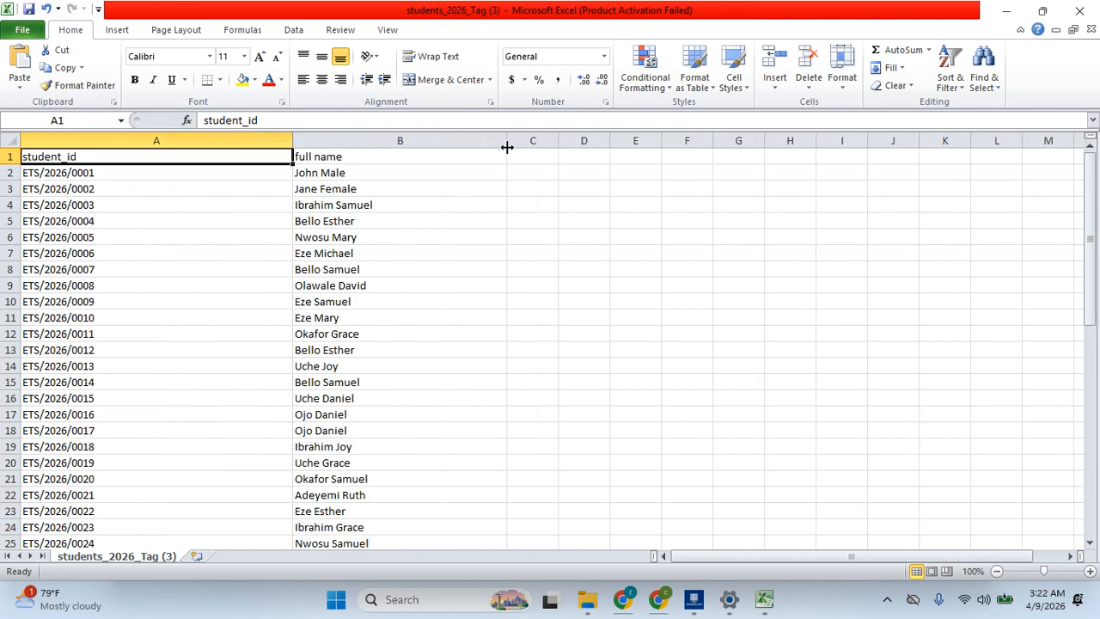
{"action": "left_click", "coordinate": [22, 33]}
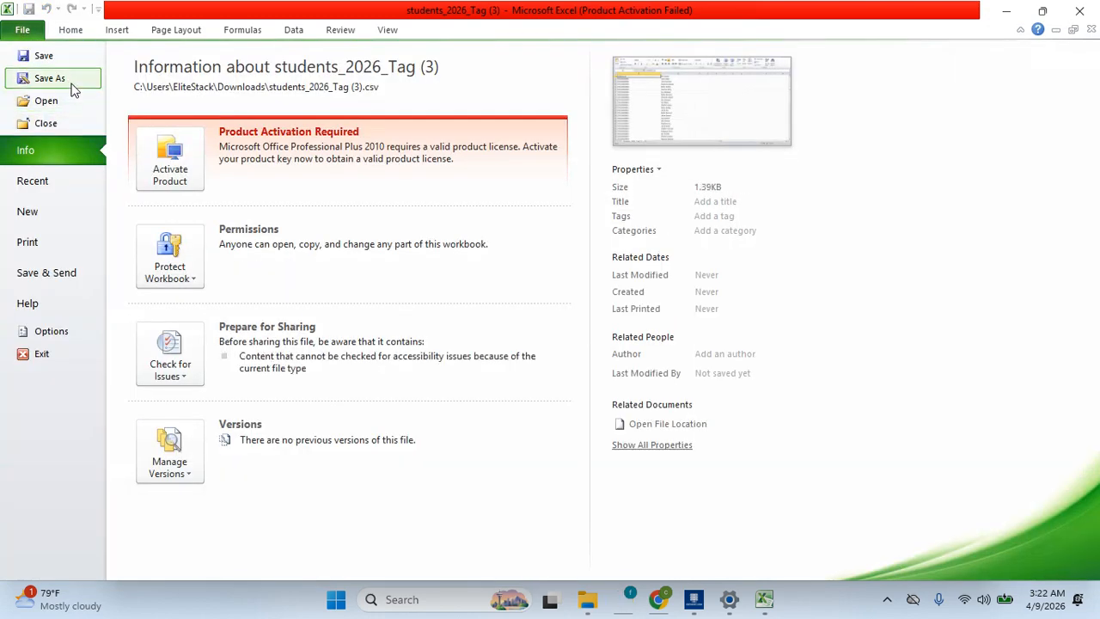
{"action": "key", "text": "Escape"}
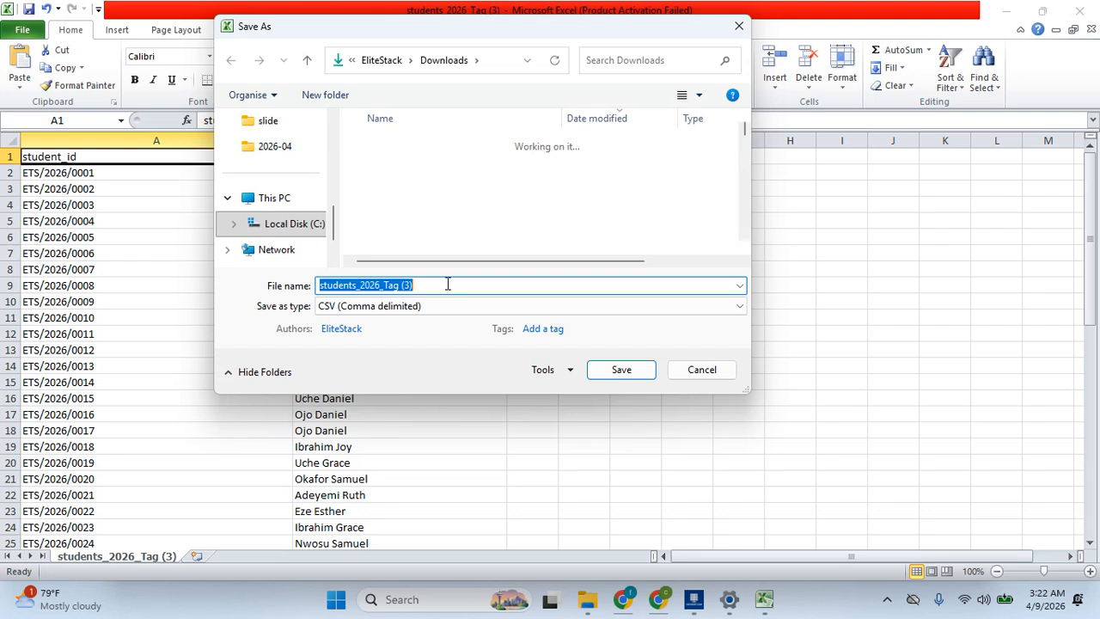
{"action": "left_click", "coordinate": [447, 285]}
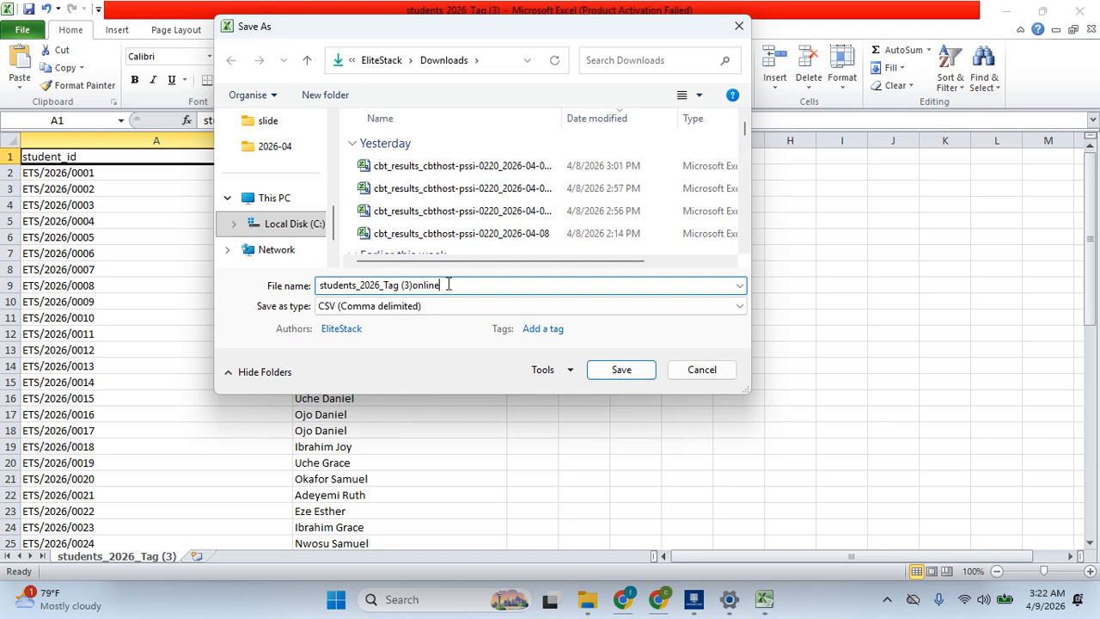
{"action": "left_click", "coordinate": [636, 369]}
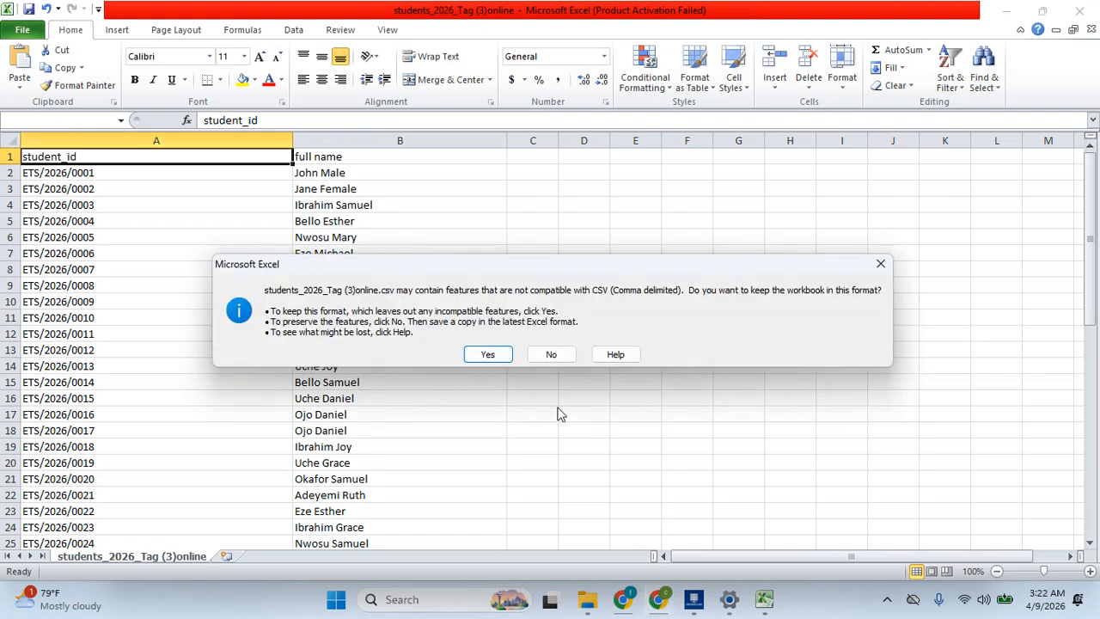
{"action": "left_click", "coordinate": [487, 354]}
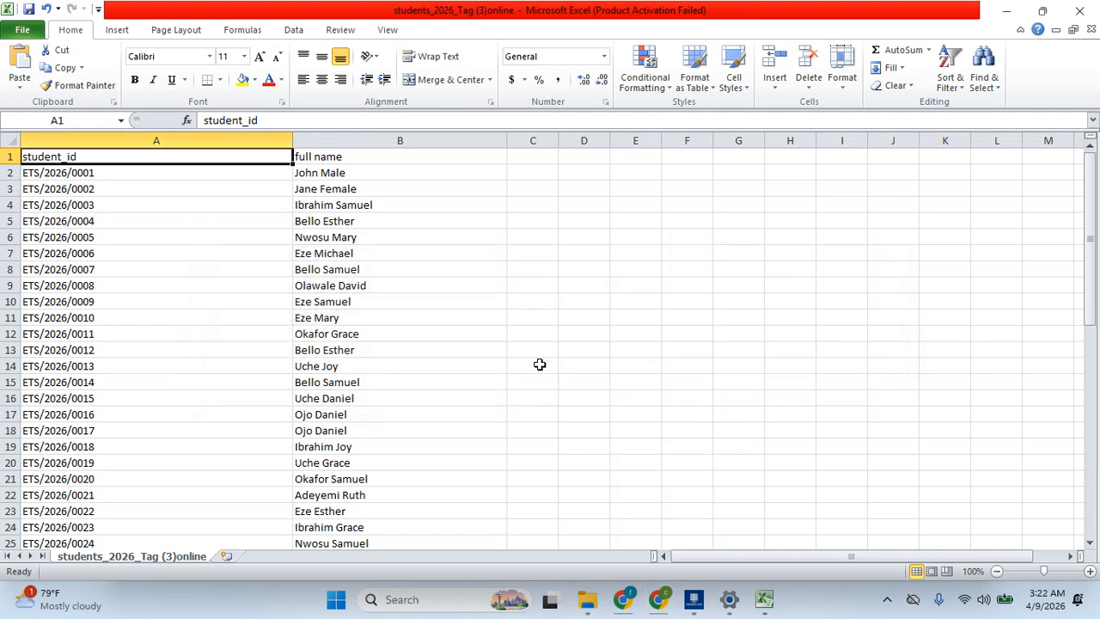
{"action": "left_click", "coordinate": [654, 599]}
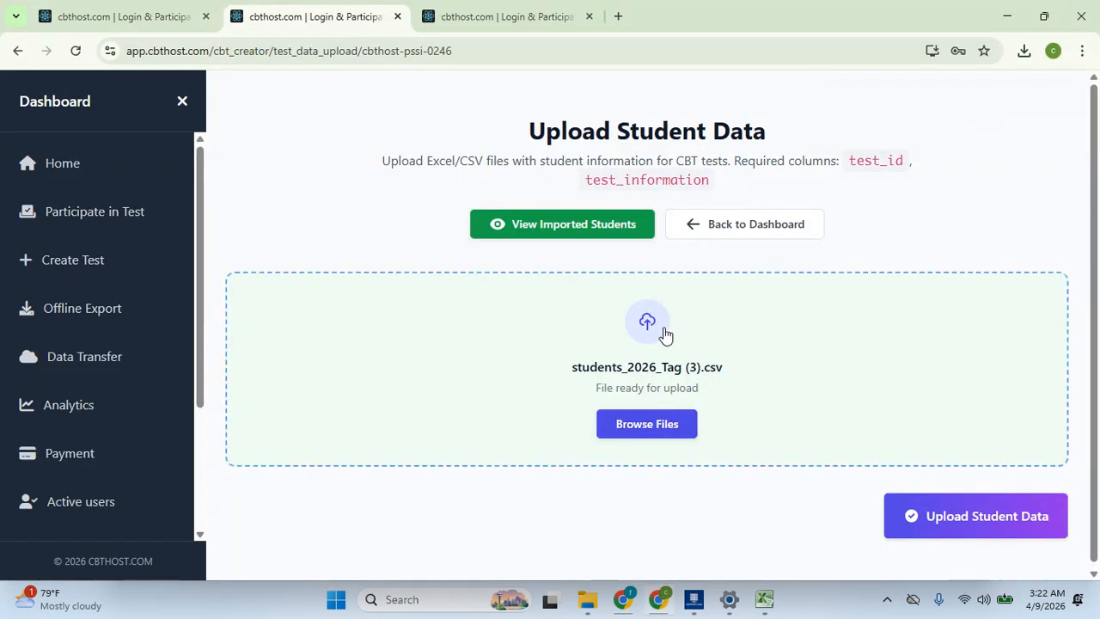
Start choosing students_2026_Tag (3)online for upload, then cancel the file chooser
{"action": "left_click", "coordinate": [673, 248]}
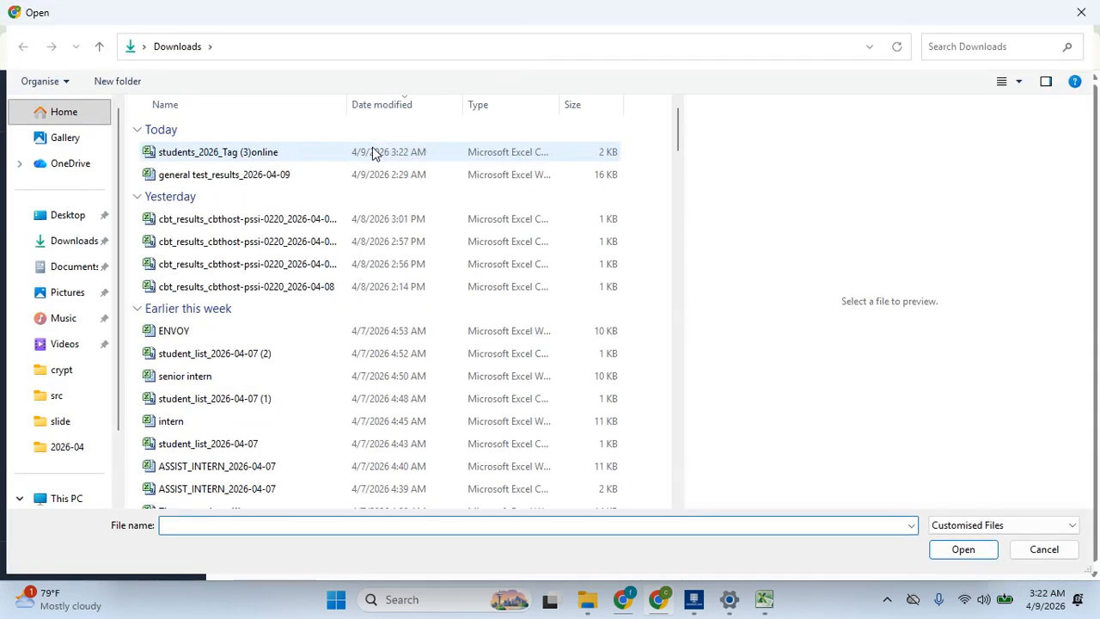
{"action": "left_click", "coordinate": [423, 152]}
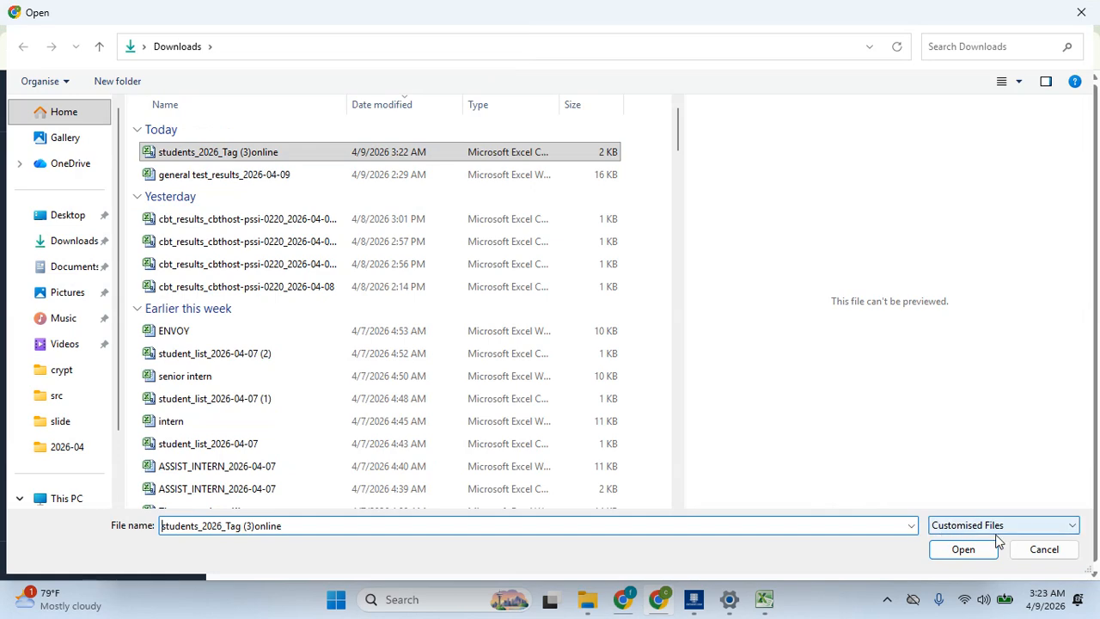
{"action": "left_click", "coordinate": [764, 599]}
{"action": "left_click", "coordinate": [855, 540]}
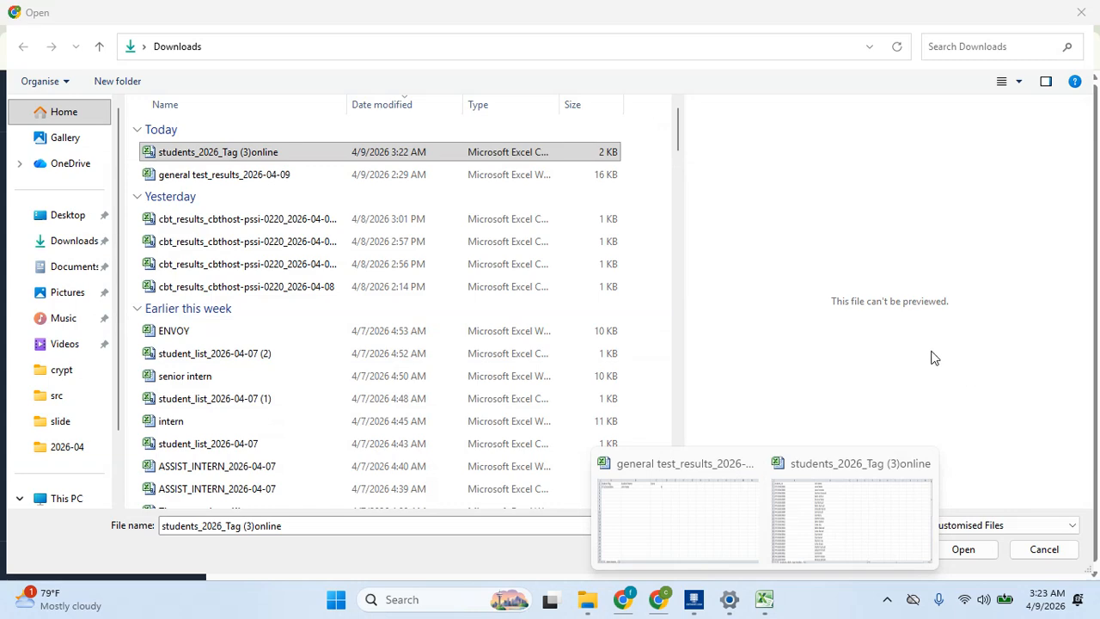
{"action": "left_click", "coordinate": [1044, 549]}
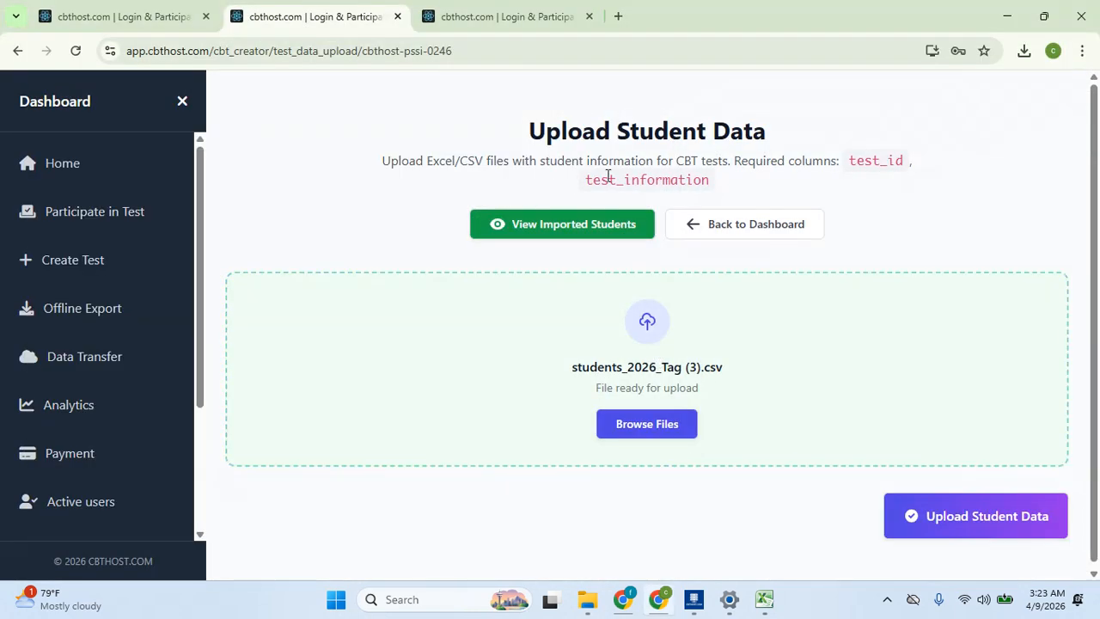
Note the required test_id column name and bring the students workbook to the front
{"action": "left_click_drag", "start_coordinate": [848, 161], "coordinate": [911, 168]}
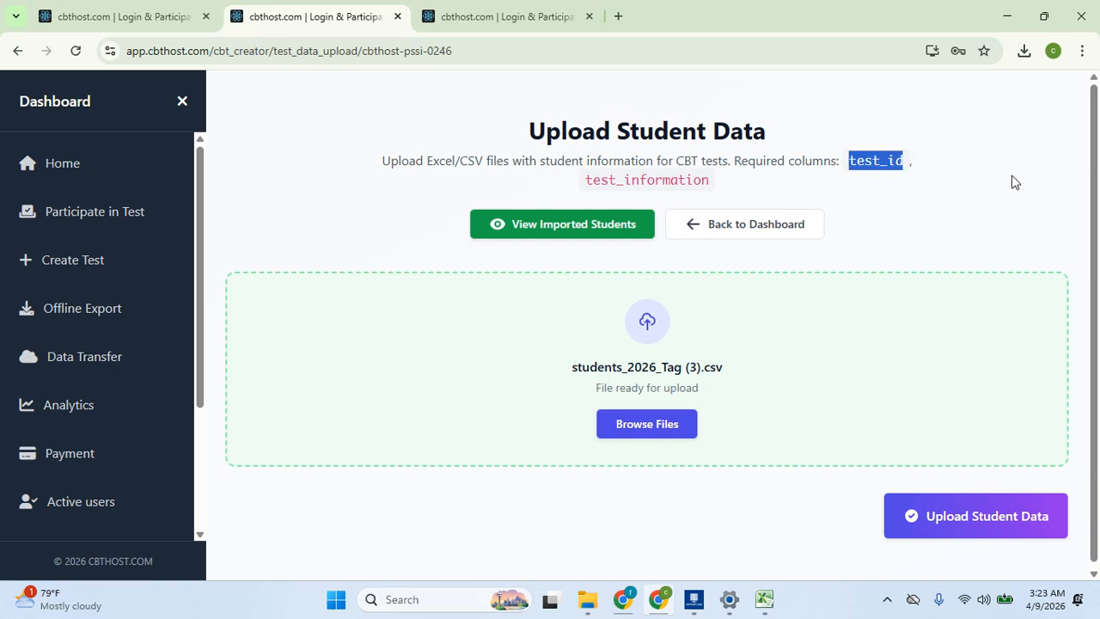
{"action": "mouse_move", "coordinate": [769, 593]}
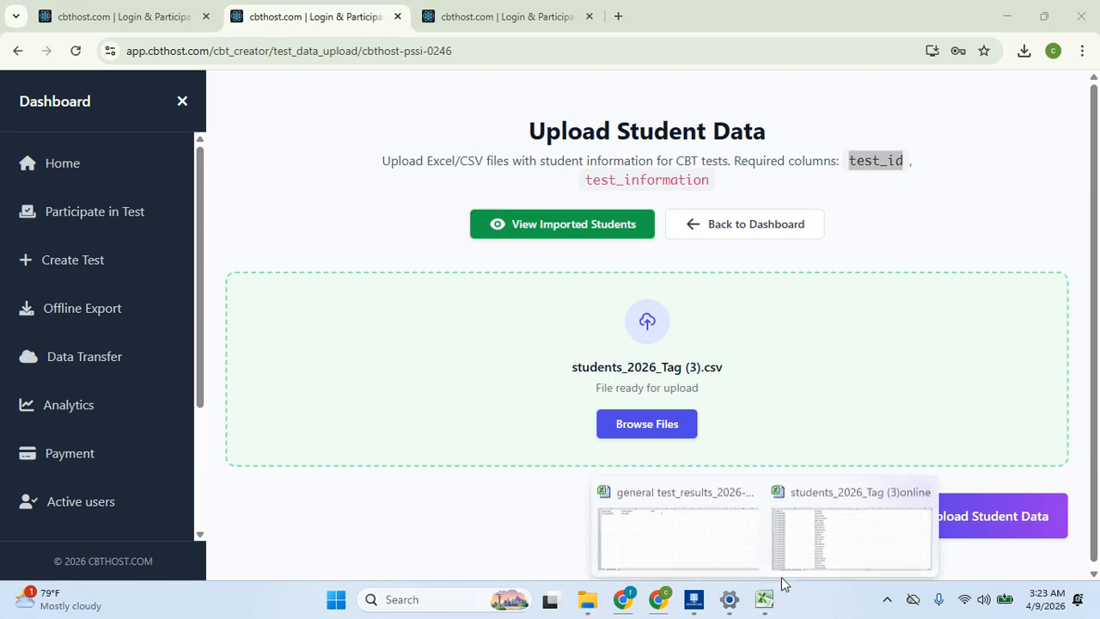
{"action": "left_click", "coordinate": [863, 540]}
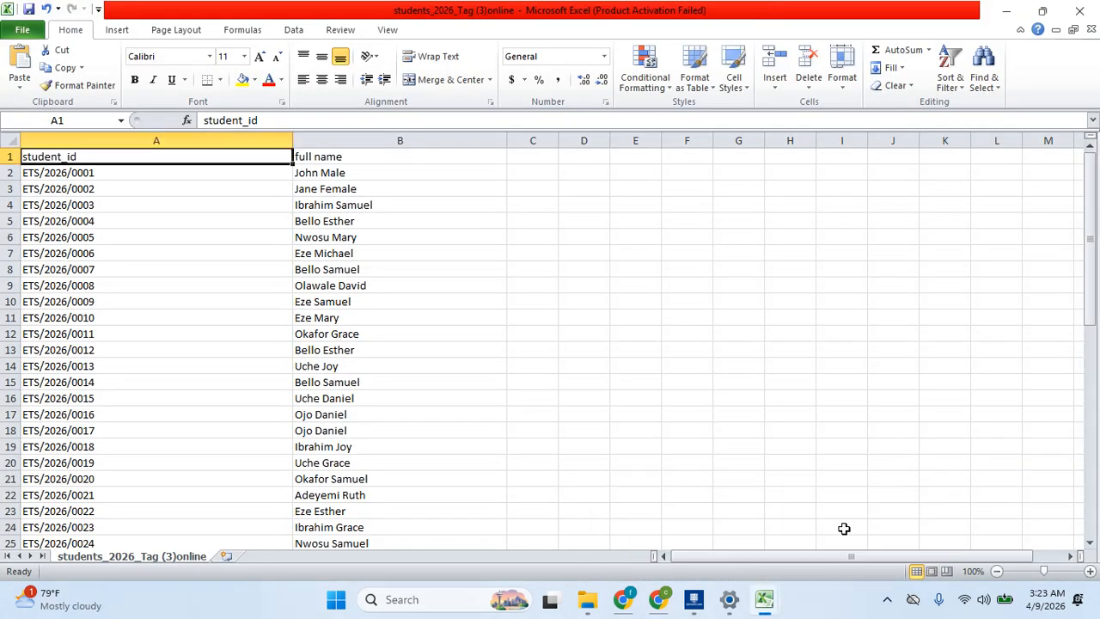
Rename the A1 header from student_id to test_id
{"action": "double_click", "coordinate": [105, 157]}
{"action": "key", "text": "BackSpace"}
{"action": "key", "text": "BackSpace"}
{"action": "key", "text": "BackSpace"}
{"action": "key", "text": "BackSpace"}
{"action": "key", "text": "BackSpace"}
{"action": "key", "text": "BackSpace"}
{"action": "key", "text": "BackSpace"}
{"action": "key", "text": "BackSpace"}
{"action": "key", "text": "BackSpace"}
{"action": "key", "text": "BackSpace"}
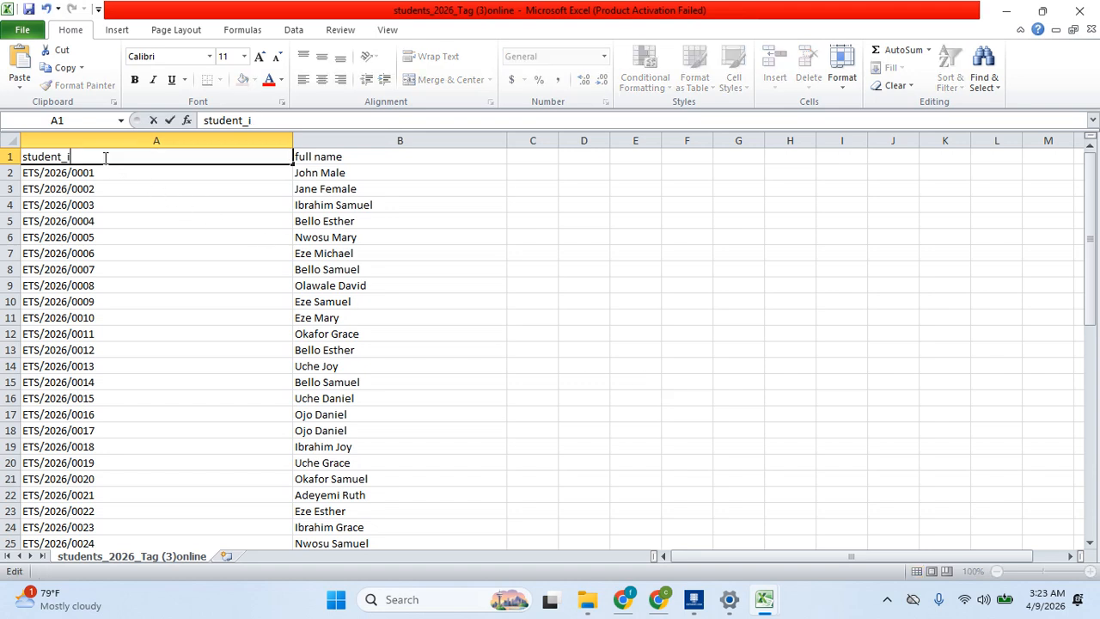
{"action": "type", "text": "test_id"}
{"action": "left_click", "coordinate": [347, 156]}
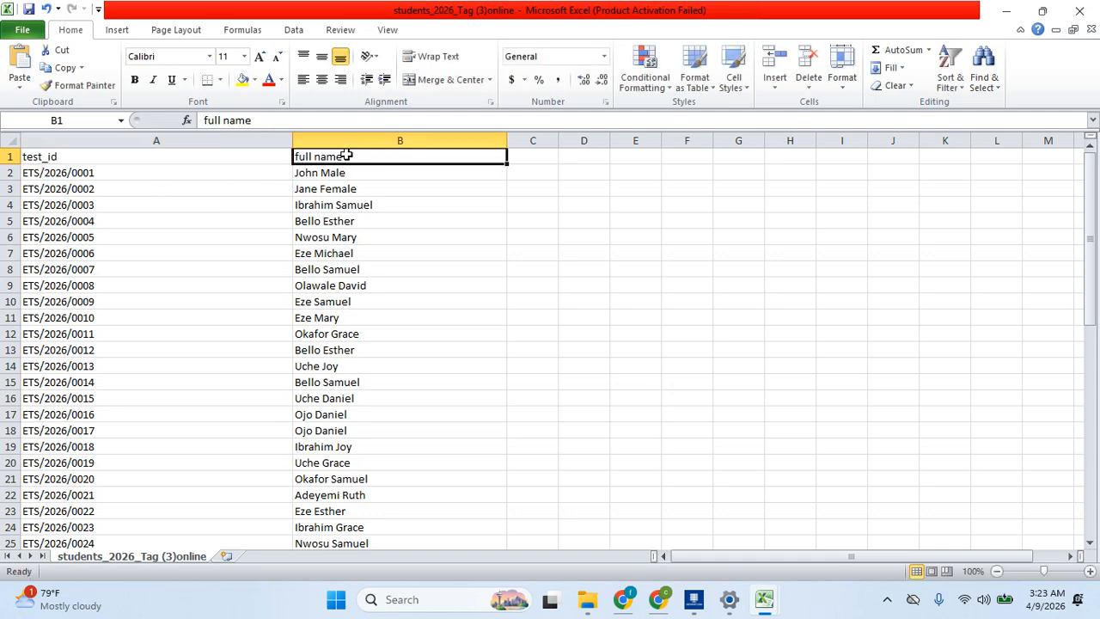
Copy the required column name test_information from the CBTHost upload page
{"action": "double_click", "coordinate": [347, 157]}
{"action": "left_click", "coordinate": [635, 602]}
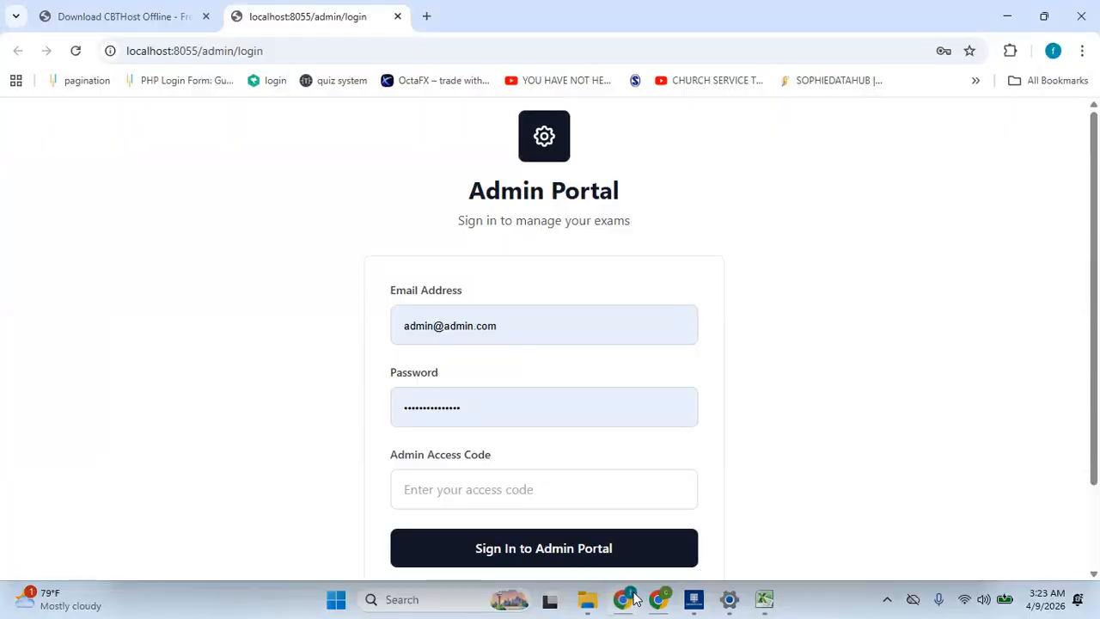
{"action": "left_click", "coordinate": [658, 599]}
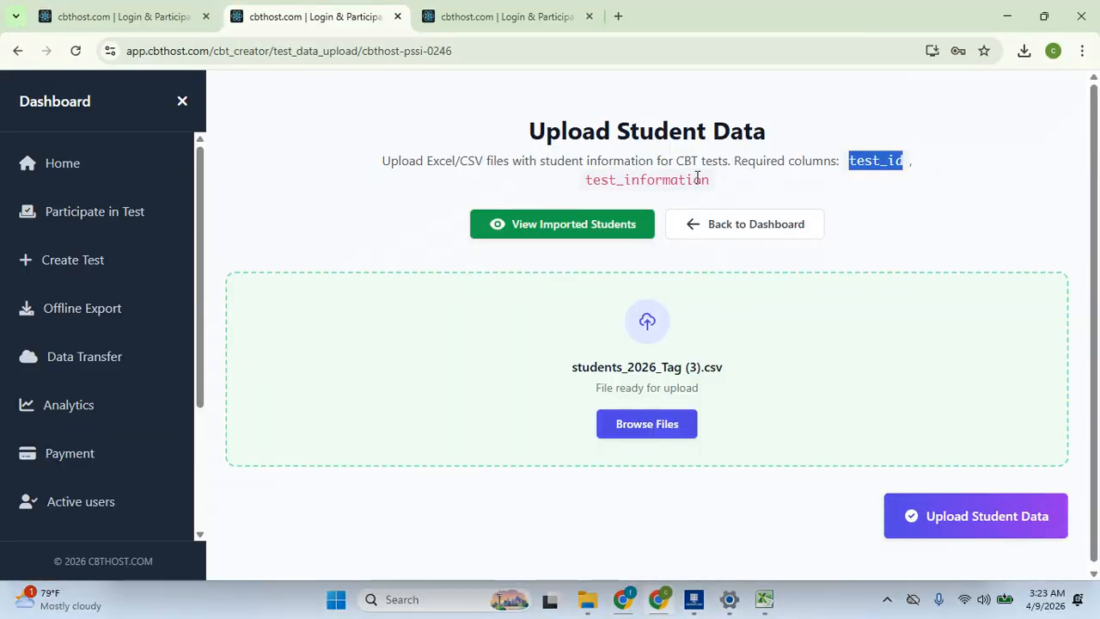
{"action": "left_click_drag", "start_coordinate": [709, 186], "coordinate": [576, 182]}
{"action": "key", "text": "ctrl+c"}
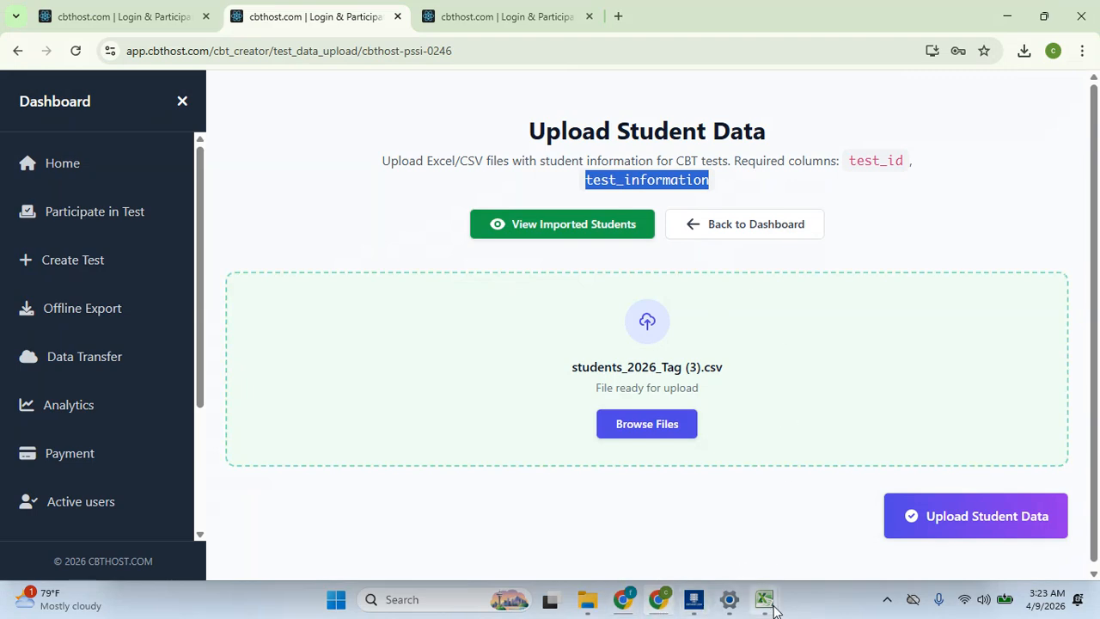
{"action": "mouse_move", "coordinate": [773, 601]}
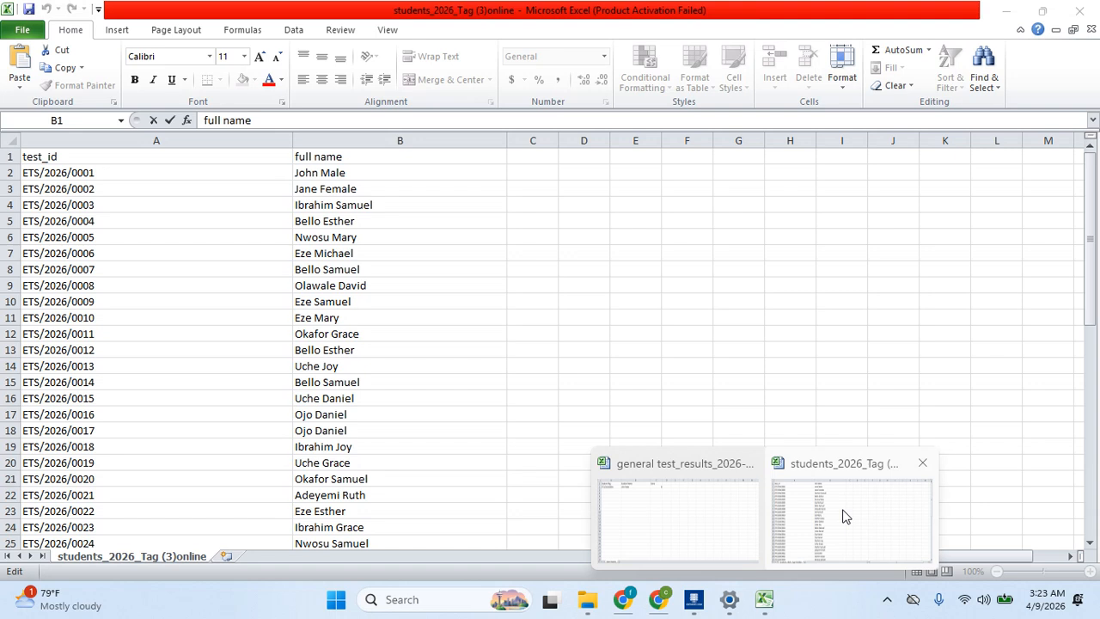
{"action": "left_click", "coordinate": [843, 516]}
Replace the full name header with test_information and save, keeping CSV format
{"action": "left_click", "coordinate": [371, 159]}
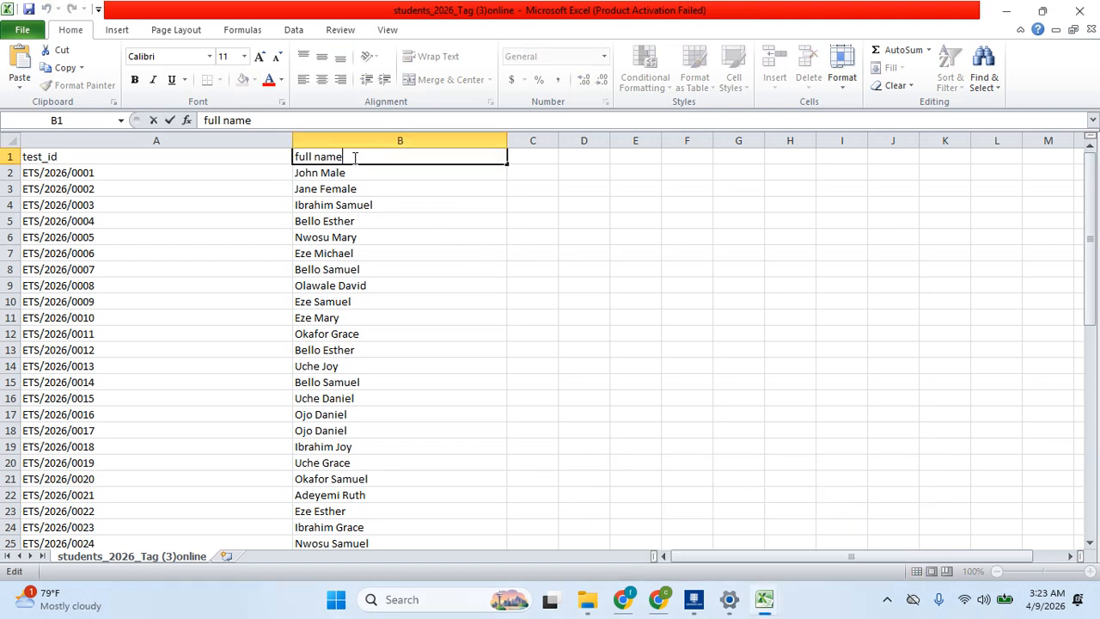
{"action": "key", "text": "BackSpace"}
{"action": "key", "text": "BackSpace"}
{"action": "key", "text": "BackSpace"}
{"action": "key", "text": "BackSpace"}
{"action": "key", "text": "BackSpace"}
{"action": "key", "text": "BackSpace"}
{"action": "key", "text": "BackSpace"}
{"action": "key", "text": "BackSpace"}
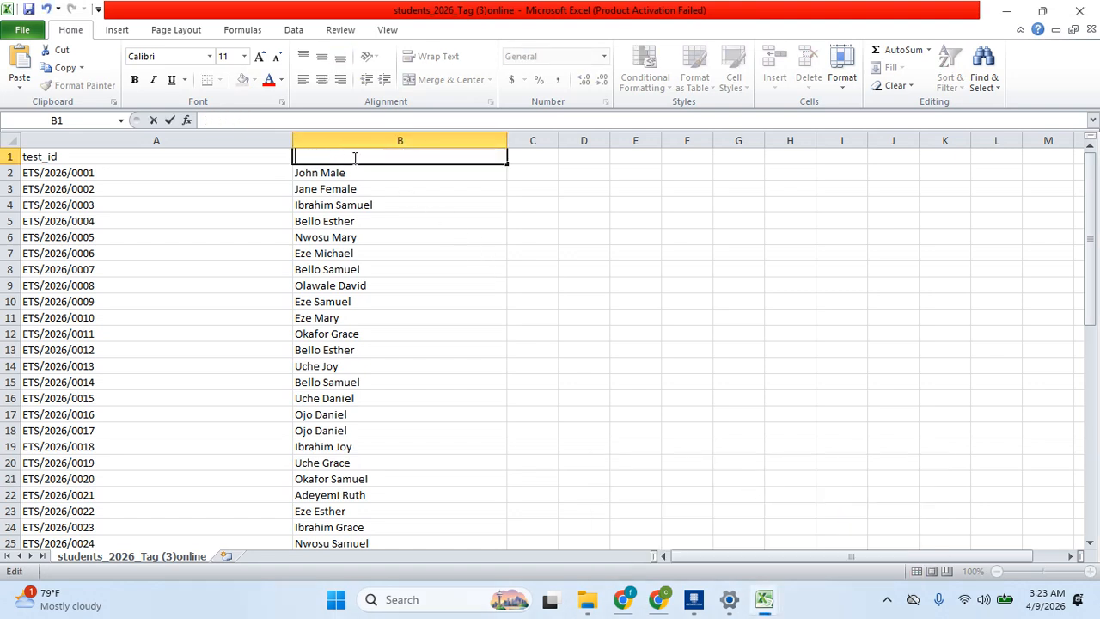
{"action": "key", "text": "ctrl+v"}
{"action": "left_click", "coordinate": [486, 309]}
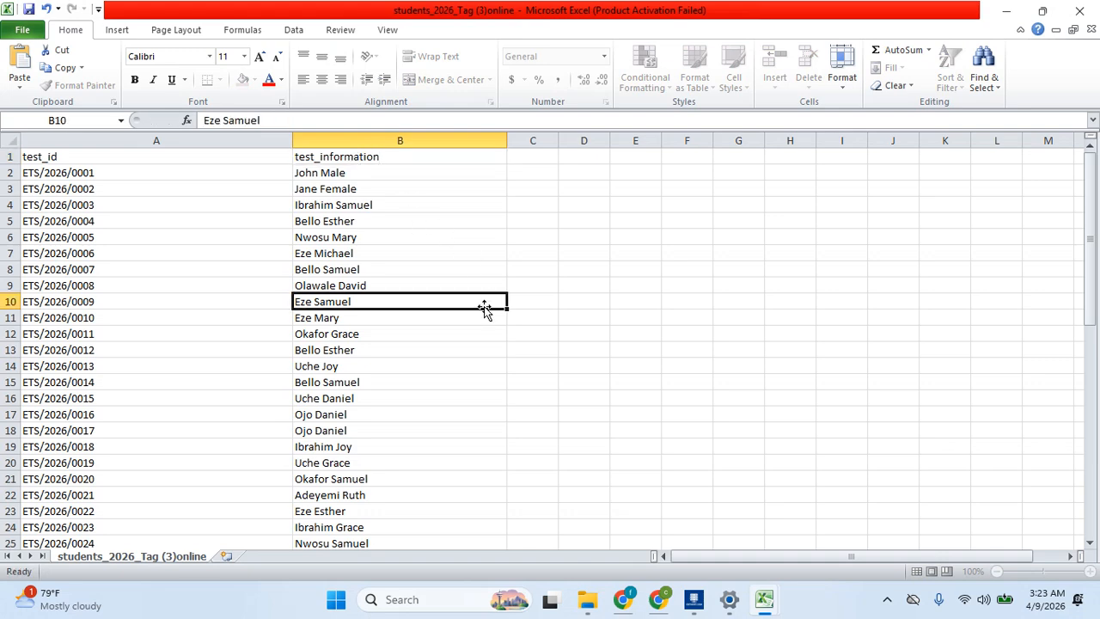
{"action": "key", "text": "ctrl+s"}
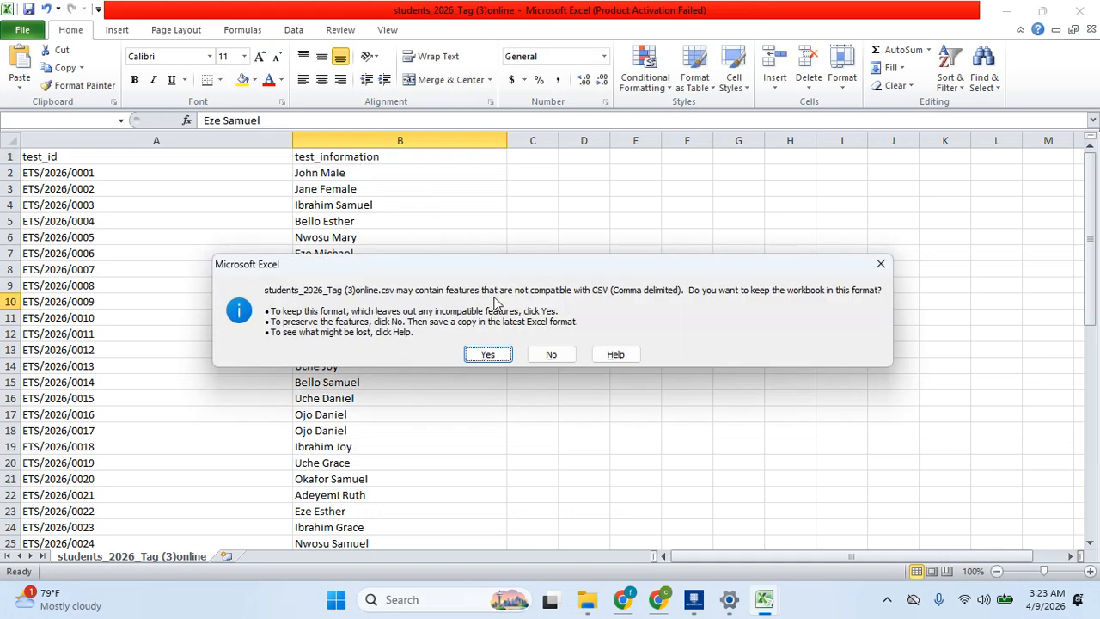
{"action": "left_click", "coordinate": [478, 352]}
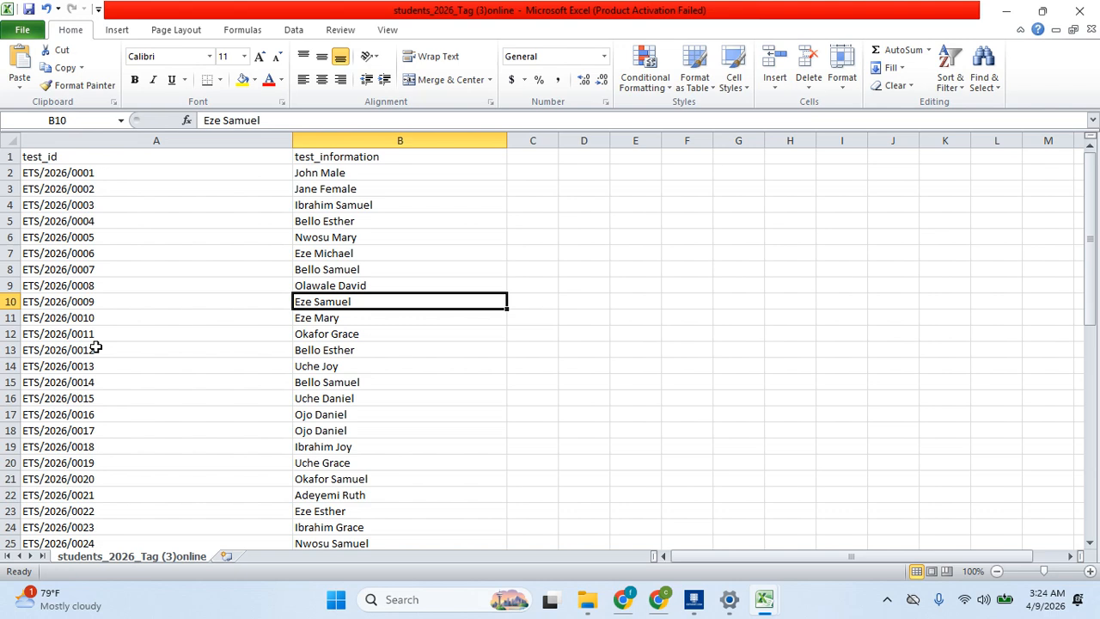
{"action": "left_click", "coordinate": [625, 601]}
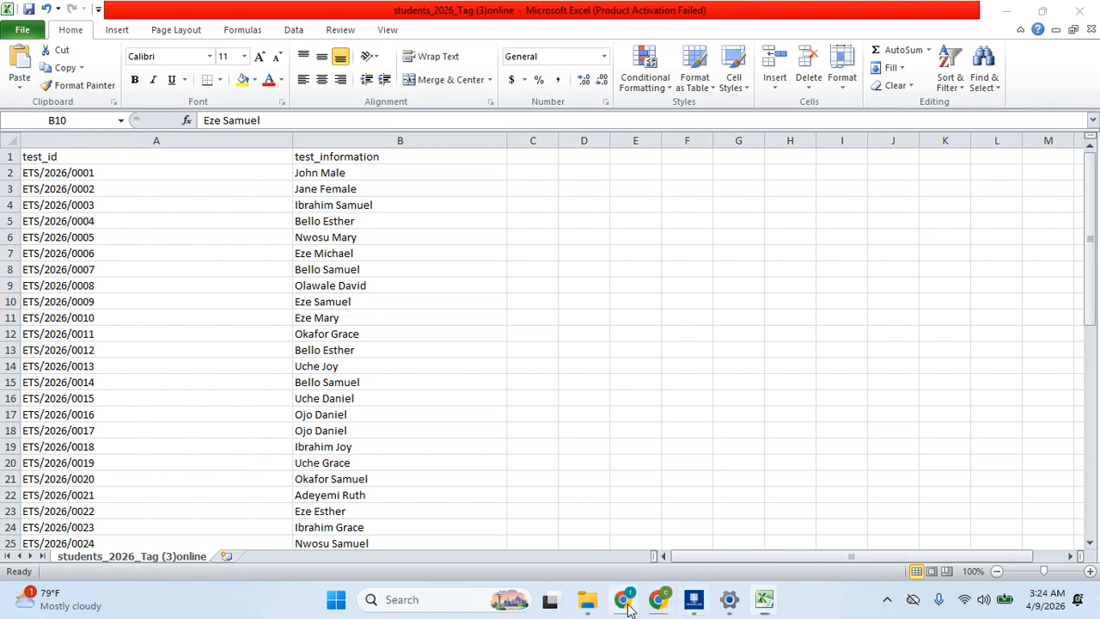
{"action": "left_click", "coordinate": [658, 600]}
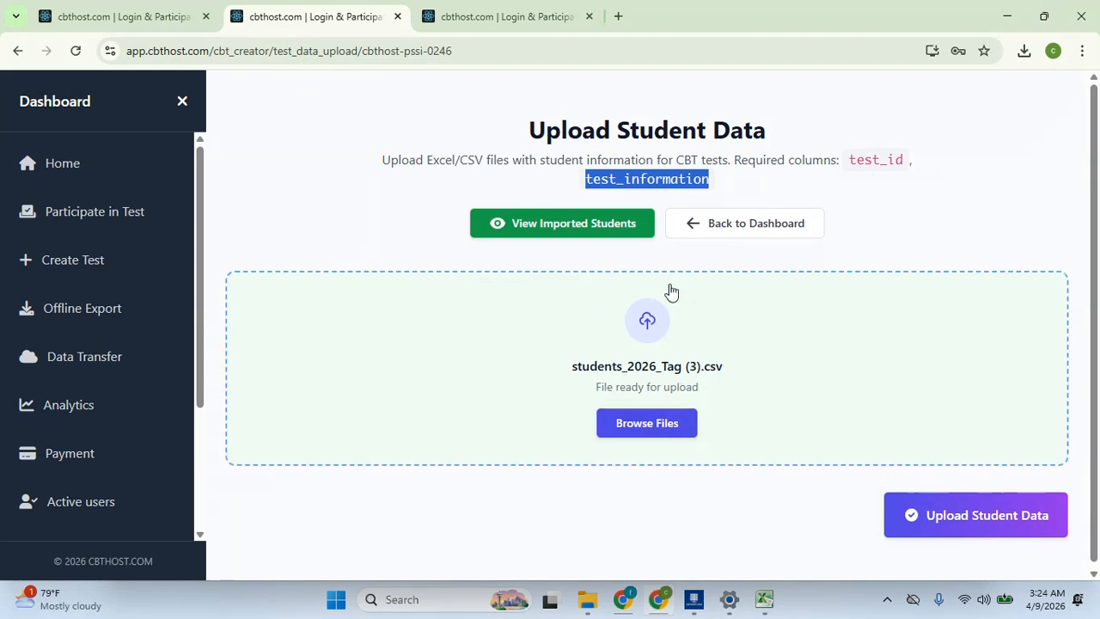
Load students_2026_Tag (3)online.csv, review the preview, and upload the student data
{"action": "left_click", "coordinate": [649, 341]}
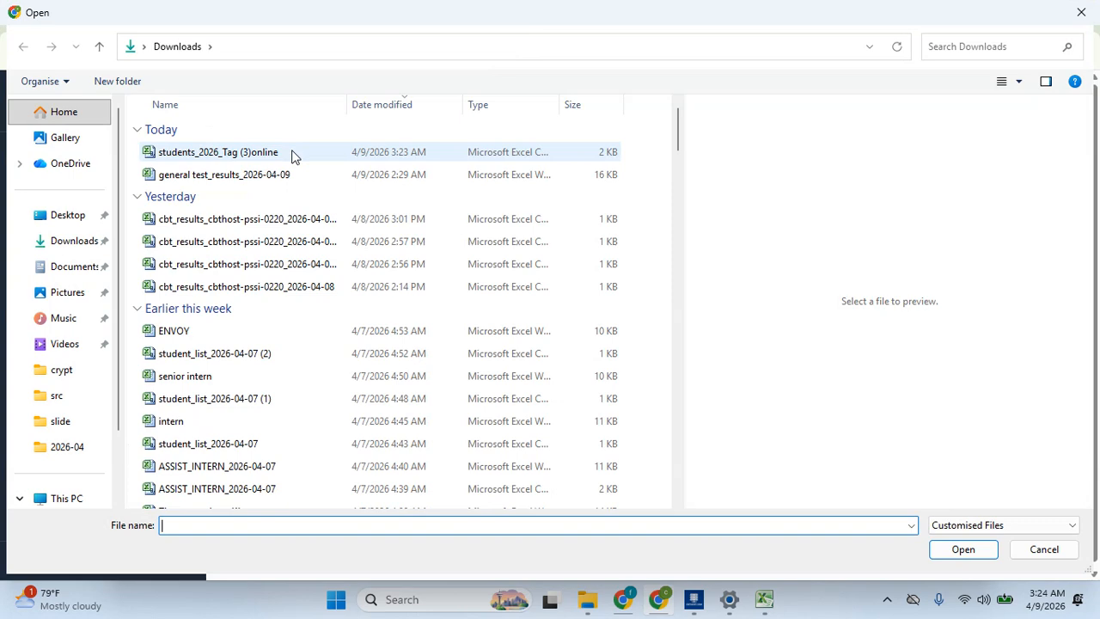
{"action": "left_click", "coordinate": [296, 152]}
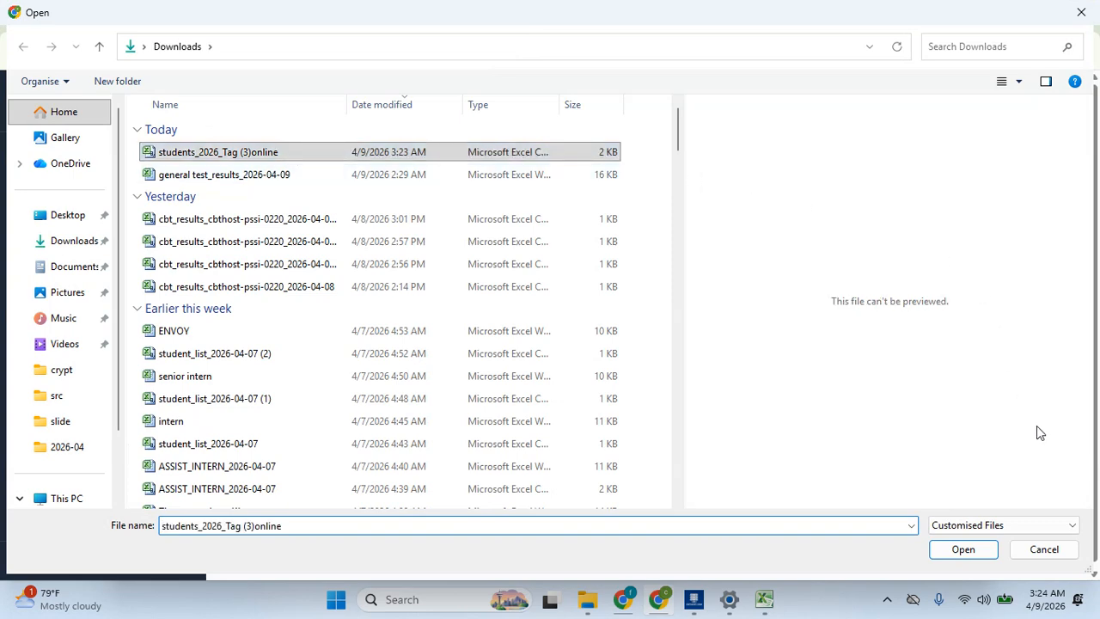
{"action": "left_click", "coordinate": [960, 550]}
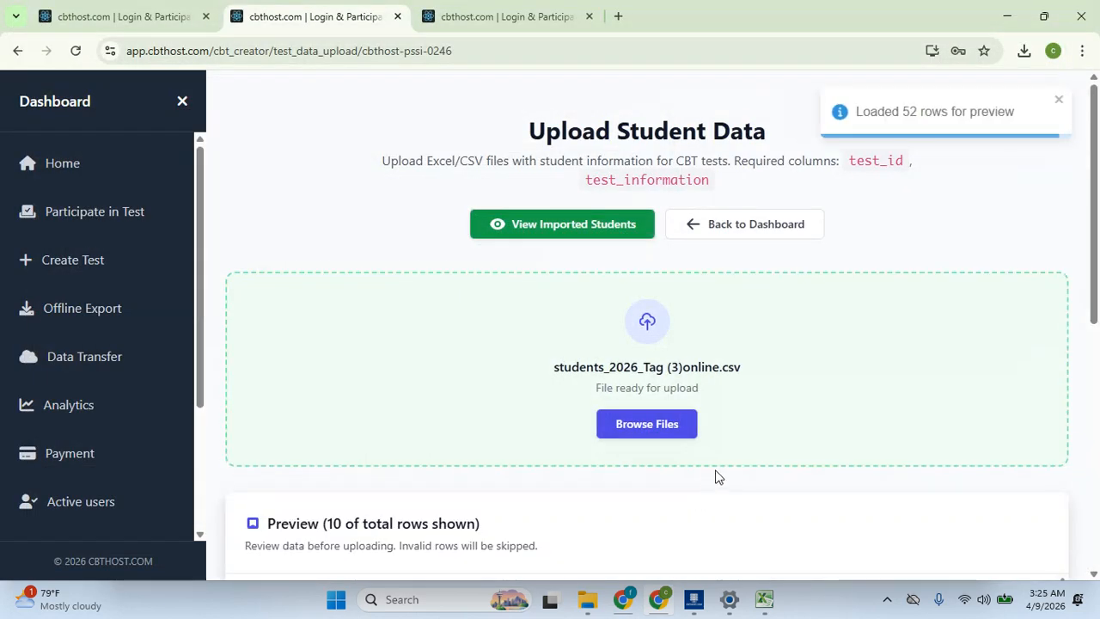
{"action": "left_click_drag", "start_coordinate": [1098, 196], "coordinate": [1099, 335]}
{"action": "scroll", "coordinate": [1098, 335], "scroll_direction": "up", "scroll_amount": 2}
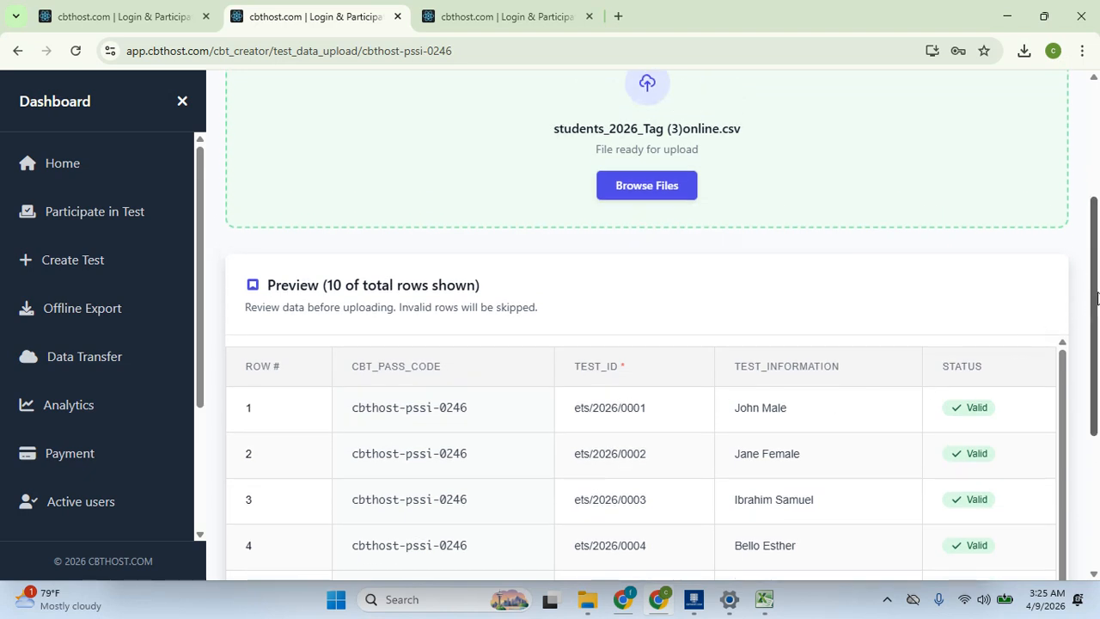
{"action": "left_click_drag", "start_coordinate": [1098, 298], "coordinate": [1098, 473]}
{"action": "left_click", "coordinate": [988, 523]}
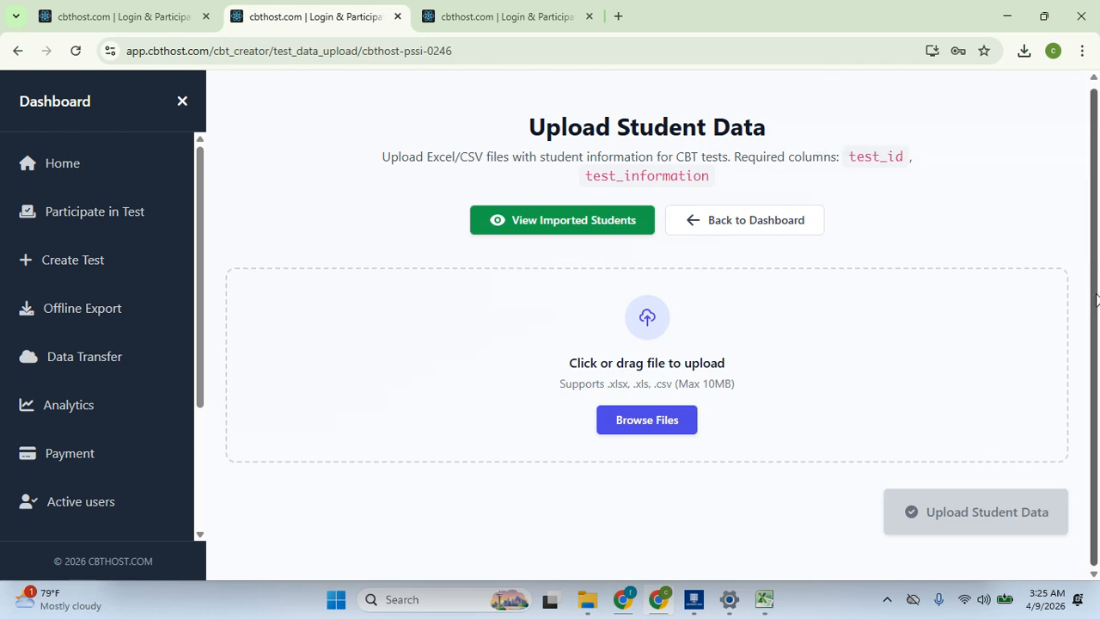
View the list of 52 imported students with the sidebar collapsed
{"action": "left_click", "coordinate": [593, 230]}
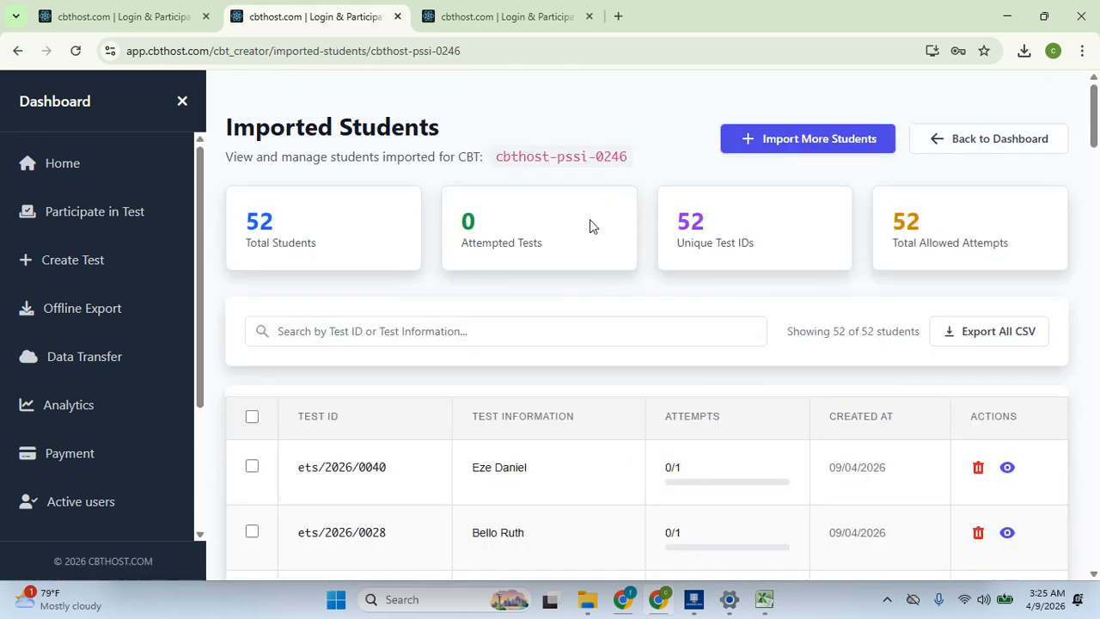
{"action": "left_click", "coordinate": [180, 101]}
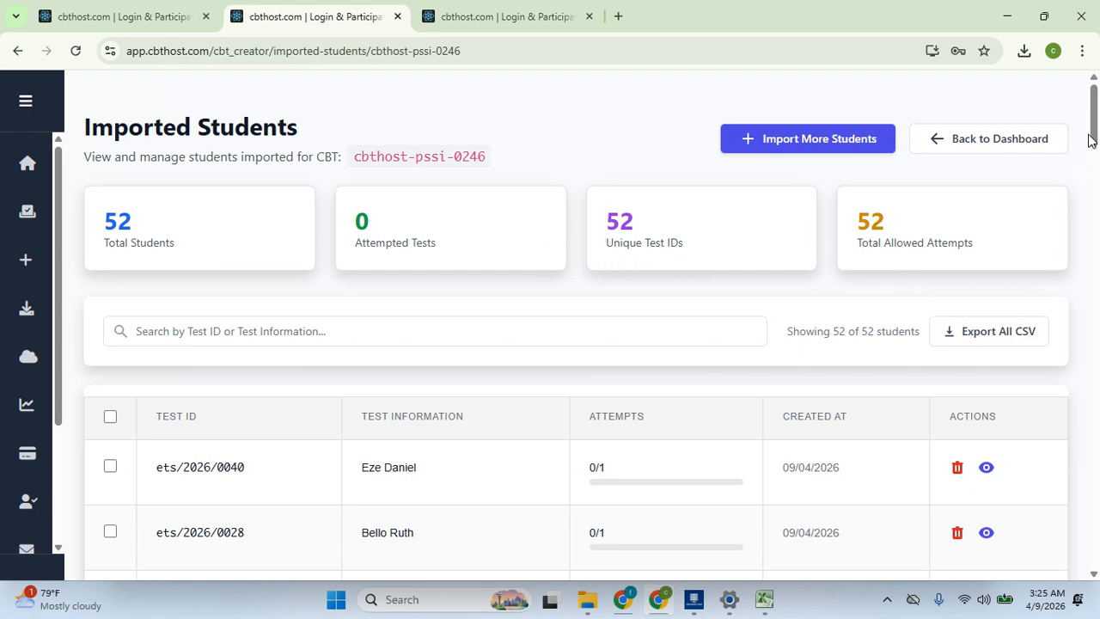
{"action": "left_click_drag", "start_coordinate": [1095, 138], "coordinate": [1097, 167]}
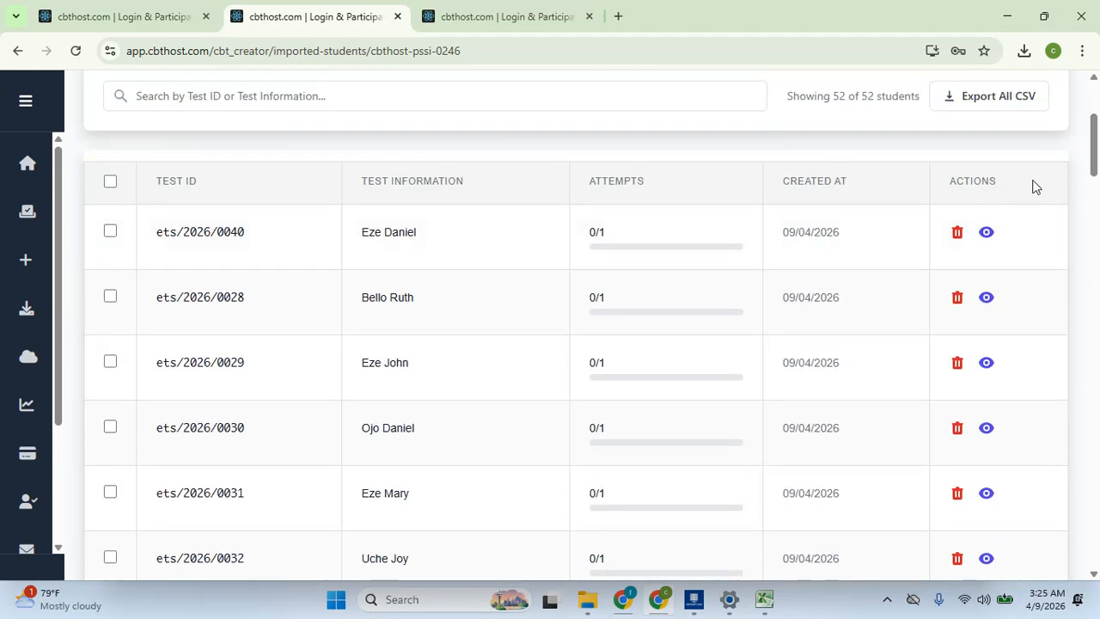
{"action": "mouse_move", "coordinate": [1097, 157]}
{"action": "left_mouse_down"}
{"action": "mouse_move", "coordinate": [1097, 543]}
{"action": "mouse_move", "coordinate": [1097, 149]}
{"action": "left_mouse_up"}
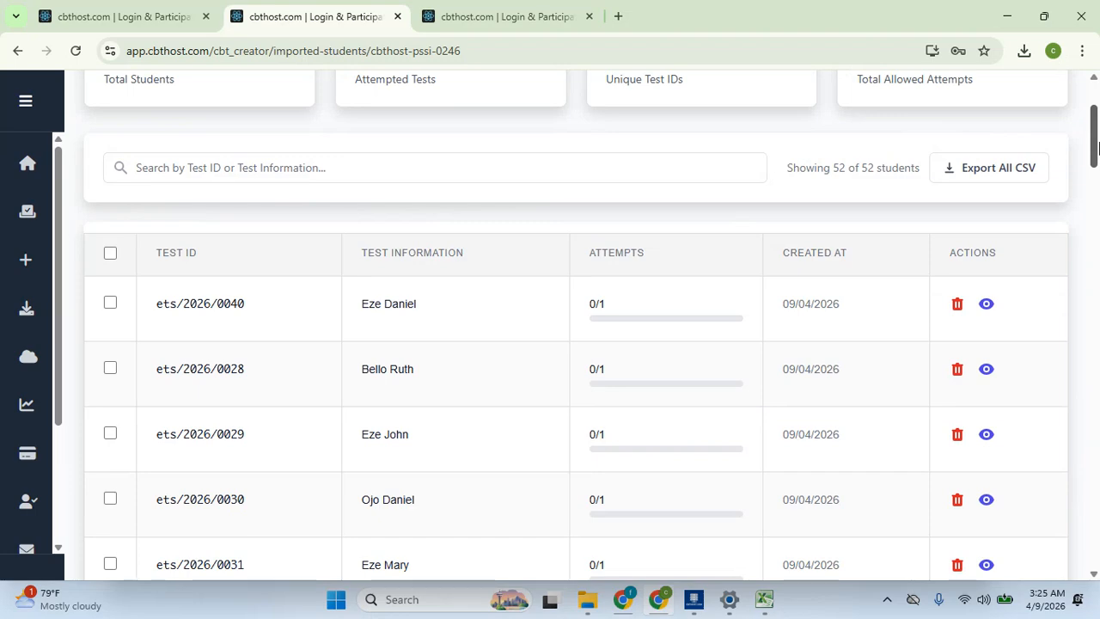
{"action": "left_click_drag", "start_coordinate": [1097, 148], "coordinate": [1098, 246]}
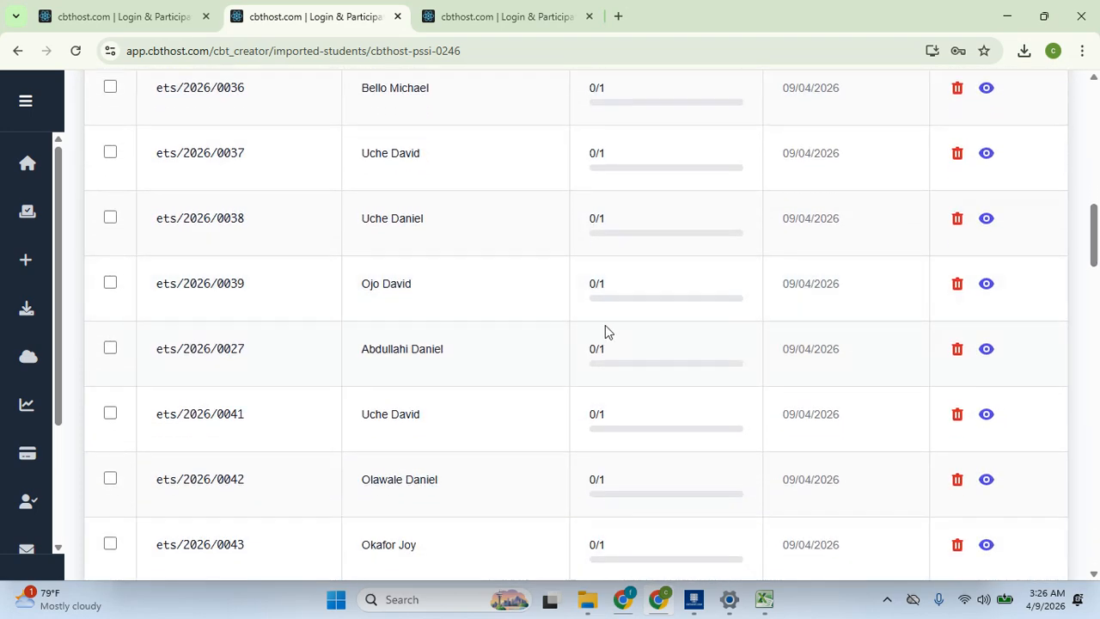
Find the student's test ID ets/2026/0001 on the page and copy it
{"action": "key", "text": "ctrl+f"}
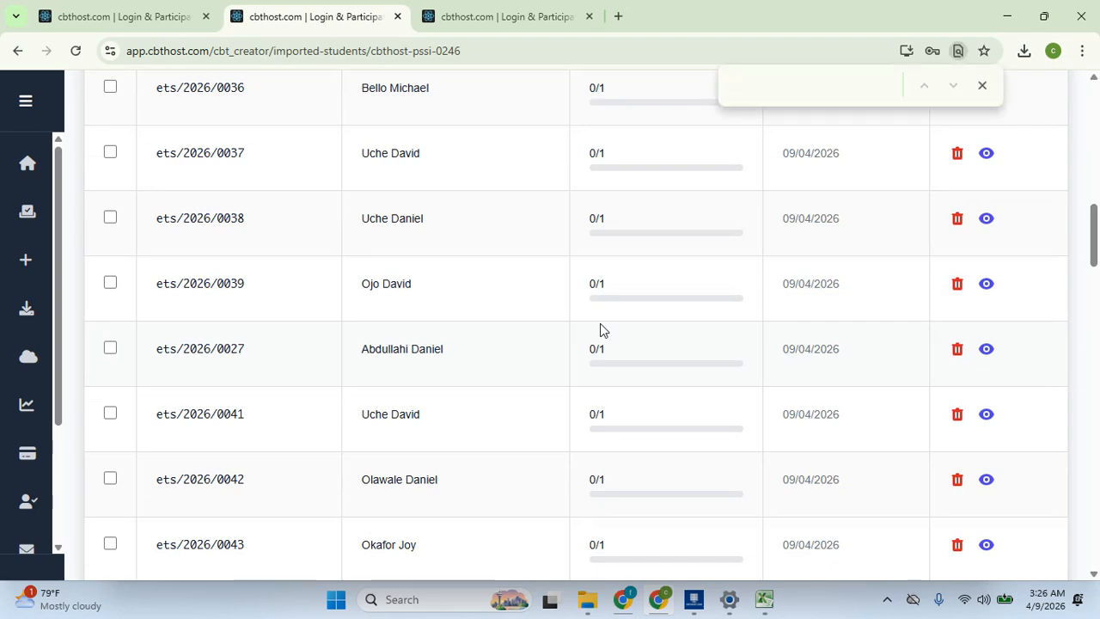
{"action": "type", "text": "et"}
{"action": "key", "text": "BackSpace"}
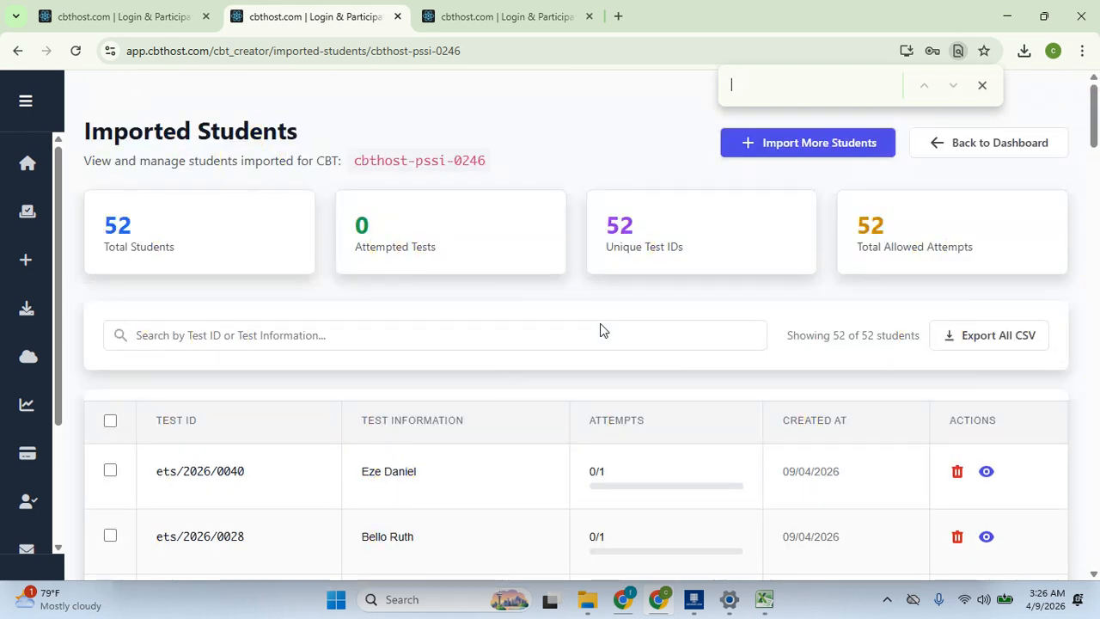
{"action": "type", "text": "0001"}
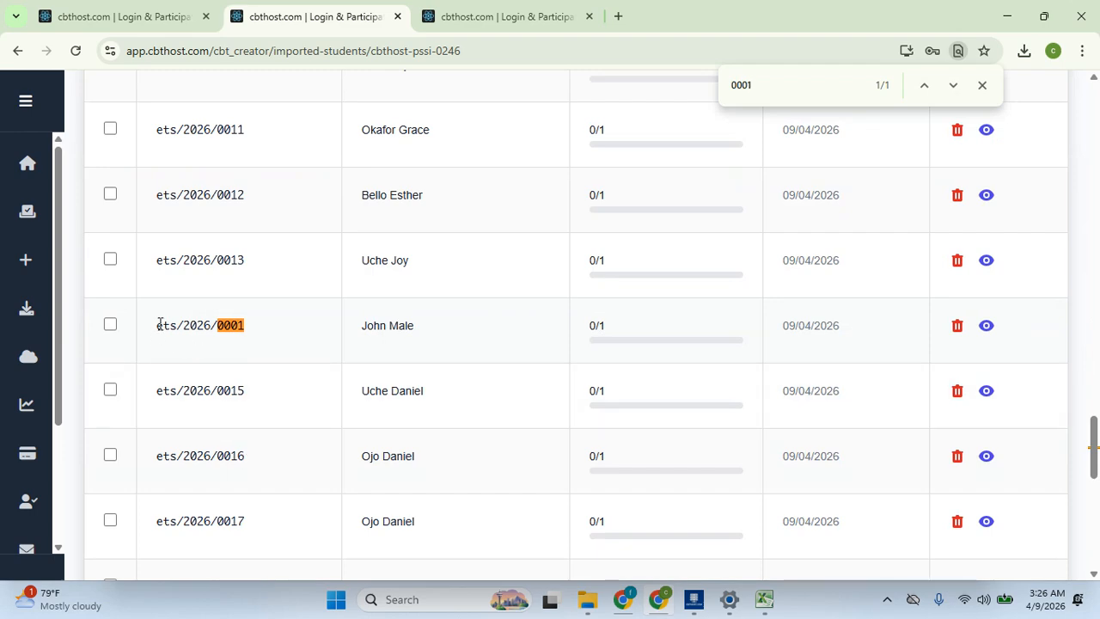
{"action": "left_click_drag", "start_coordinate": [158, 325], "coordinate": [263, 324]}
{"action": "right_click", "coordinate": [240, 328]}
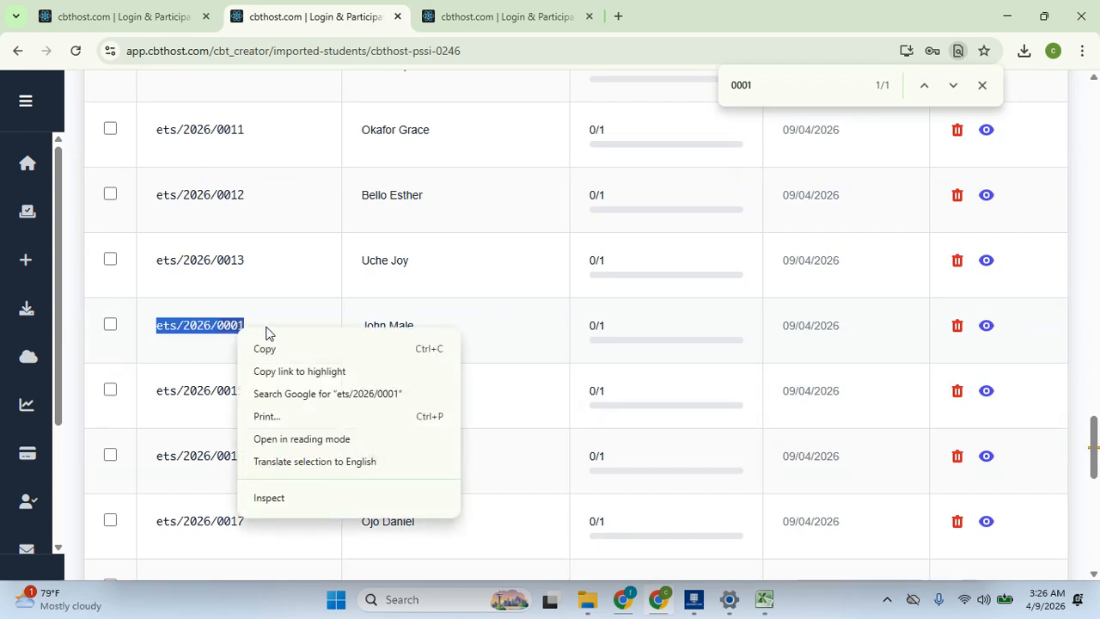
{"action": "left_click", "coordinate": [274, 344]}
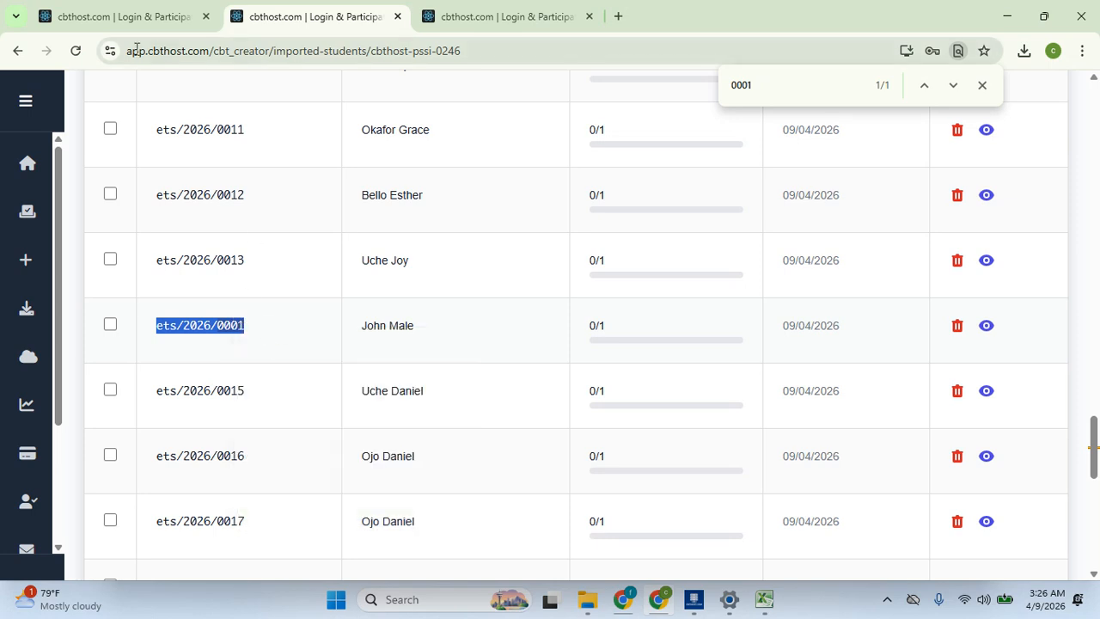
Check the other browser tabs, then go to the Create Test page listing your CBTs
{"action": "left_click", "coordinate": [120, 17]}
{"action": "left_click", "coordinate": [520, 12]}
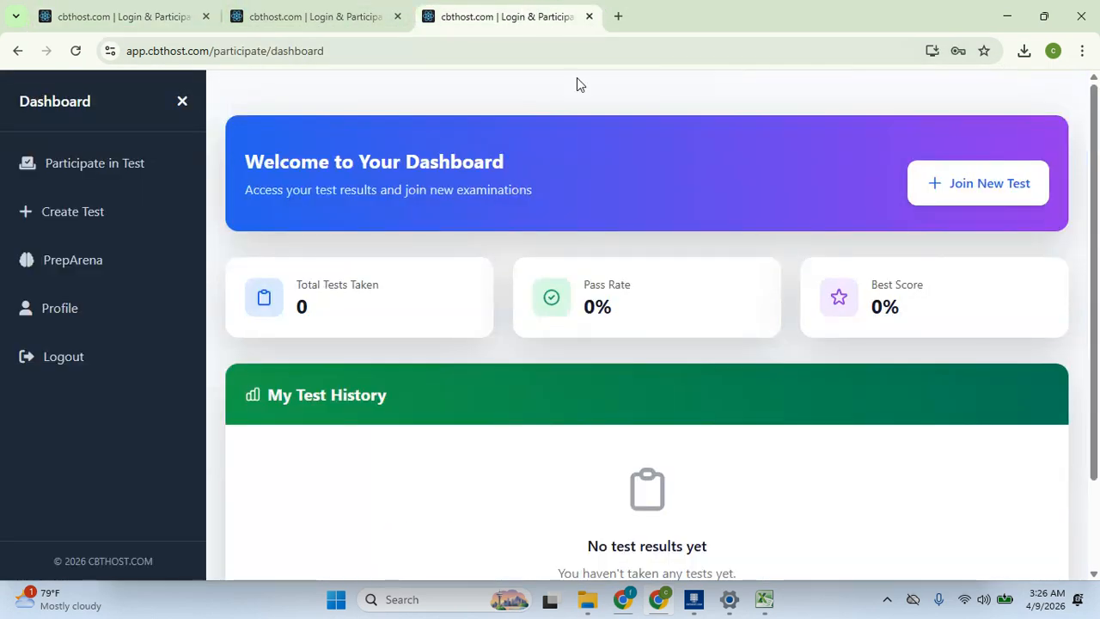
{"action": "left_click", "coordinate": [269, 12]}
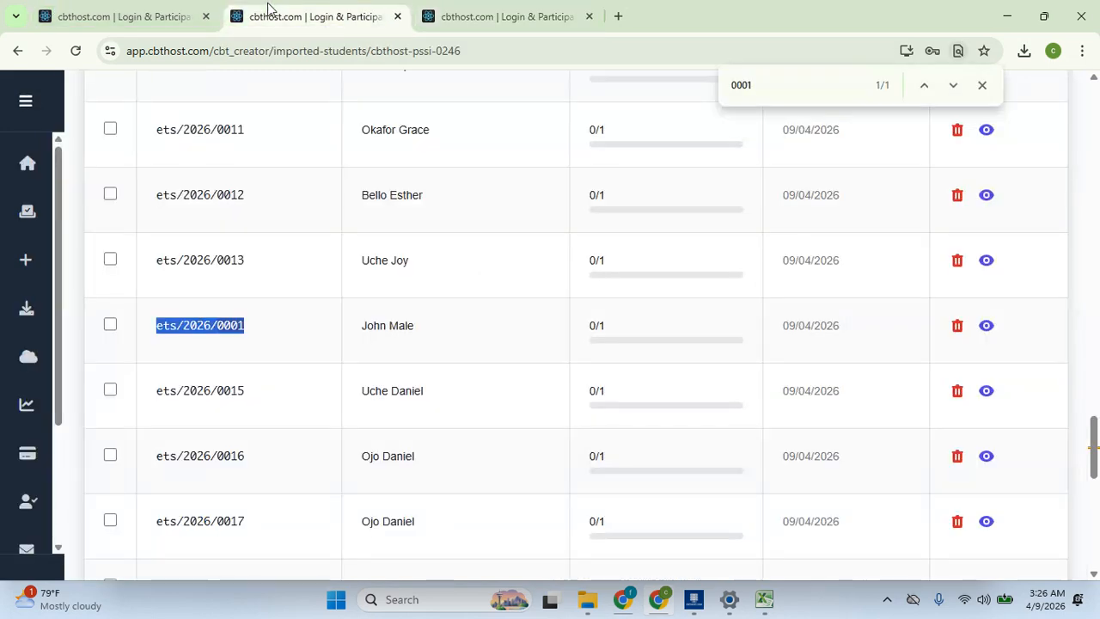
{"action": "left_click", "coordinate": [108, 12]}
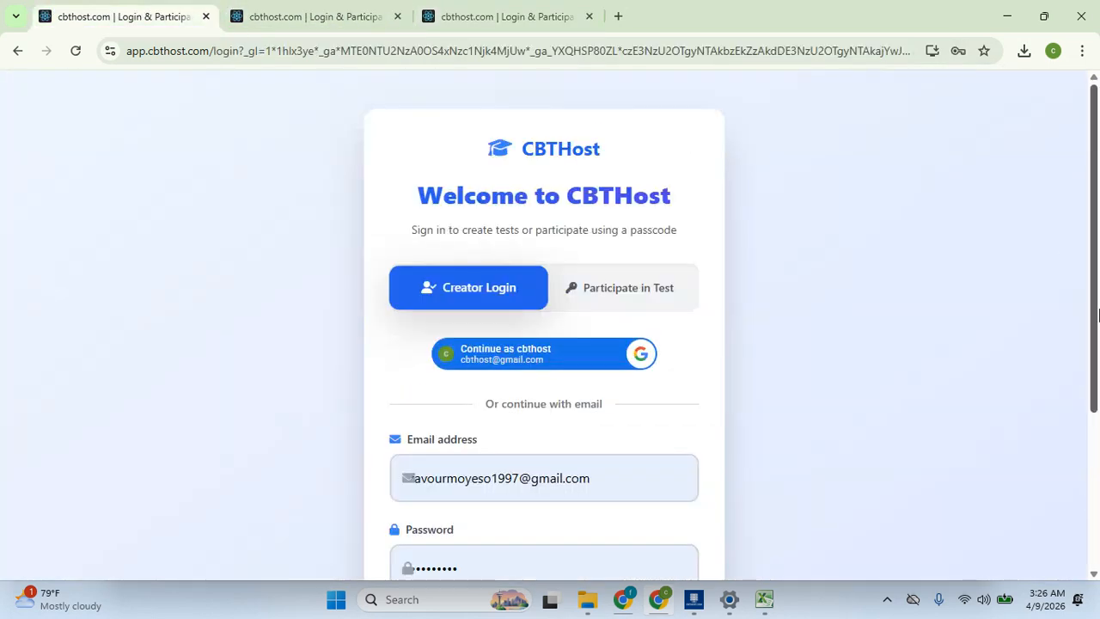
{"action": "left_click", "coordinate": [305, 12]}
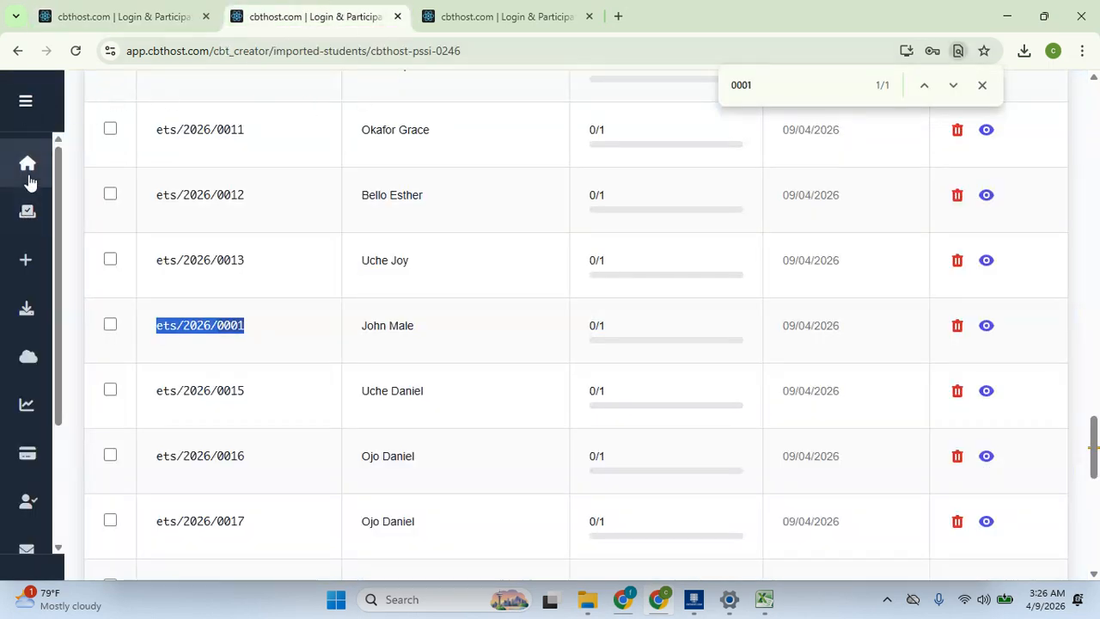
{"action": "left_click", "coordinate": [26, 100]}
{"action": "left_click", "coordinate": [75, 261]}
Open the general test and start it from its QR verification page
{"action": "scroll", "coordinate": [557, 273], "scroll_direction": "down", "scroll_amount": 2}
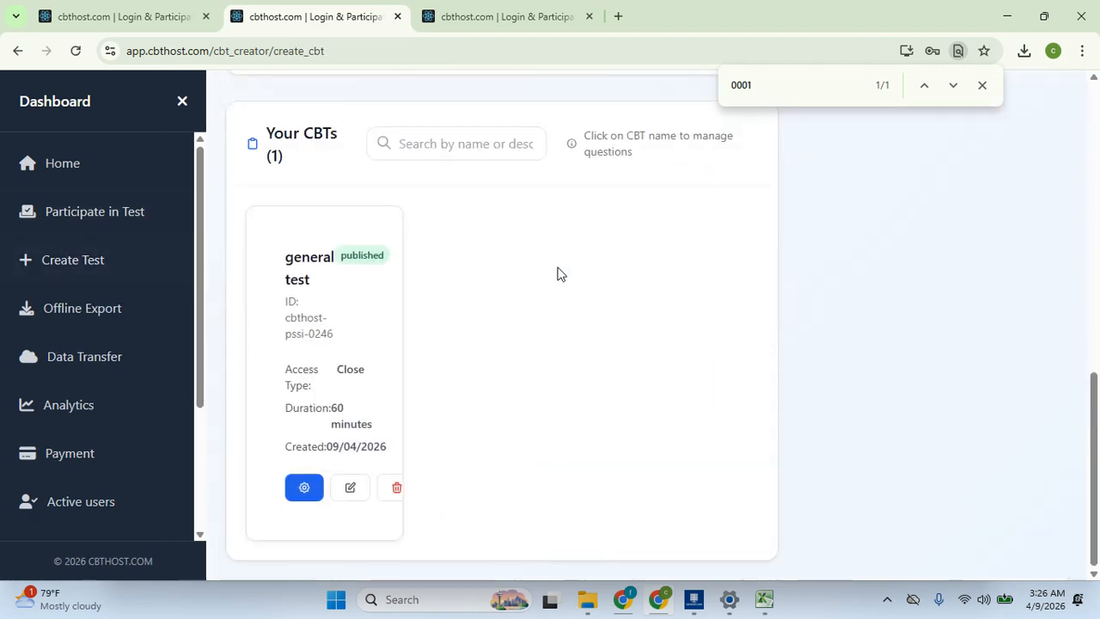
{"action": "left_click", "coordinate": [304, 492]}
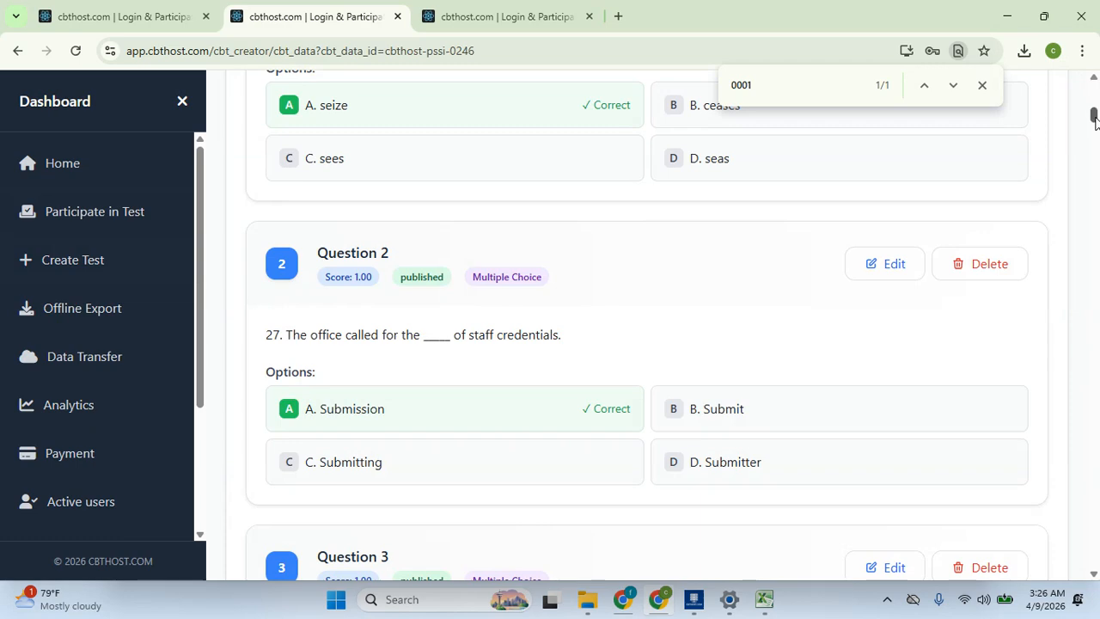
{"action": "left_click_drag", "start_coordinate": [1095, 121], "coordinate": [1094, 93]}
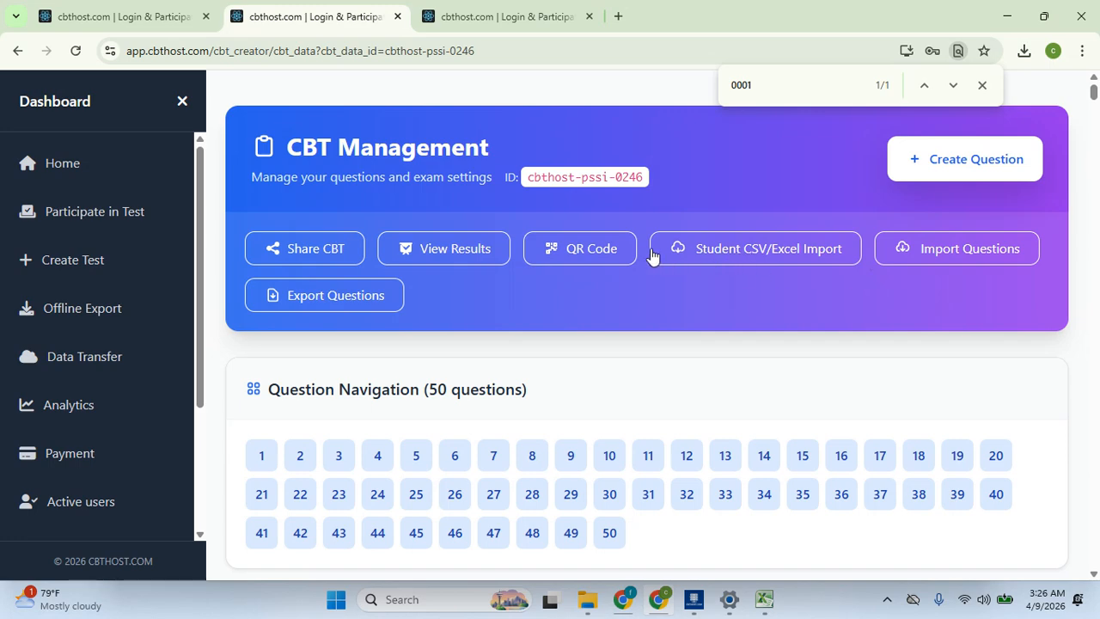
{"action": "left_click", "coordinate": [606, 255]}
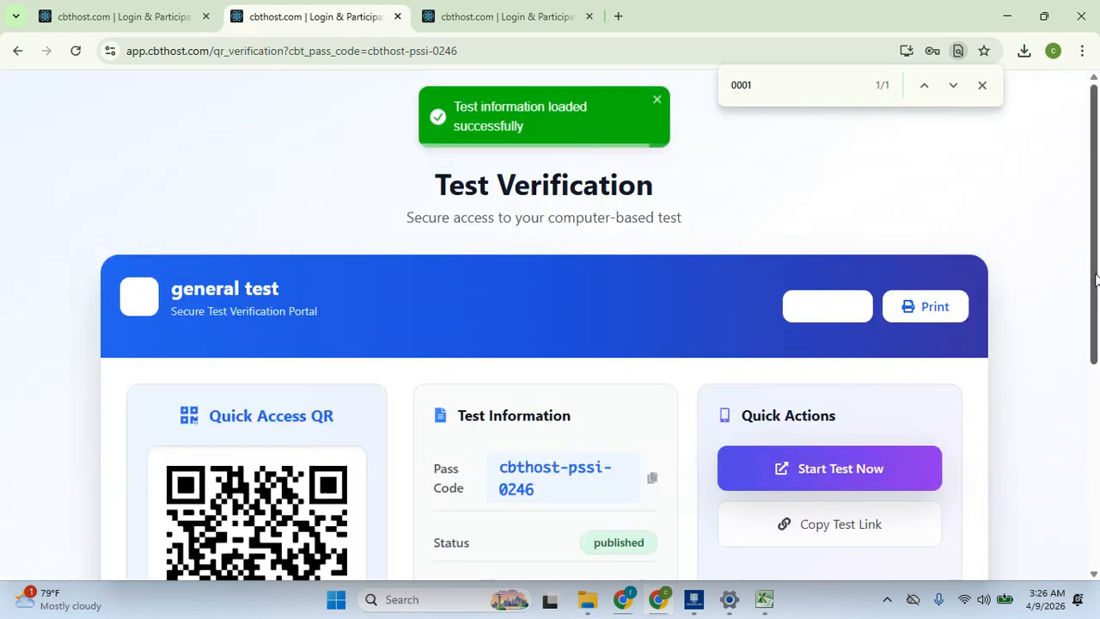
{"action": "left_click_drag", "start_coordinate": [1097, 177], "coordinate": [1095, 281]}
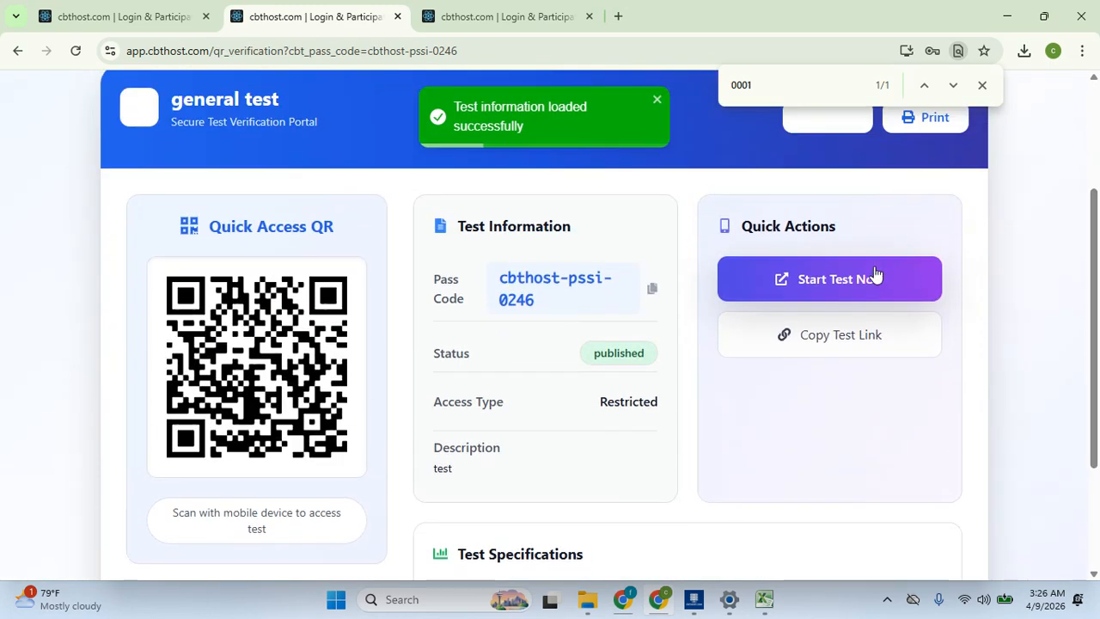
{"action": "left_click", "coordinate": [846, 275]}
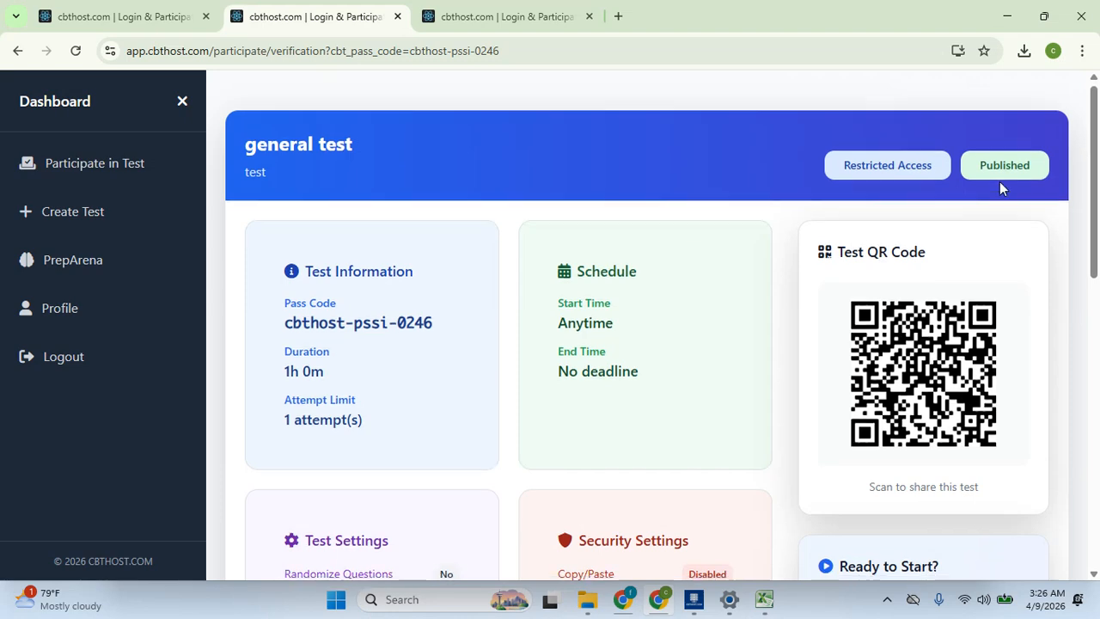
Paste the copied student test ID into the Test ID field and start the test
{"action": "scroll", "coordinate": [1002, 184], "scroll_direction": "down", "scroll_amount": 3}
{"action": "left_click_drag", "start_coordinate": [1096, 212], "coordinate": [1087, 480]}
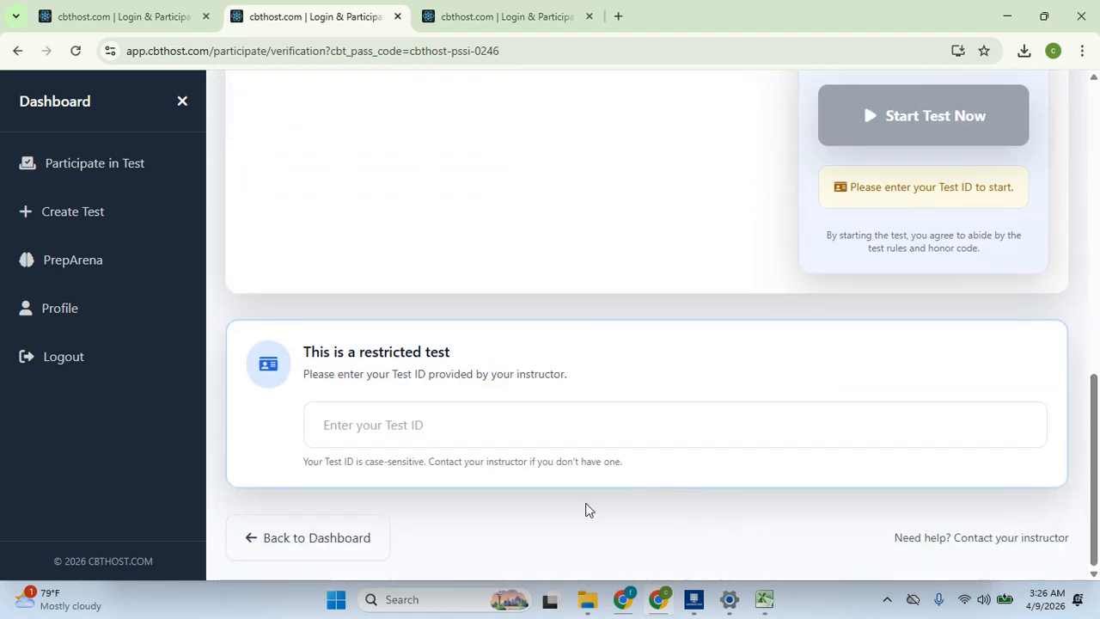
{"action": "left_click", "coordinate": [570, 428]}
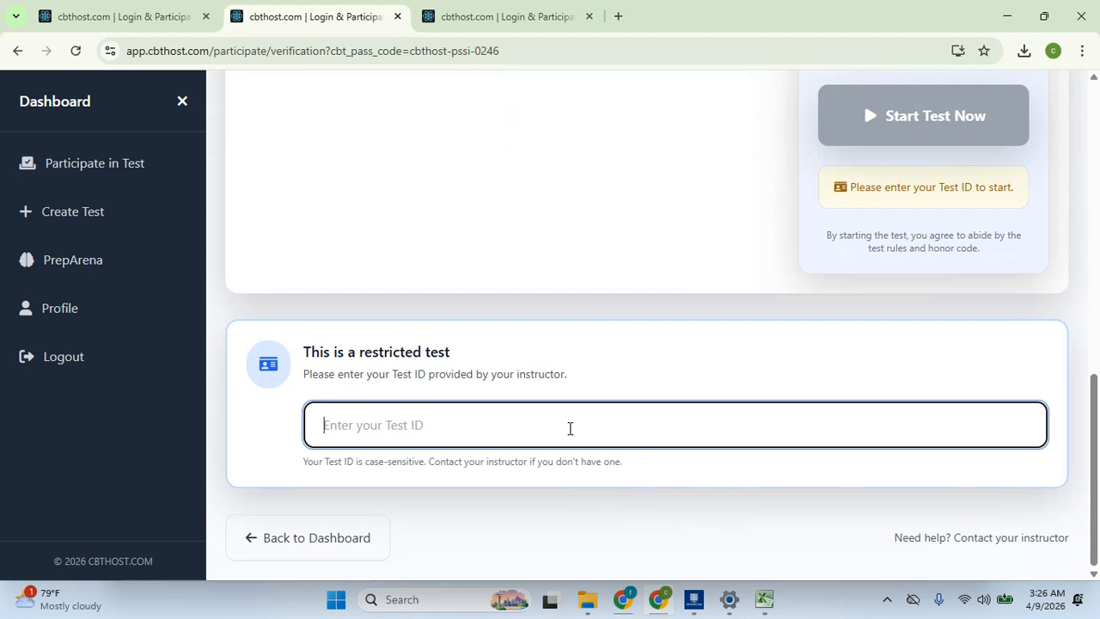
{"action": "key", "text": "ctrl+v"}
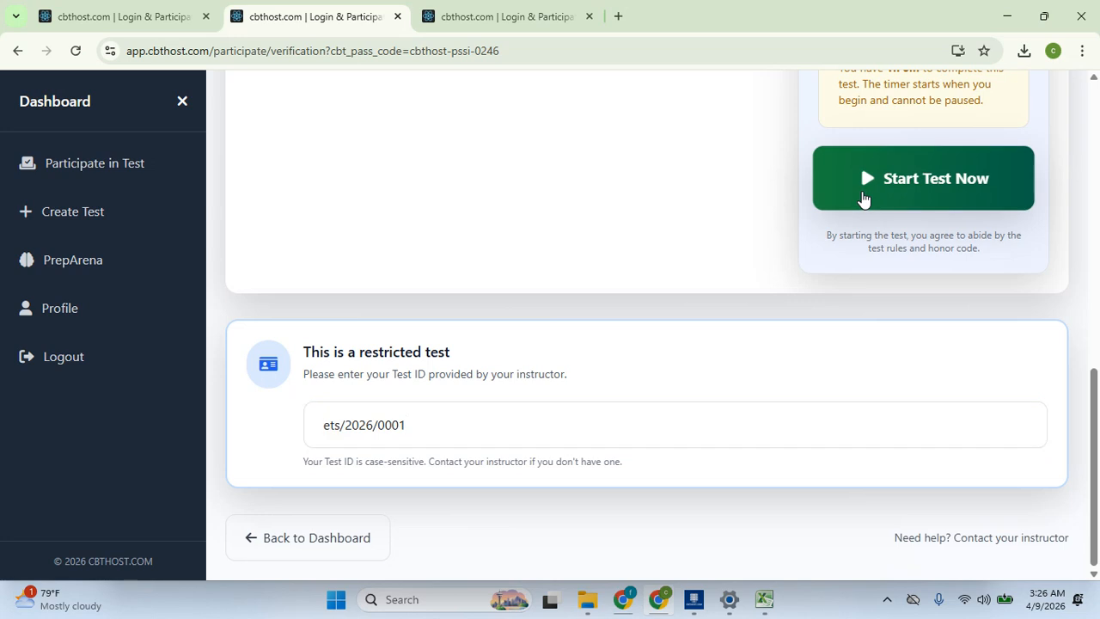
{"action": "left_click", "coordinate": [862, 196]}
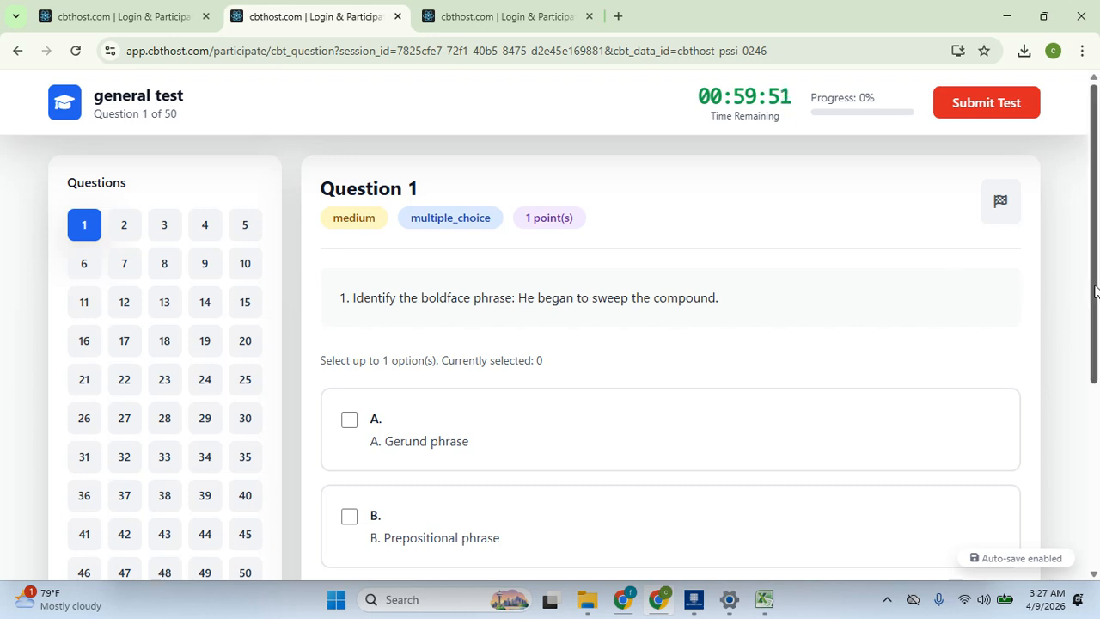
Answer questions 1 (Gerund phrase), 2 and 3 (Prepositional phrase), and 50 (Makes-up)
{"action": "left_click_drag", "start_coordinate": [1097, 273], "coordinate": [1071, 315]}
{"action": "left_click", "coordinate": [528, 350]}
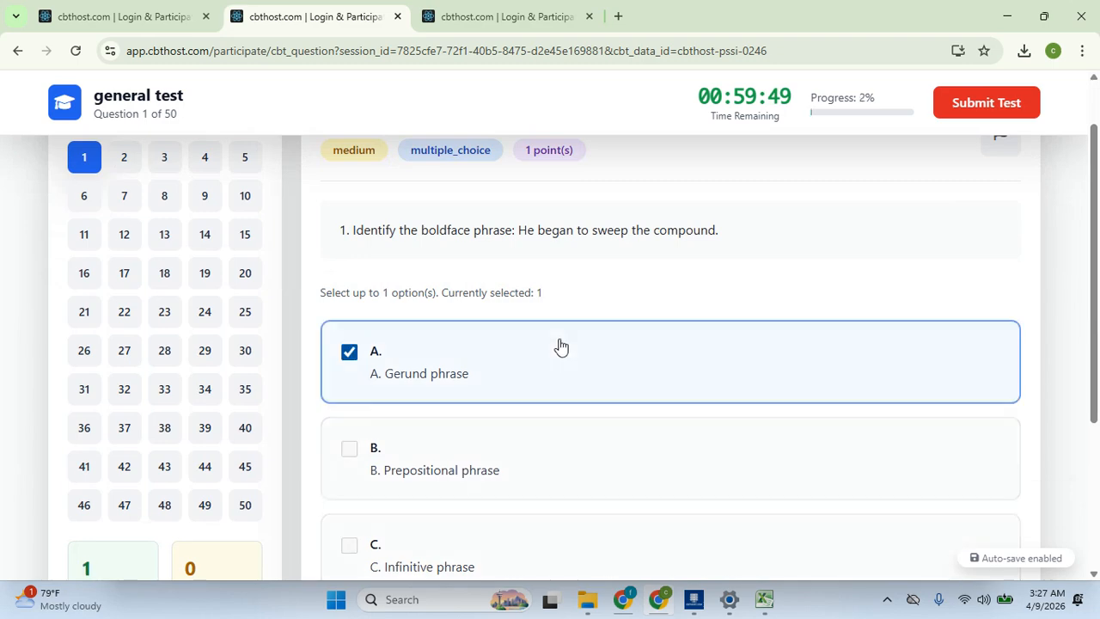
{"action": "left_click", "coordinate": [125, 159]}
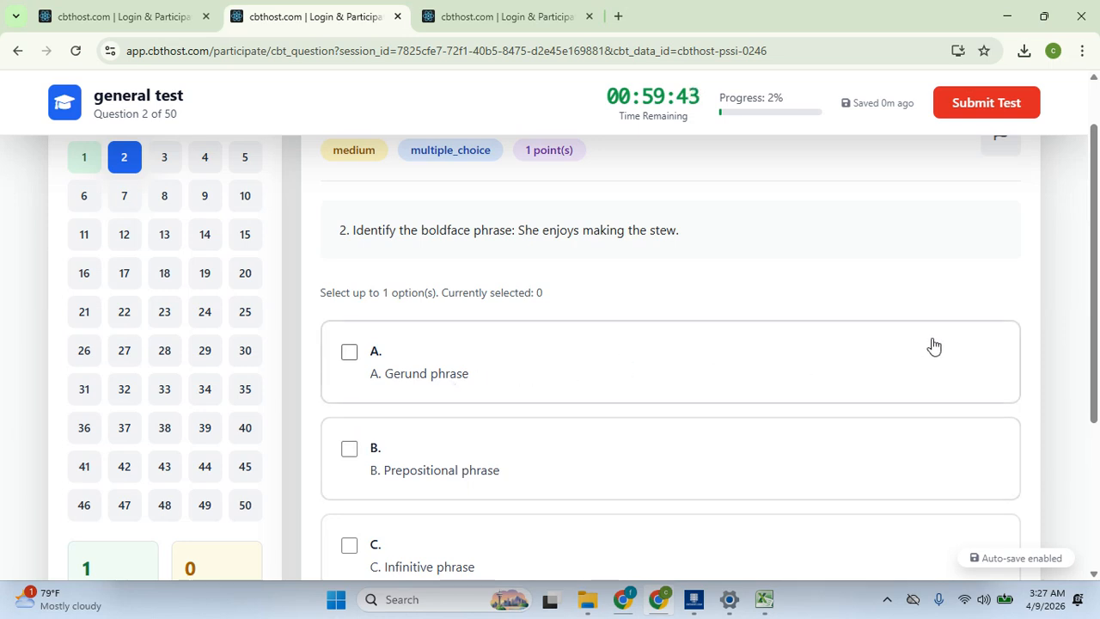
{"action": "left_click", "coordinate": [541, 470]}
{"action": "scroll", "coordinate": [815, 272], "scroll_direction": "up", "scroll_amount": 1}
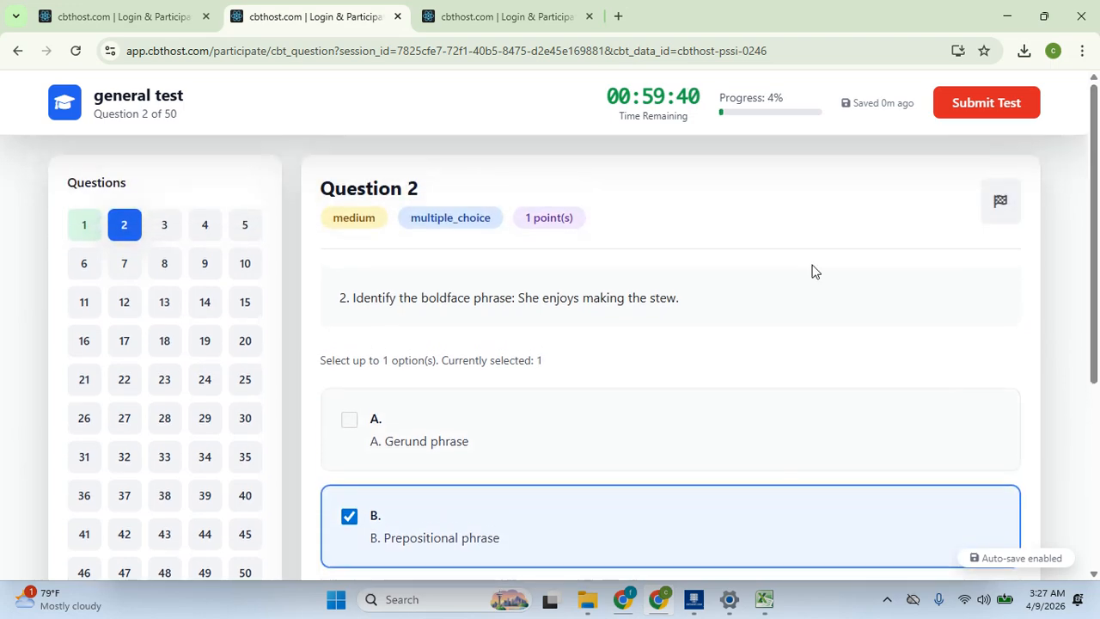
{"action": "left_click", "coordinate": [164, 227]}
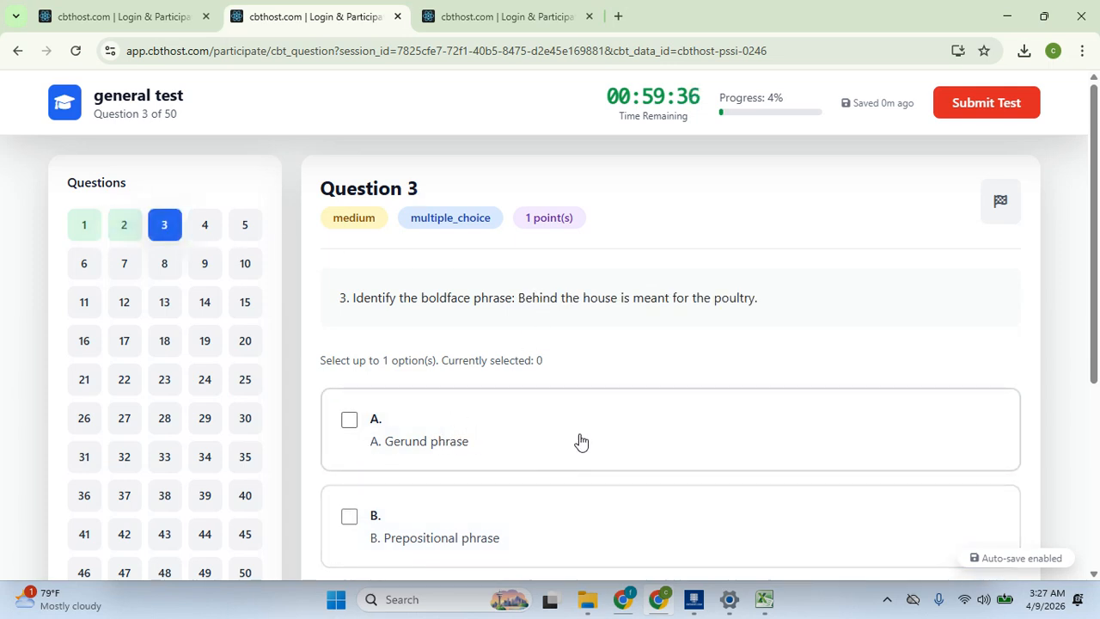
{"action": "left_click", "coordinate": [604, 544]}
{"action": "scroll", "coordinate": [1097, 446], "scroll_direction": "down", "scroll_amount": 2}
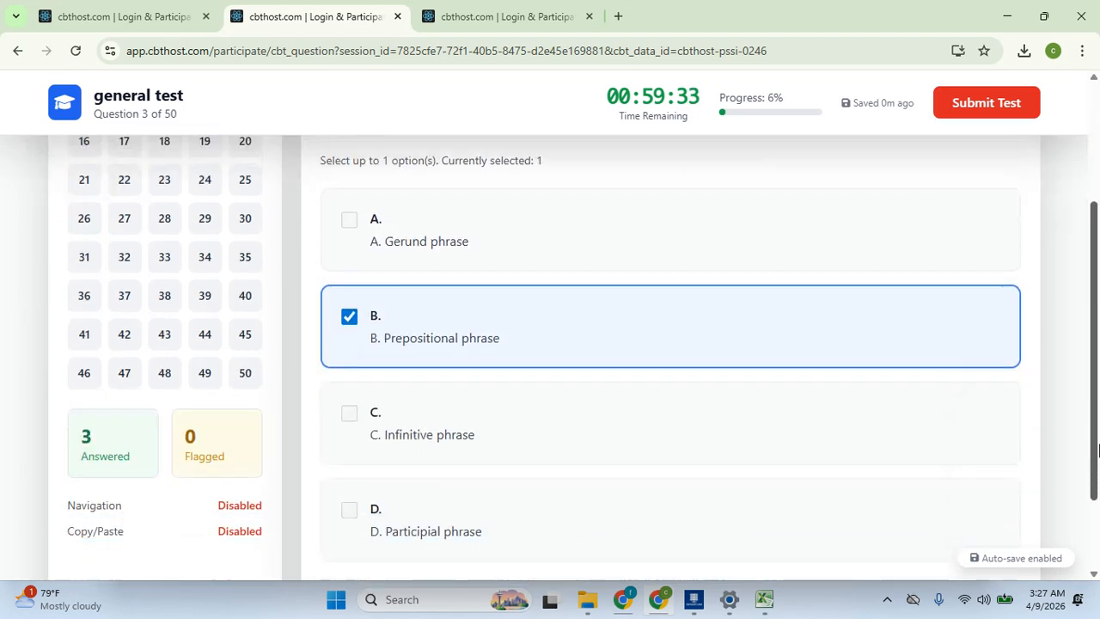
{"action": "scroll", "coordinate": [1097, 449], "scroll_direction": "up", "scroll_amount": 1}
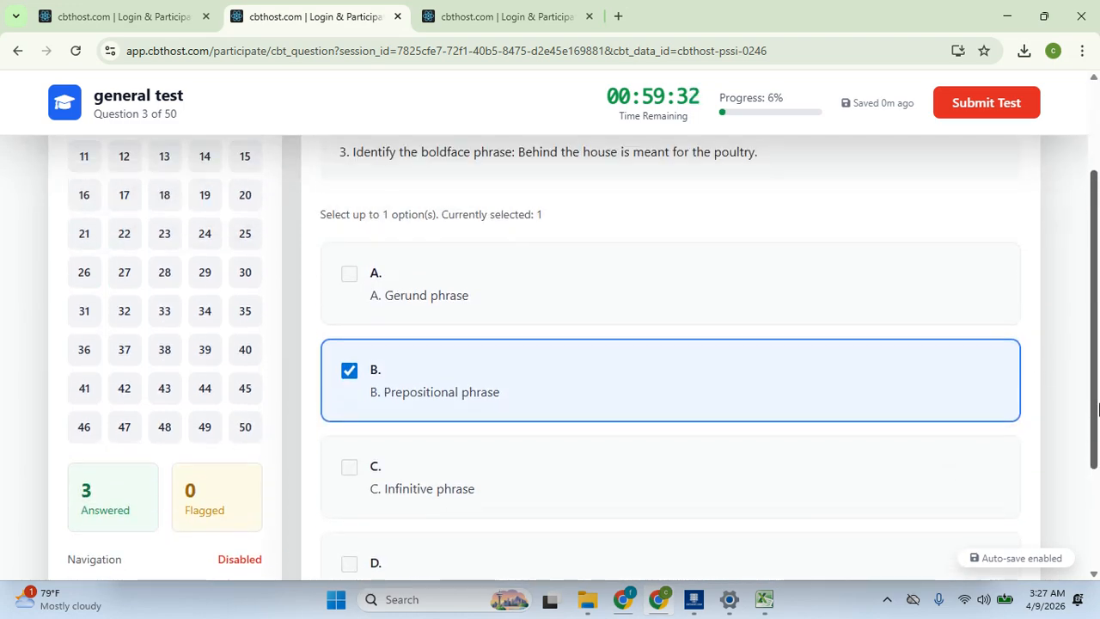
{"action": "left_click", "coordinate": [257, 432]}
{"action": "left_click", "coordinate": [640, 402]}
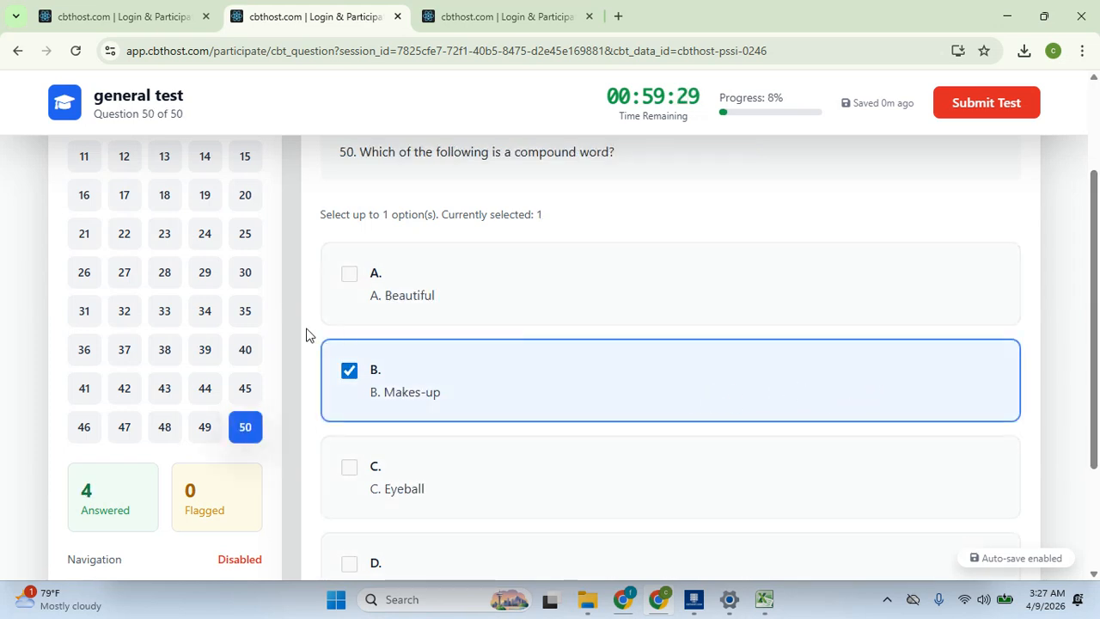
Answer question 33 with hoe and question 34 with kee
{"action": "left_click", "coordinate": [152, 314]}
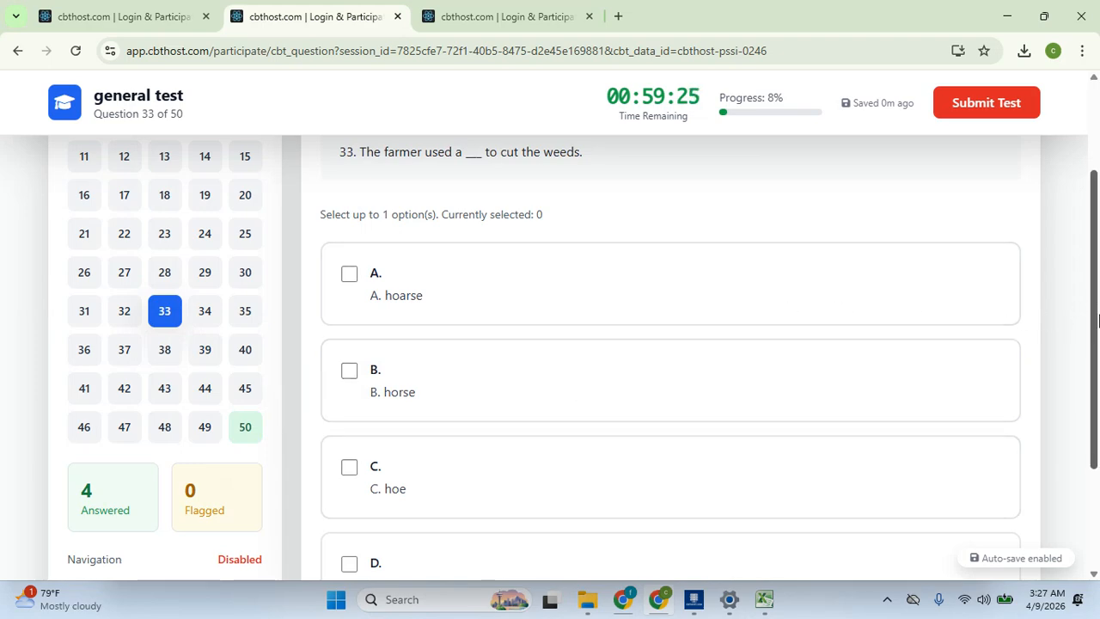
{"action": "scroll", "coordinate": [1098, 320], "scroll_direction": "down", "scroll_amount": 1}
{"action": "scroll", "coordinate": [1098, 321], "scroll_direction": "up", "scroll_amount": 1}
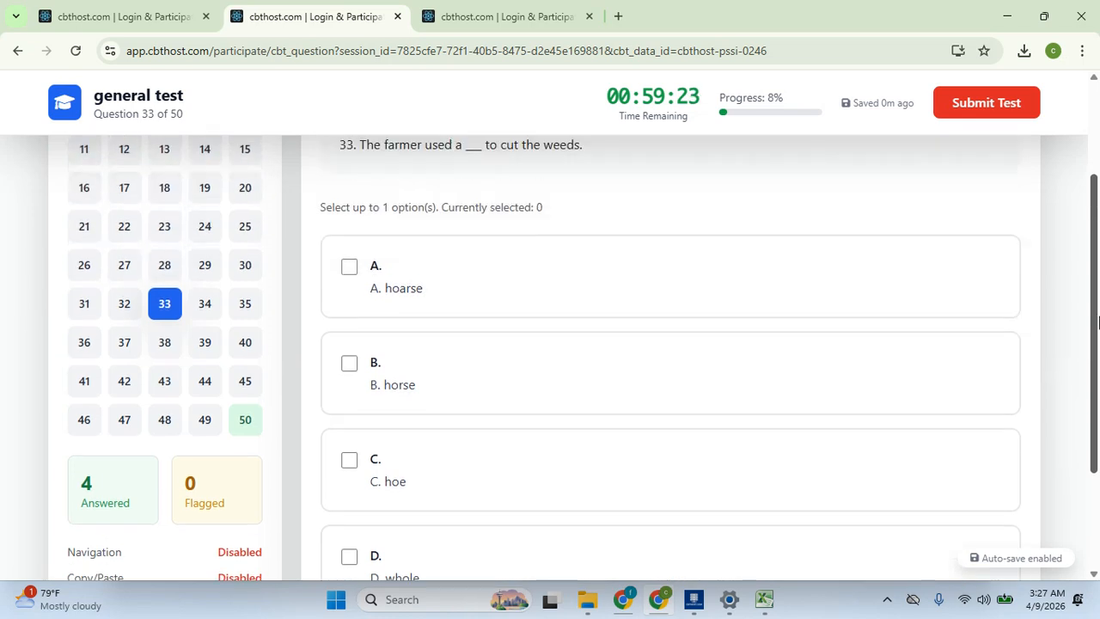
{"action": "left_click_drag", "start_coordinate": [1098, 321], "coordinate": [1098, 350]}
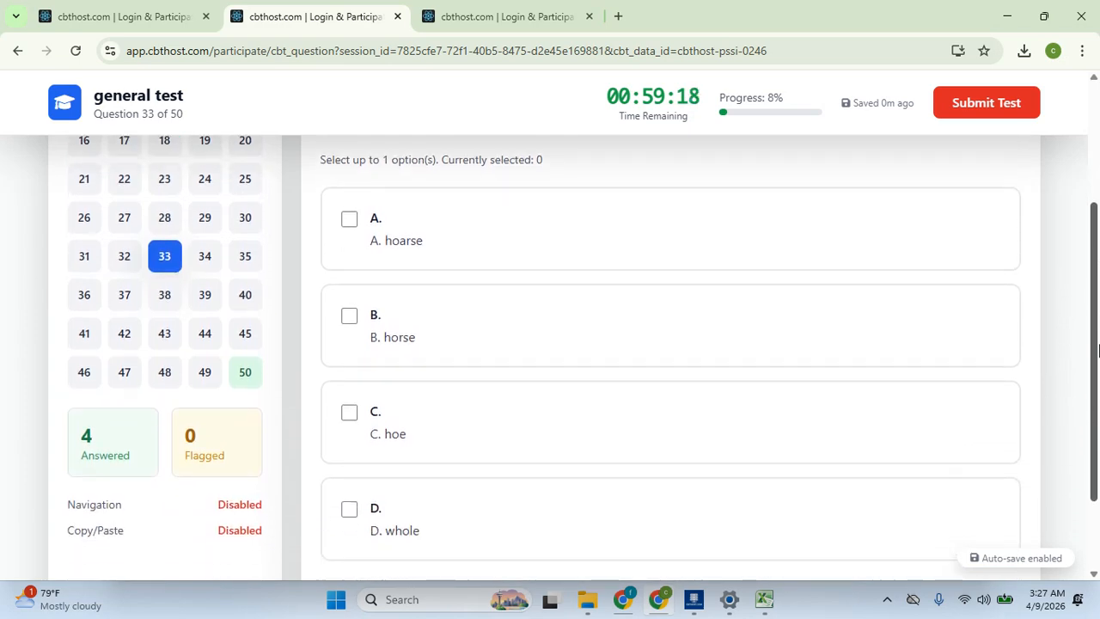
{"action": "left_click", "coordinate": [482, 407]}
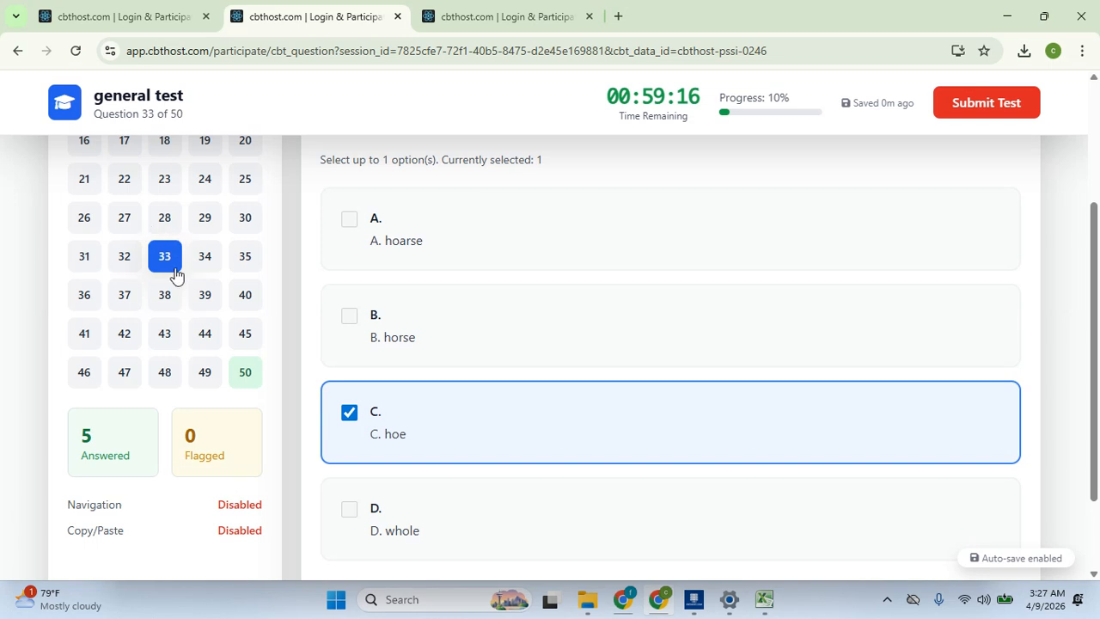
{"action": "left_click", "coordinate": [202, 257]}
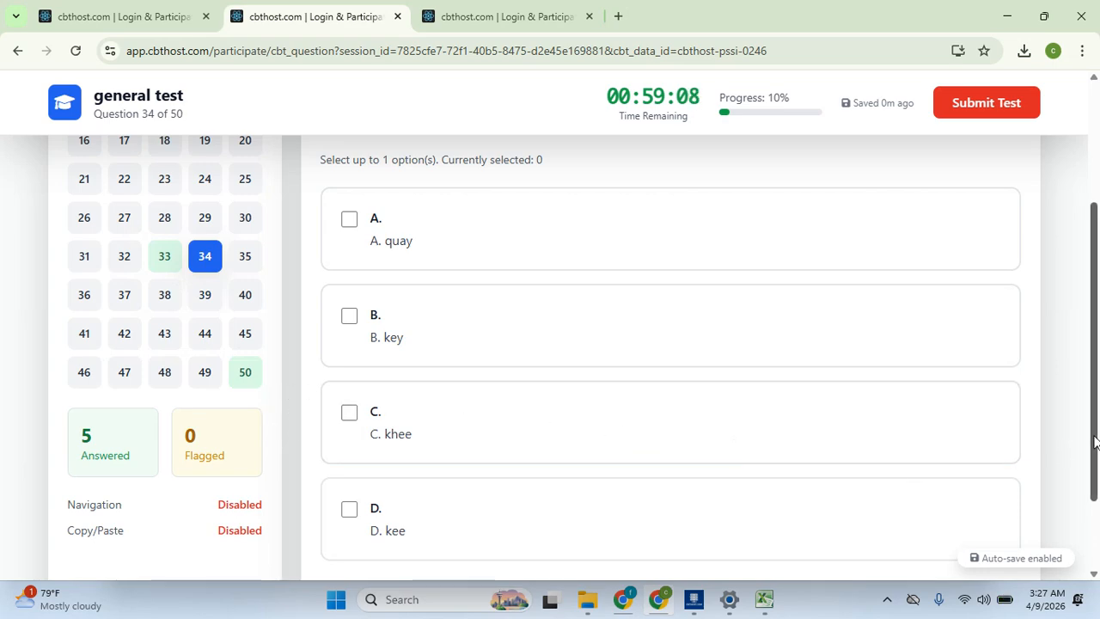
{"action": "mouse_move", "coordinate": [1094, 440]}
{"action": "left_mouse_down"}
{"action": "mouse_move", "coordinate": [1096, 325]}
{"action": "mouse_move", "coordinate": [1098, 455]}
{"action": "left_mouse_up"}
{"action": "left_click", "coordinate": [455, 517]}
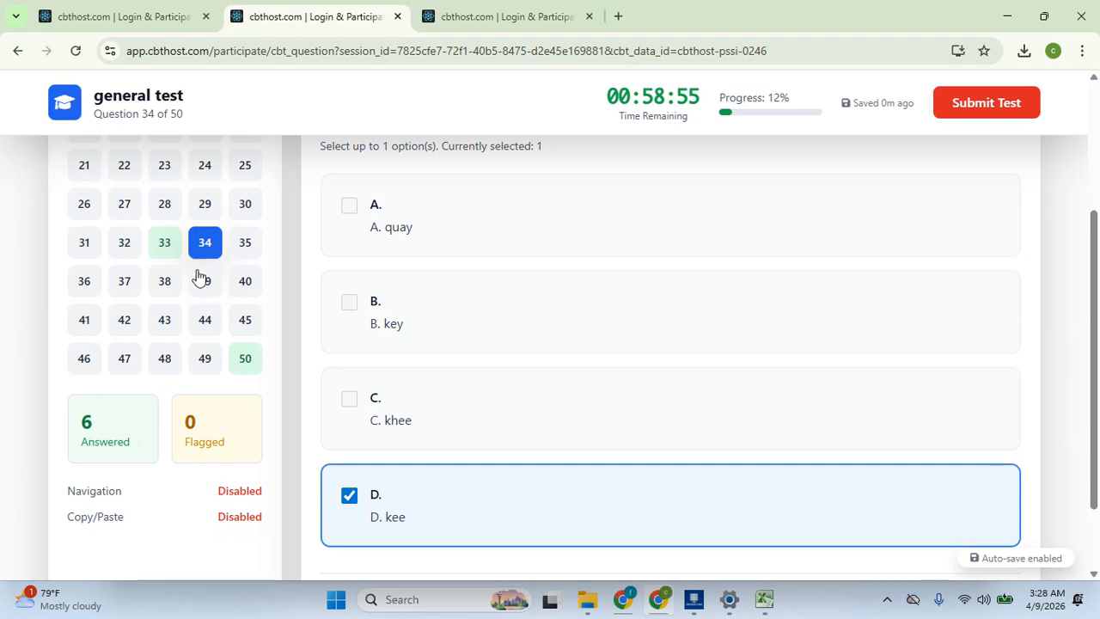
Jump to question 39 and scroll to its question text
{"action": "left_click", "coordinate": [203, 284]}
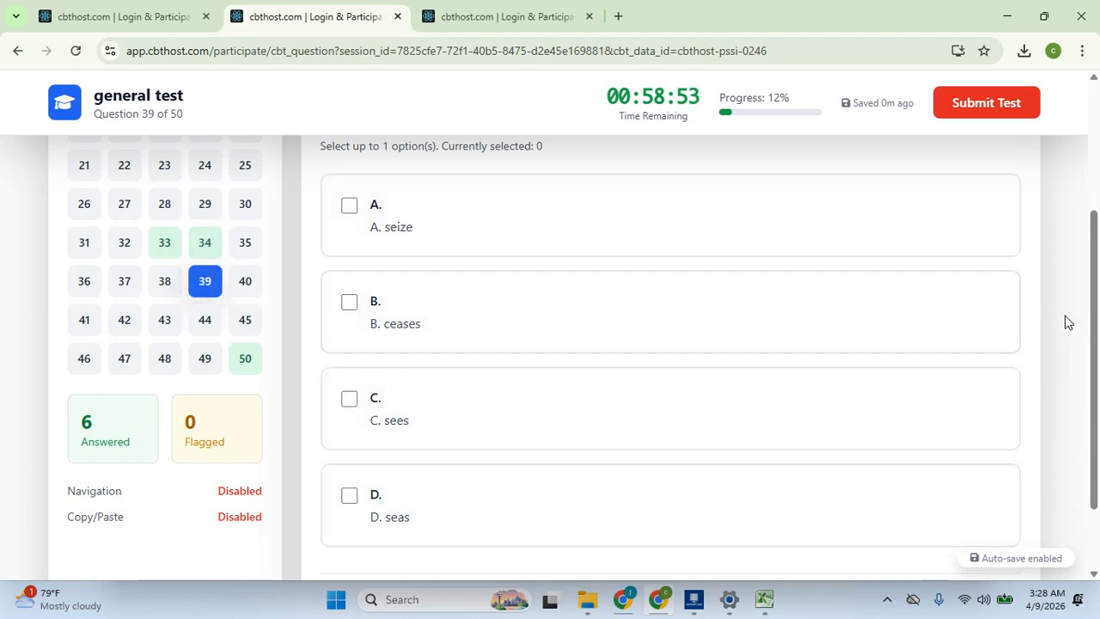
{"action": "left_click_drag", "start_coordinate": [1096, 318], "coordinate": [1096, 254]}
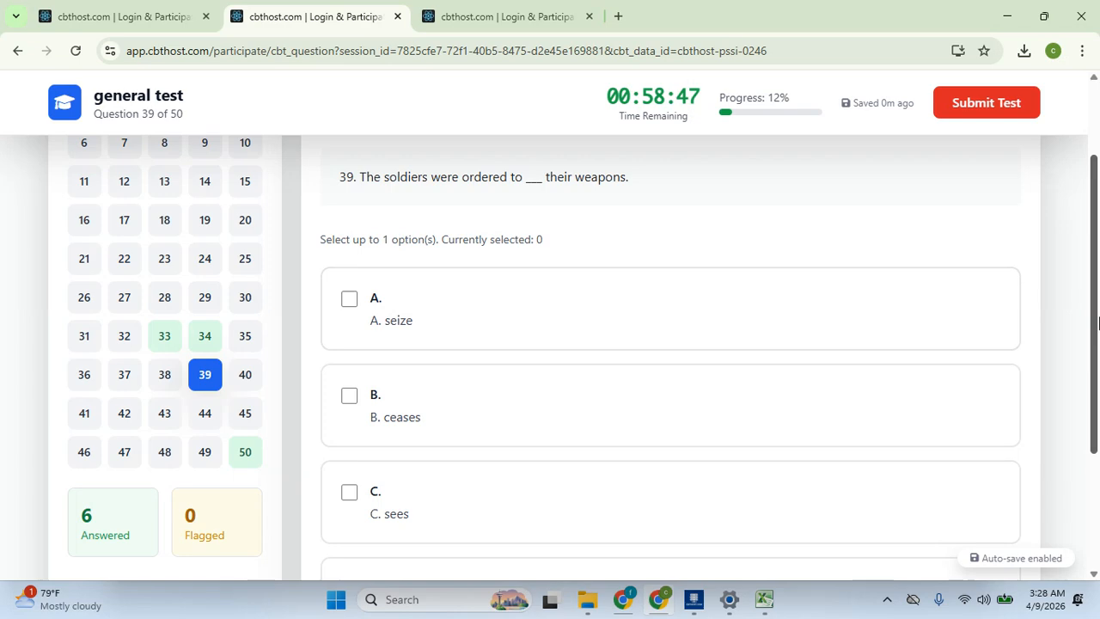
{"action": "mouse_move", "coordinate": [1093, 312]}
{"action": "left_mouse_down"}
{"action": "mouse_move", "coordinate": [1094, 358]}
{"action": "mouse_move", "coordinate": [1095, 289]}
{"action": "mouse_move", "coordinate": [1096, 303]}
{"action": "left_mouse_up"}
Answer question 39 with seize, 38 with tie, 37 with breech and 29 with cite
{"action": "left_click", "coordinate": [455, 321]}
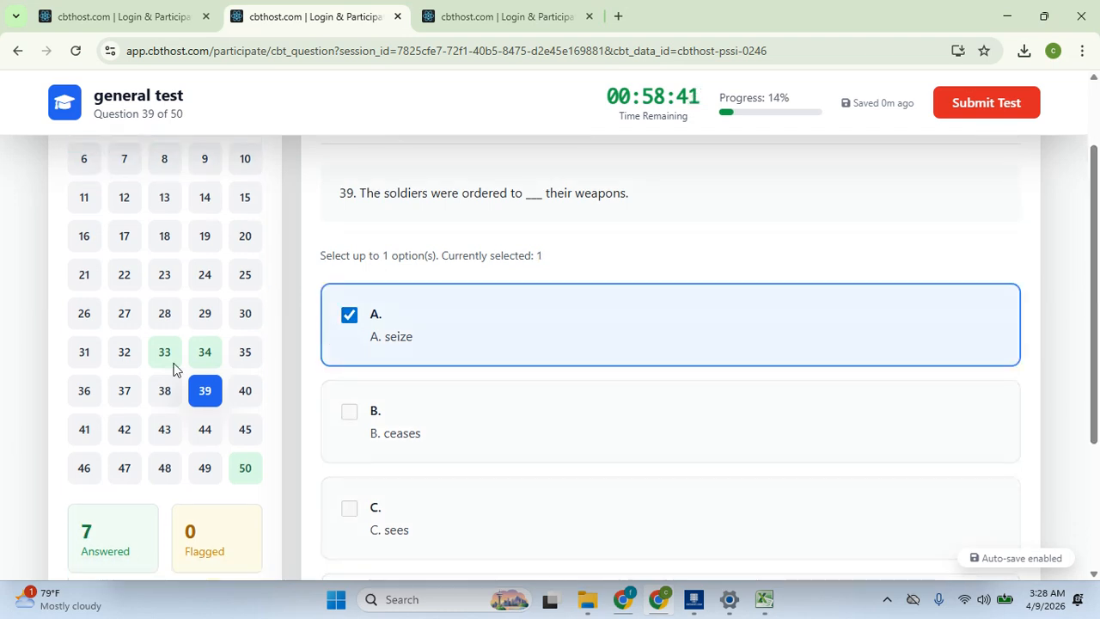
{"action": "left_click", "coordinate": [166, 389]}
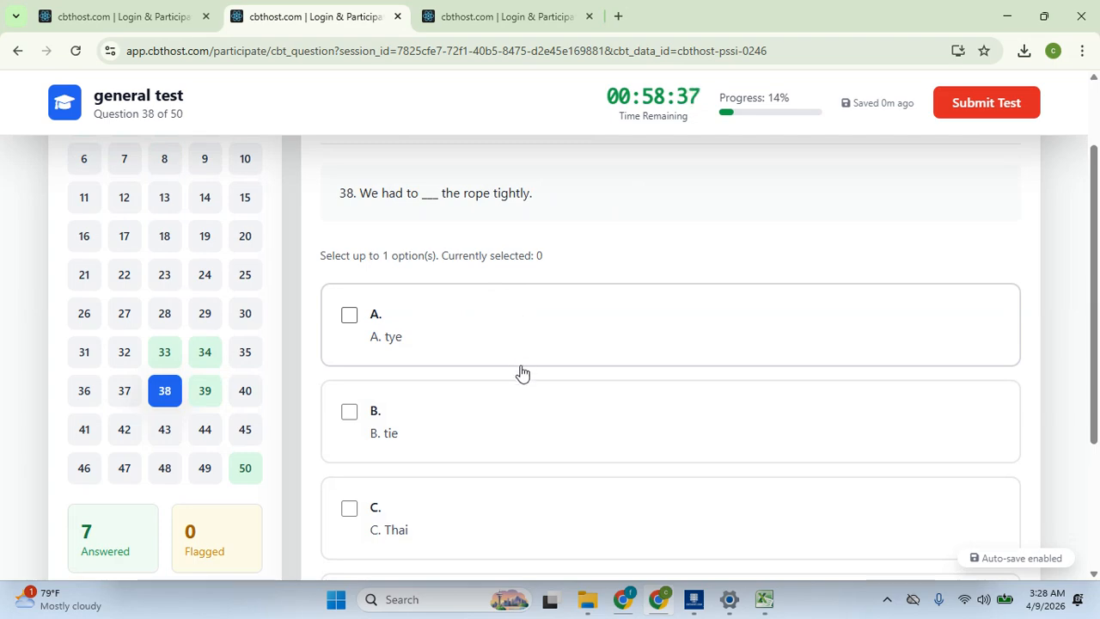
{"action": "left_click", "coordinate": [511, 416]}
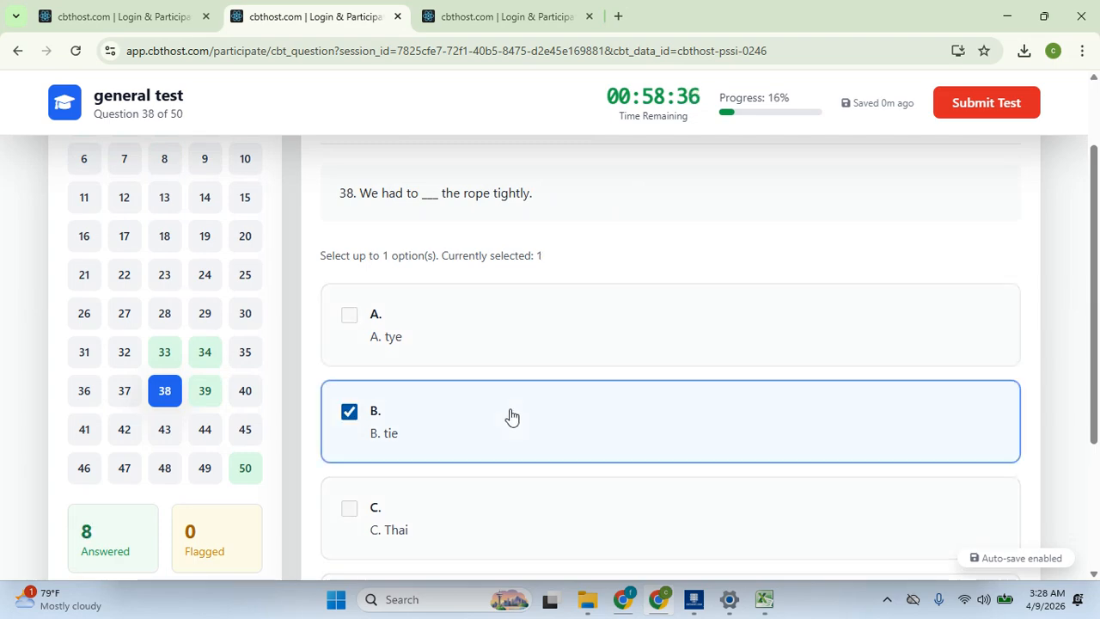
{"action": "left_click", "coordinate": [127, 389]}
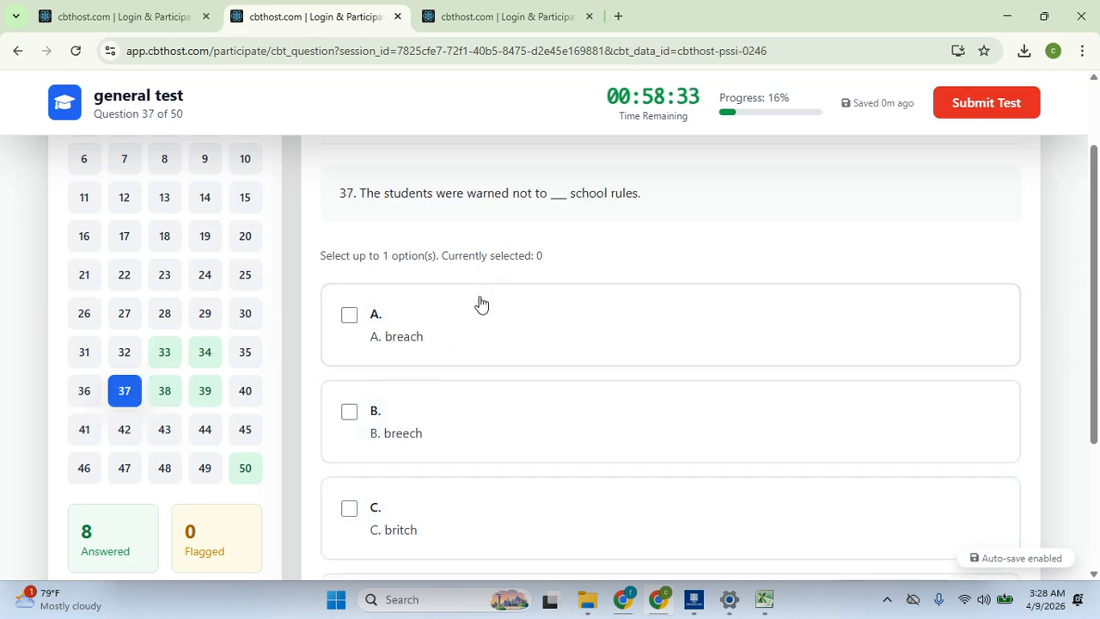
{"action": "left_click", "coordinate": [411, 452]}
{"action": "left_click", "coordinate": [209, 314]}
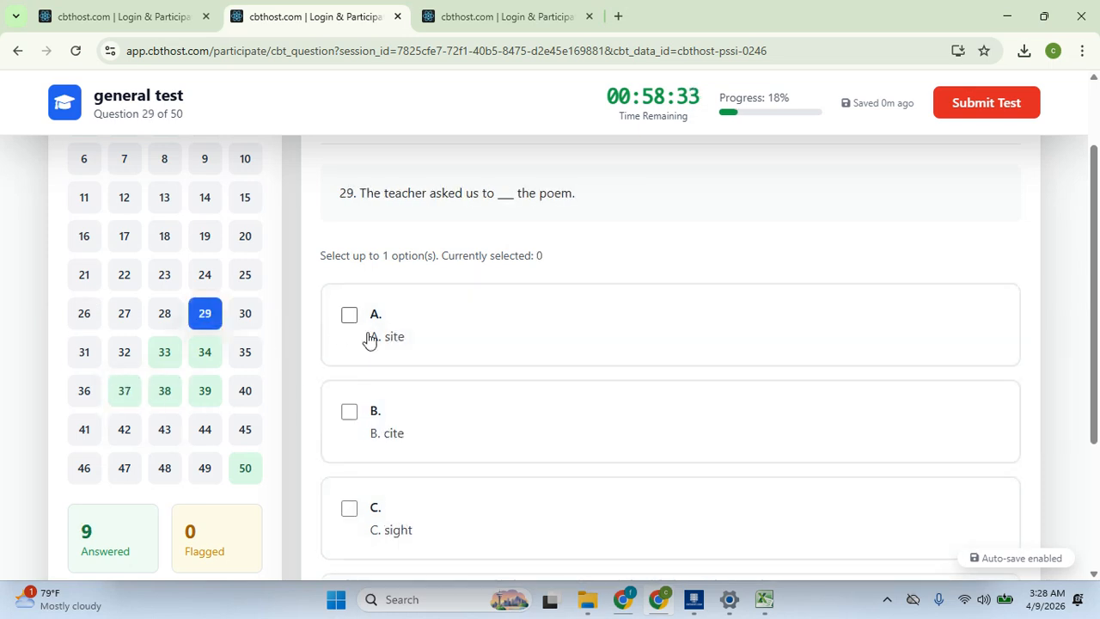
{"action": "left_click", "coordinate": [458, 451]}
Go to question 25, then submit the test and confirm despite unanswered questions
{"action": "left_click", "coordinate": [247, 277]}
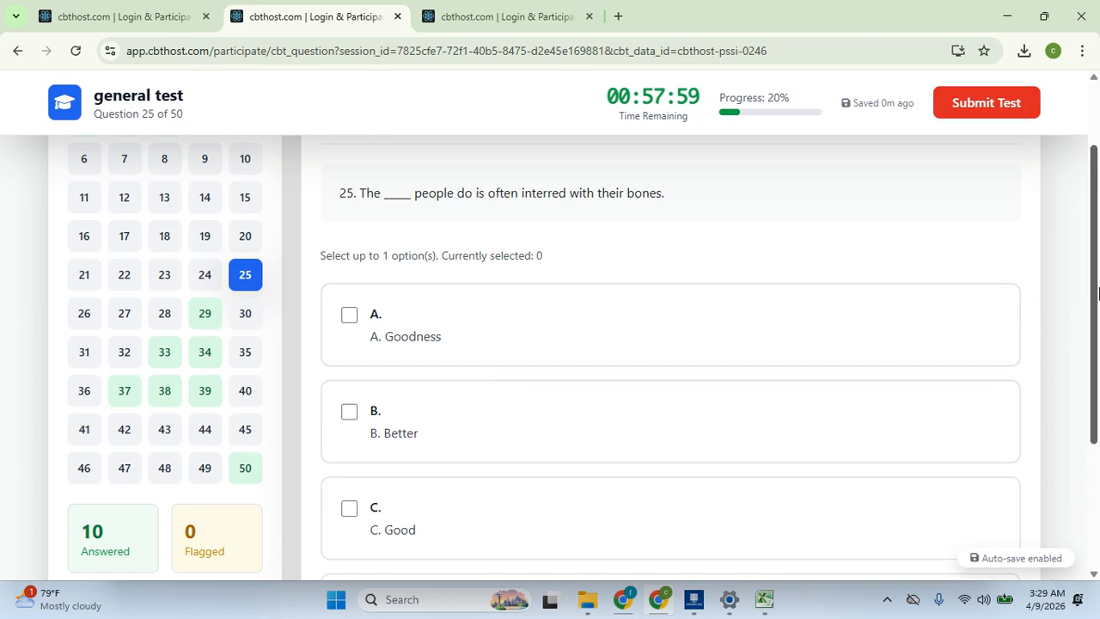
{"action": "left_click_drag", "start_coordinate": [1096, 292], "coordinate": [1093, 260]}
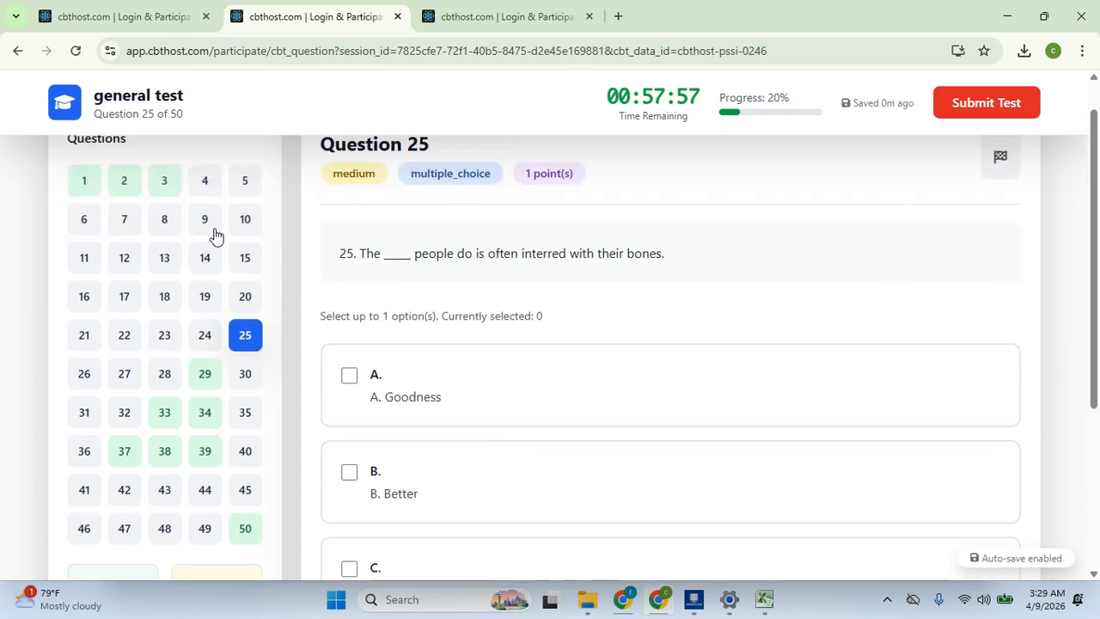
{"action": "left_click", "coordinate": [978, 105]}
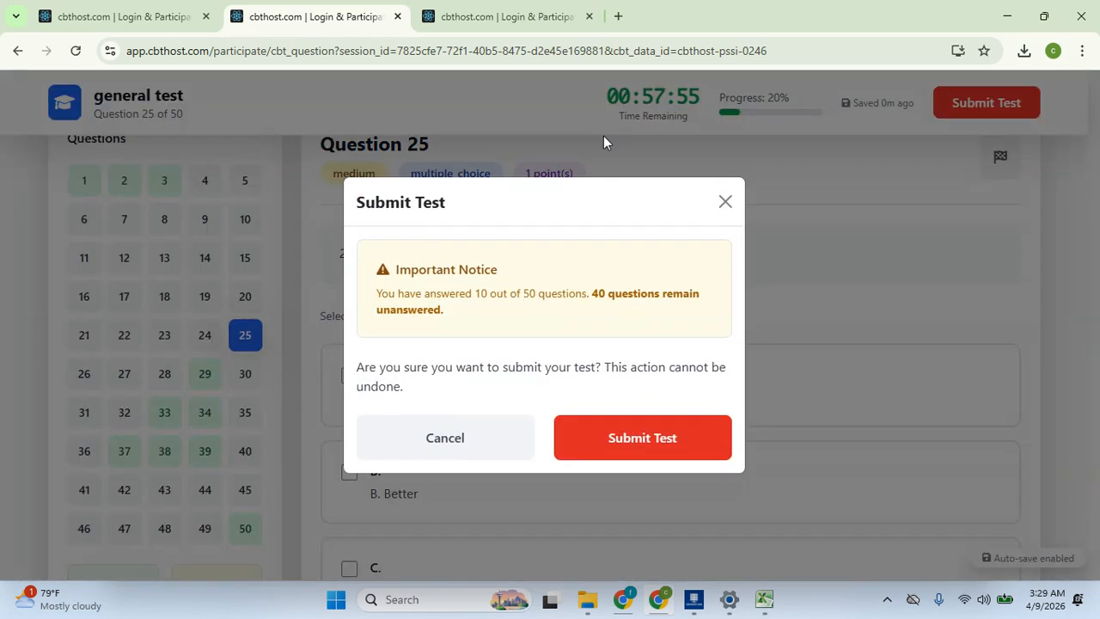
{"action": "left_click", "coordinate": [650, 426]}
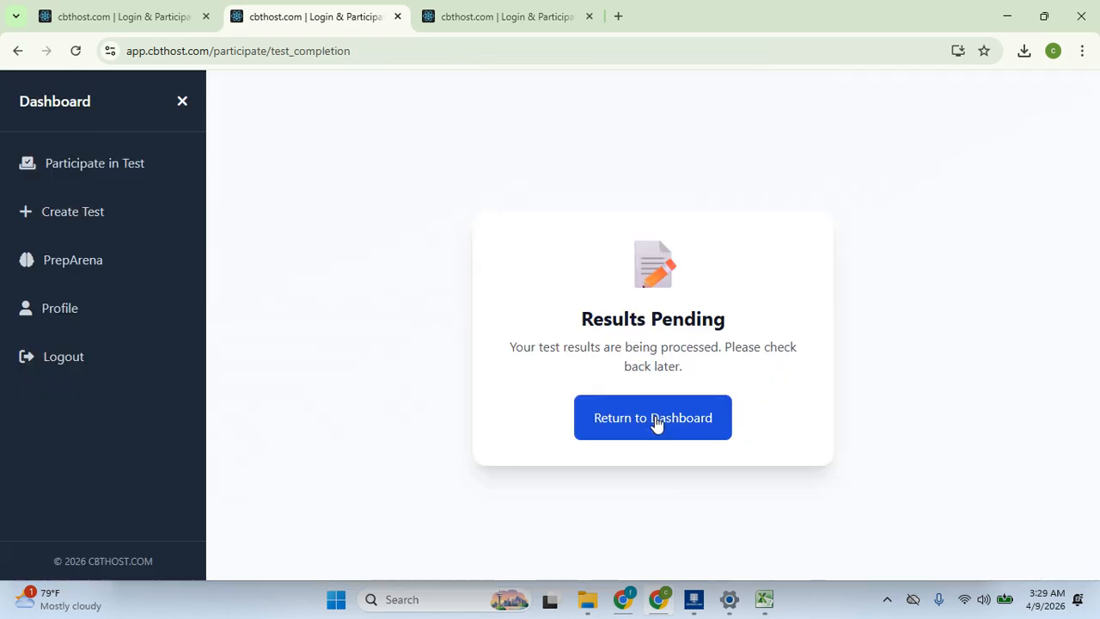
From the student's dashboard, review the general test result details: 5.0 pts, 10%, Passed
{"action": "left_click", "coordinate": [656, 418]}
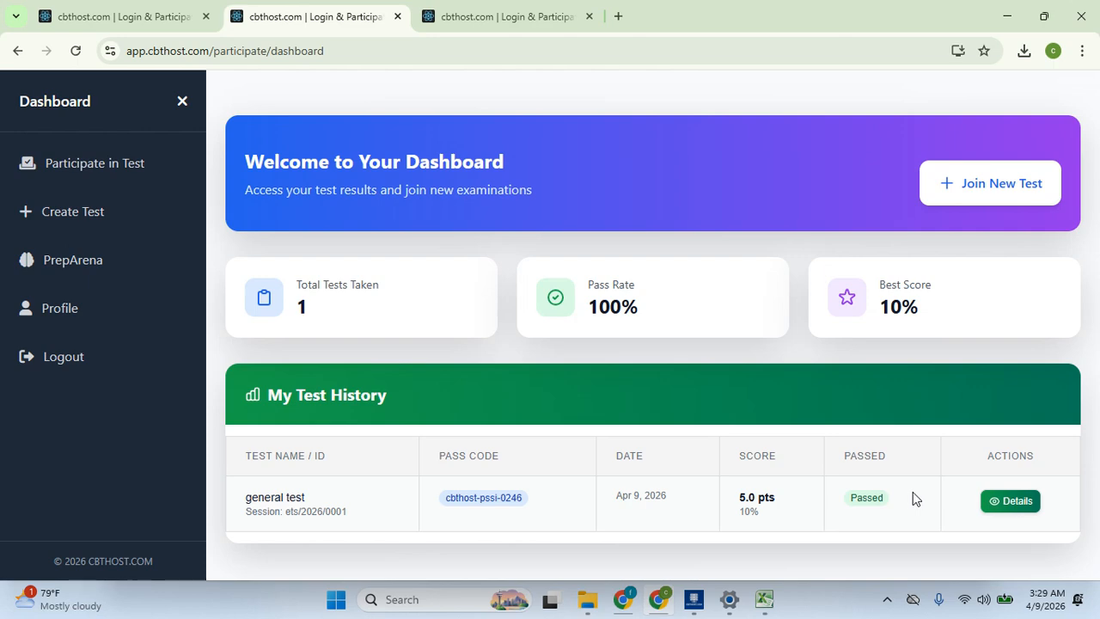
{"action": "left_click", "coordinate": [1013, 500]}
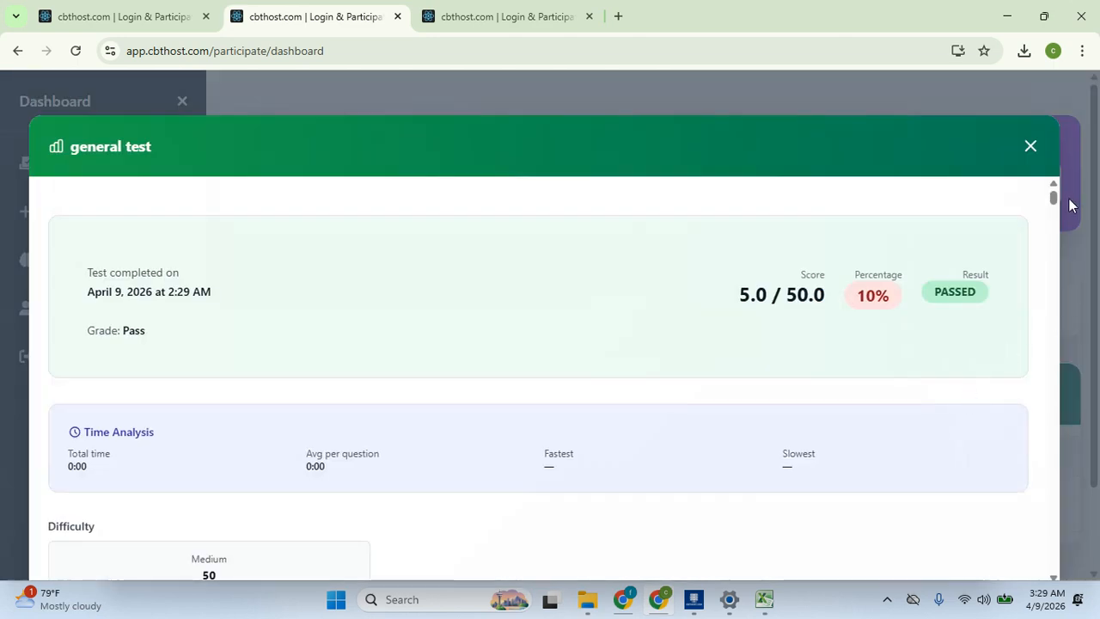
{"action": "mouse_move", "coordinate": [1052, 198]}
{"action": "left_mouse_down"}
{"action": "mouse_move", "coordinate": [1058, 593]}
{"action": "mouse_move", "coordinate": [1032, 159]}
{"action": "mouse_move", "coordinate": [1046, 519]}
{"action": "mouse_move", "coordinate": [1049, 195]}
{"action": "left_mouse_up"}
{"action": "left_click_drag", "start_coordinate": [1050, 195], "coordinate": [1050, 565]}
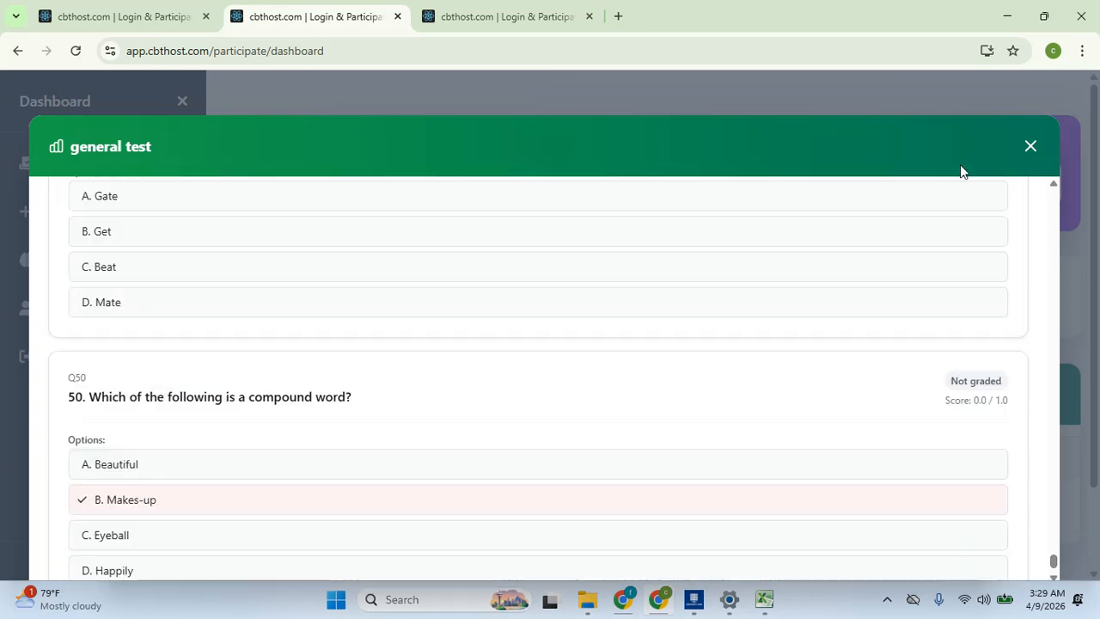
{"action": "left_click", "coordinate": [1029, 147]}
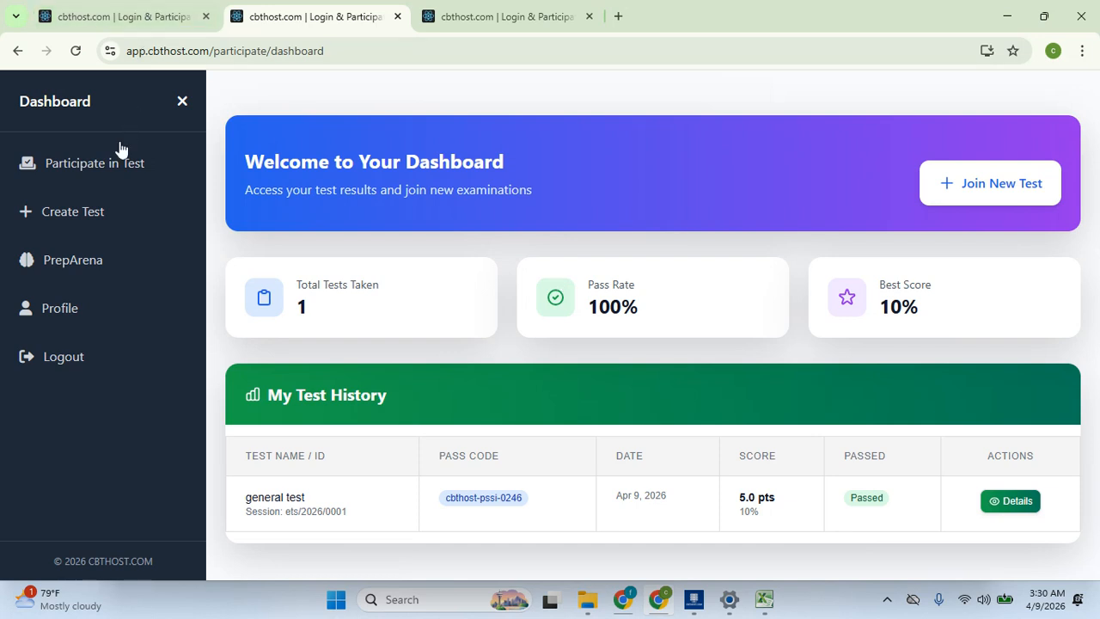
{"action": "left_click", "coordinate": [445, 7]}
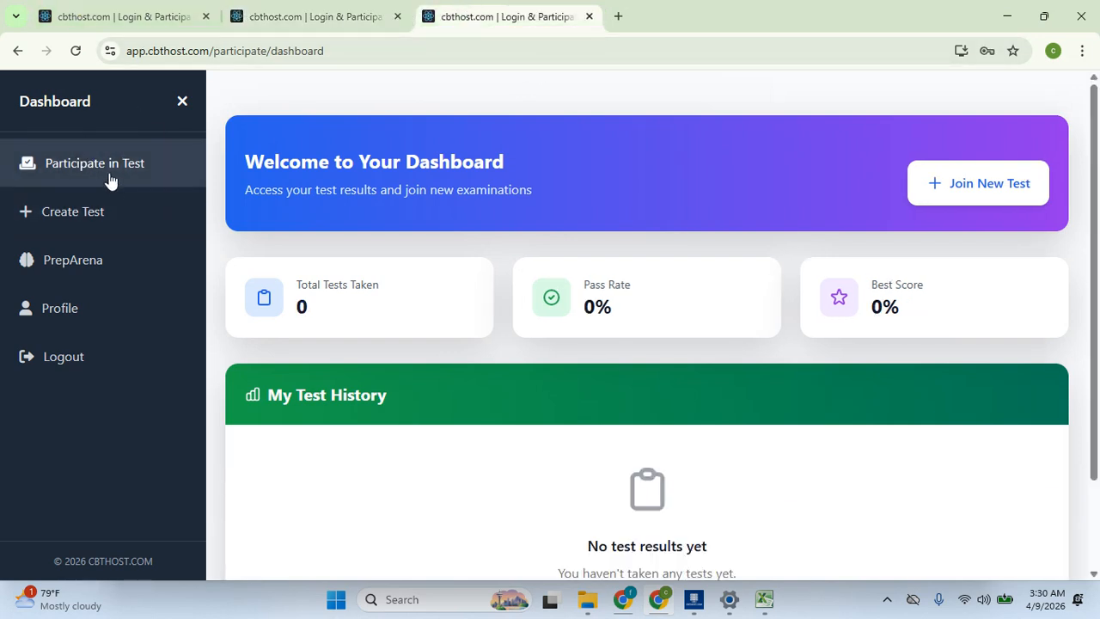
Open the general test's (cbthost-pssi-0246) management page from Your CBTs, listing its 50 questions
{"action": "left_click", "coordinate": [102, 212]}
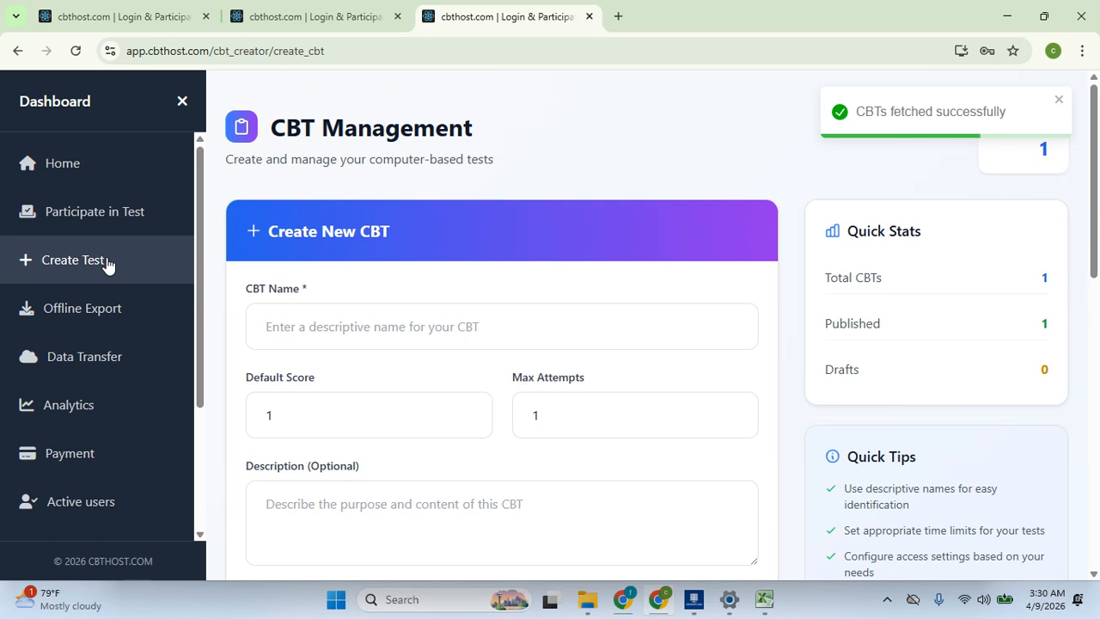
{"action": "left_click_drag", "start_coordinate": [1097, 206], "coordinate": [1097, 494]}
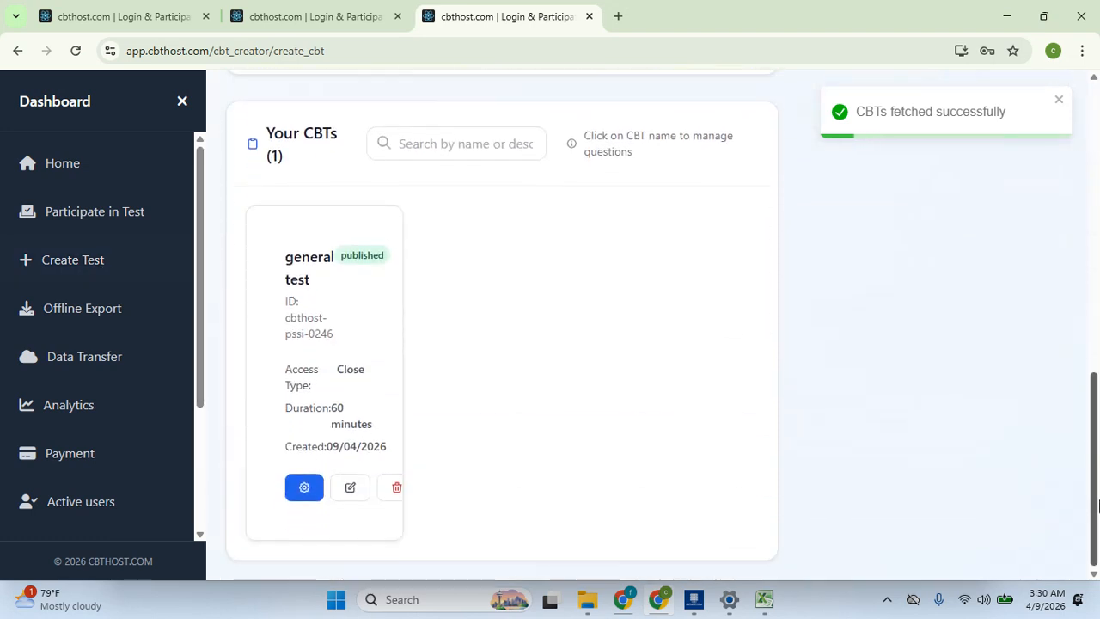
{"action": "left_click", "coordinate": [304, 493]}
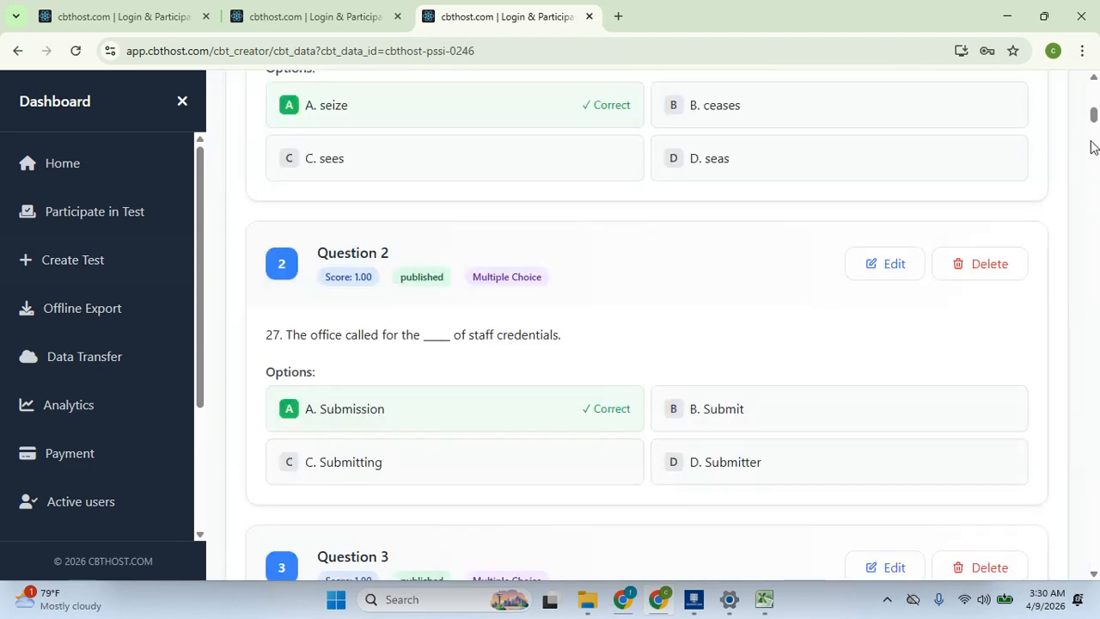
{"action": "left_click_drag", "start_coordinate": [1093, 113], "coordinate": [1094, 86]}
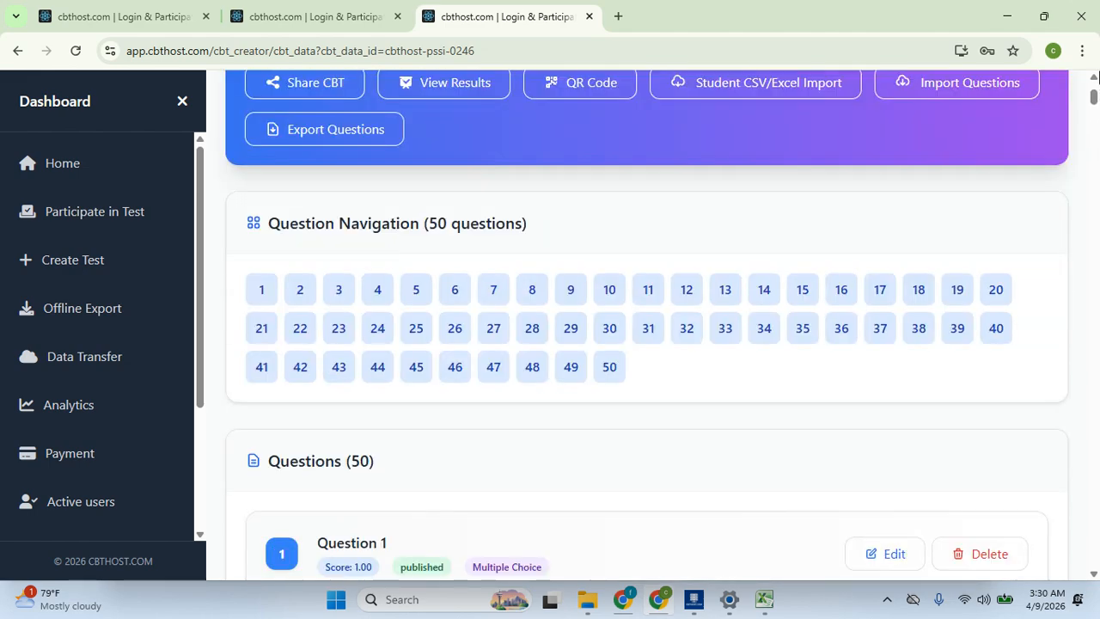
{"action": "scroll", "coordinate": [1094, 96], "scroll_direction": "up", "scroll_amount": 2}
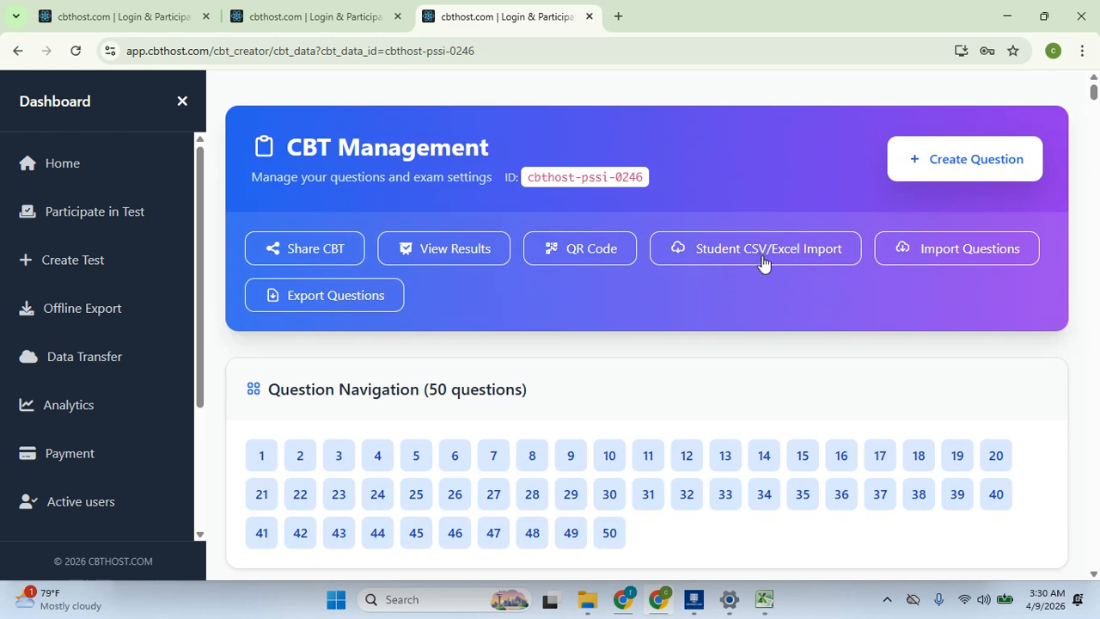
Open the general test's results in a new tab and inspect the student's result details
{"action": "left_click", "coordinate": [448, 250]}
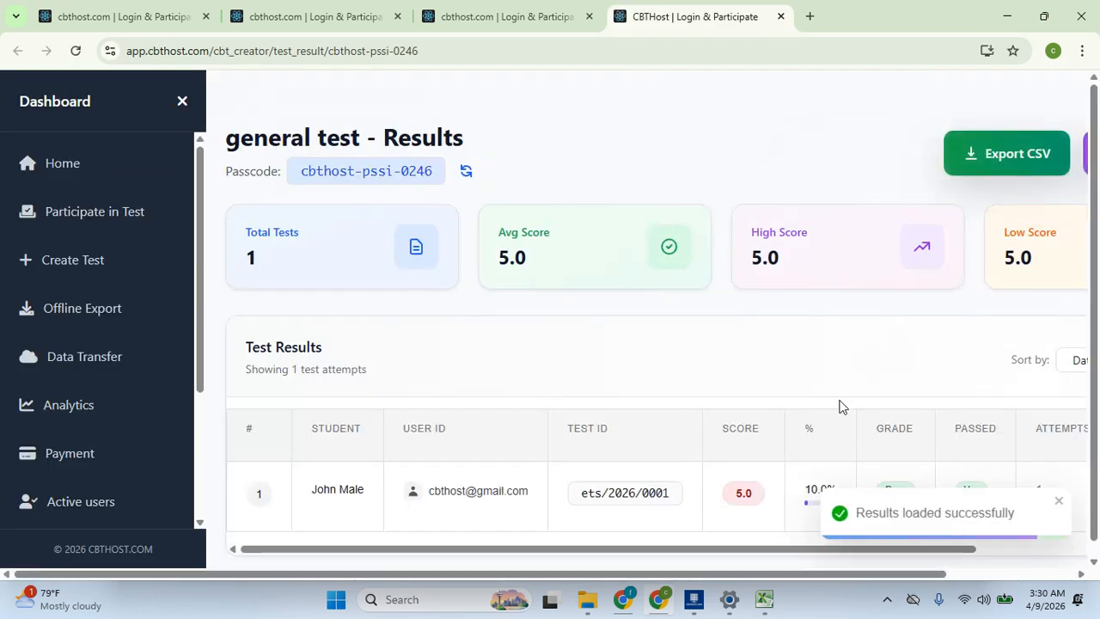
{"action": "left_click_drag", "start_coordinate": [751, 550], "coordinate": [1000, 556]}
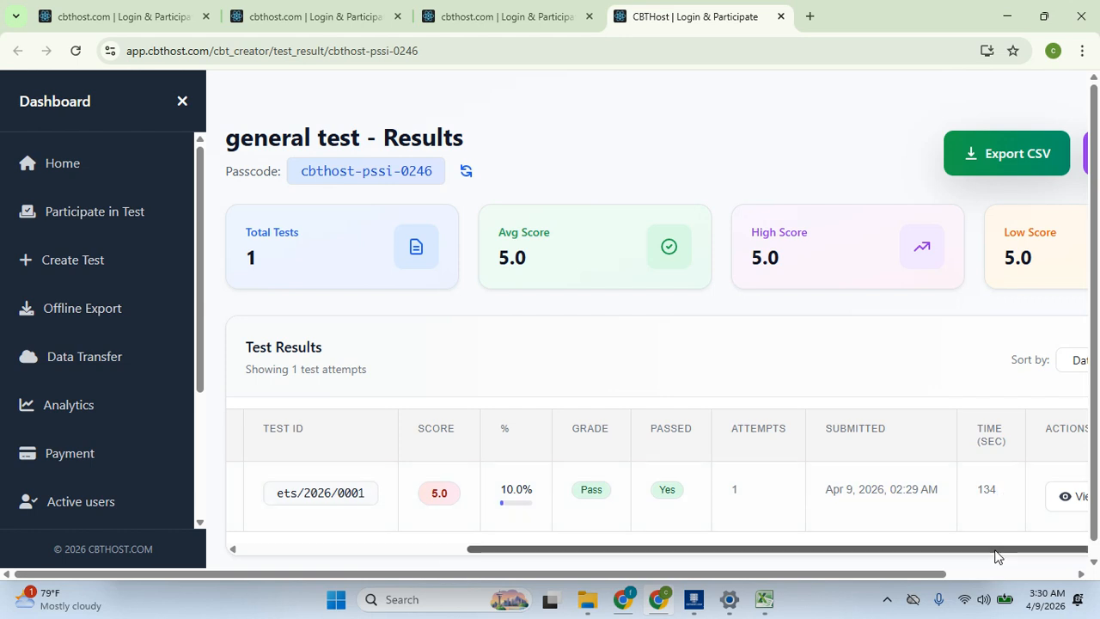
{"action": "left_click", "coordinate": [1058, 503]}
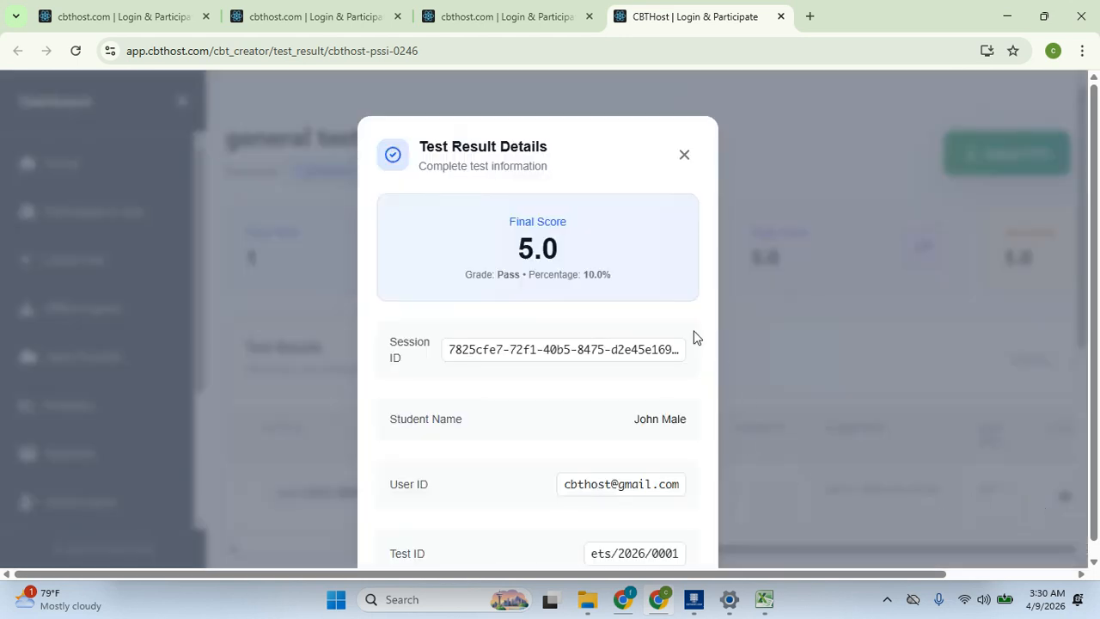
{"action": "scroll", "coordinate": [1098, 259], "scroll_direction": "down", "scroll_amount": 1}
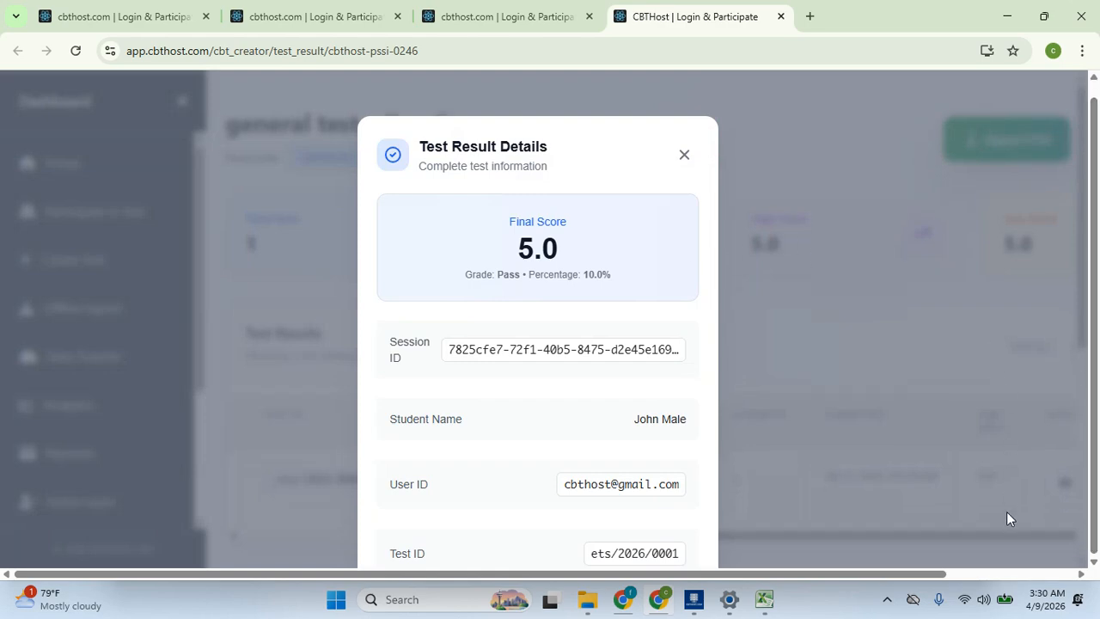
{"action": "left_click_drag", "start_coordinate": [927, 574], "coordinate": [958, 572]}
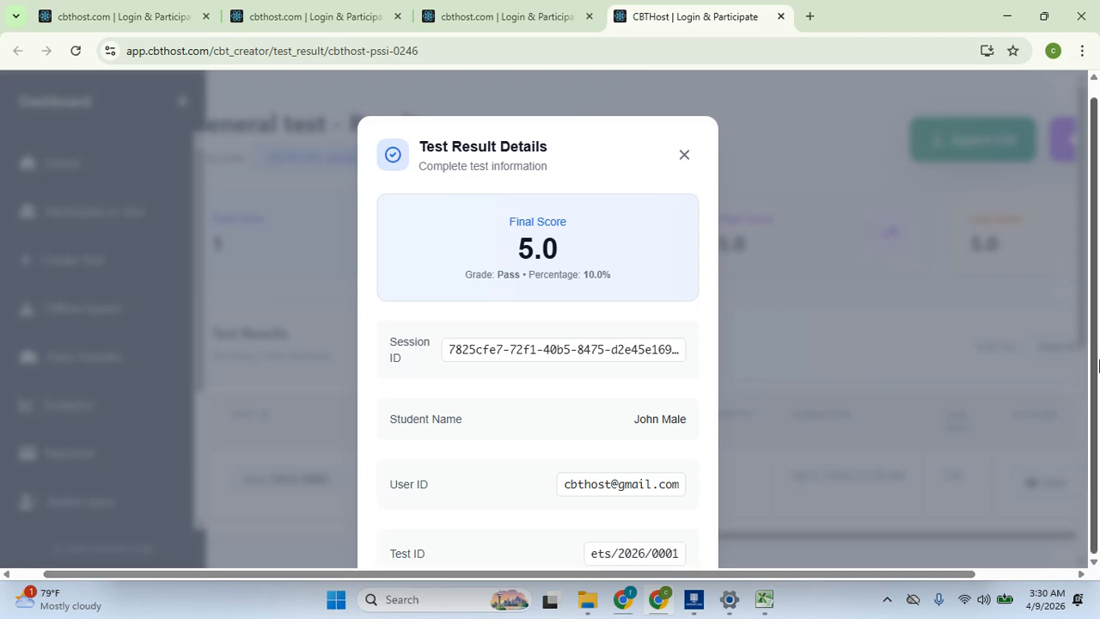
{"action": "left_click", "coordinate": [816, 462]}
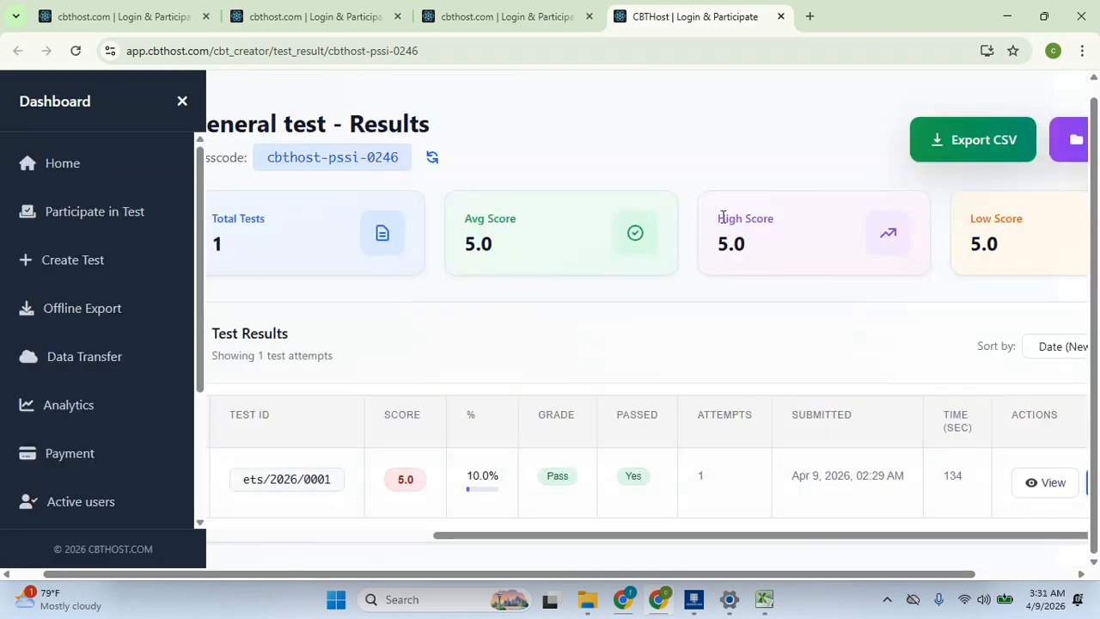
Collapse the sidebar and recheck the attempt's details, leaving the 5.0, 10%, passed summary showing
{"action": "left_click", "coordinate": [183, 101]}
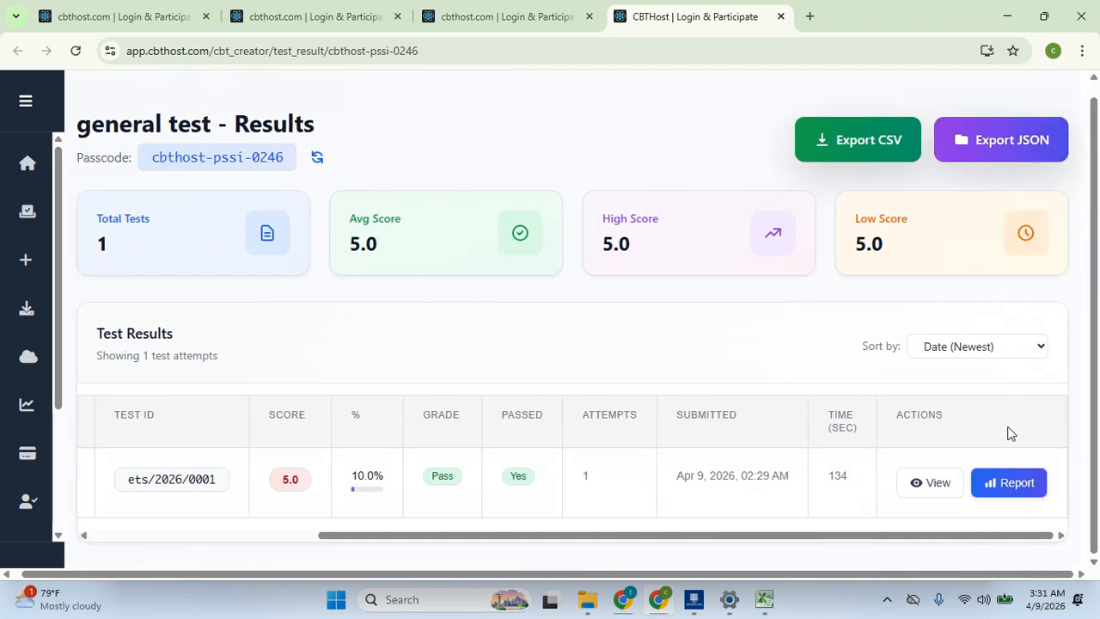
{"action": "left_click", "coordinate": [1007, 484]}
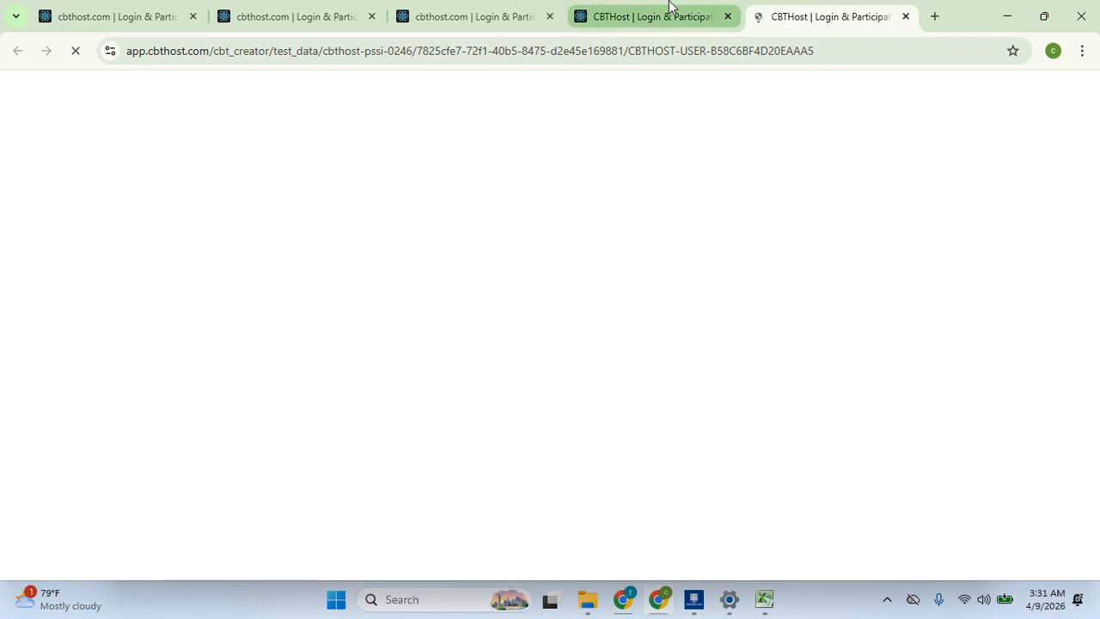
{"action": "left_click", "coordinate": [668, 13]}
{"action": "left_click", "coordinate": [929, 482]}
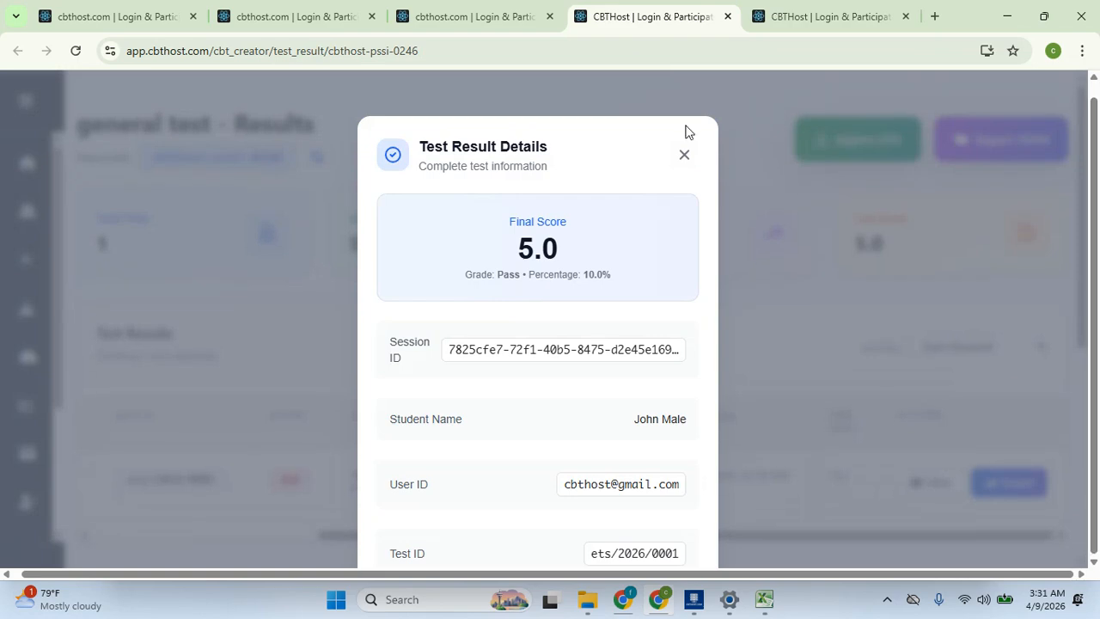
{"action": "left_click", "coordinate": [685, 156]}
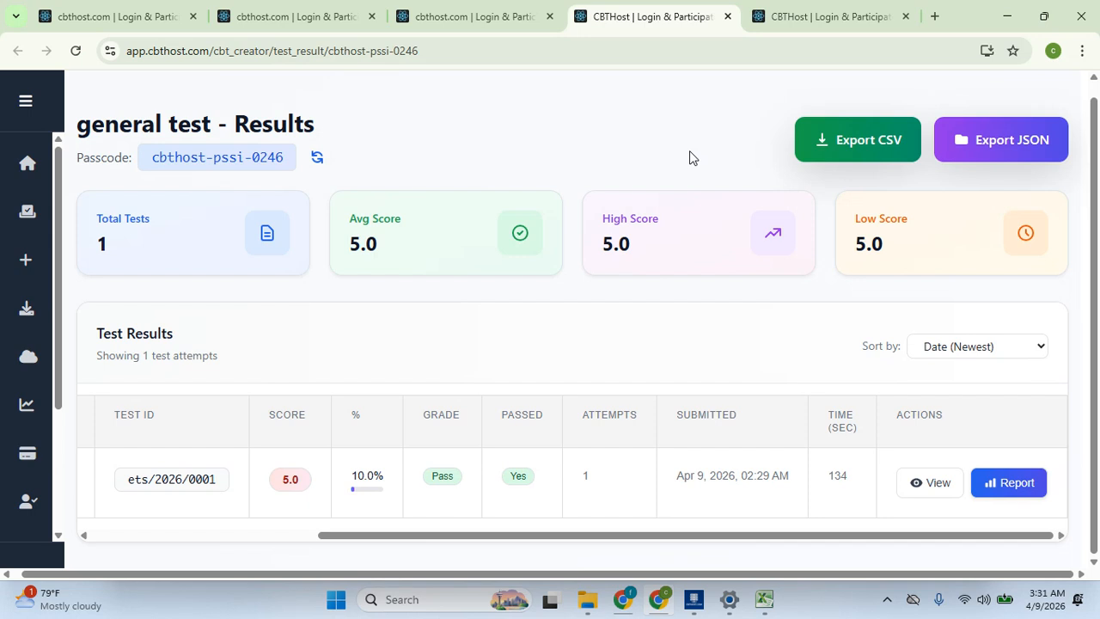
Review Session #1's answers, then export the results as cbt_results_cbthost-pssi-0246_2026-04-09.csv
{"action": "left_click", "coordinate": [928, 482]}
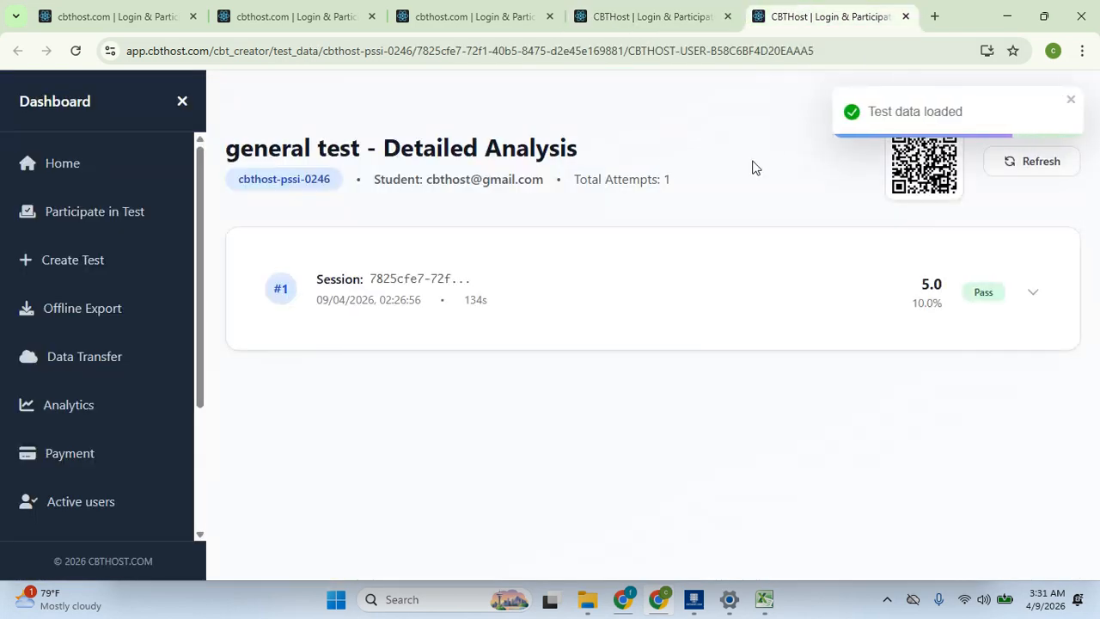
{"action": "left_click", "coordinate": [1032, 290]}
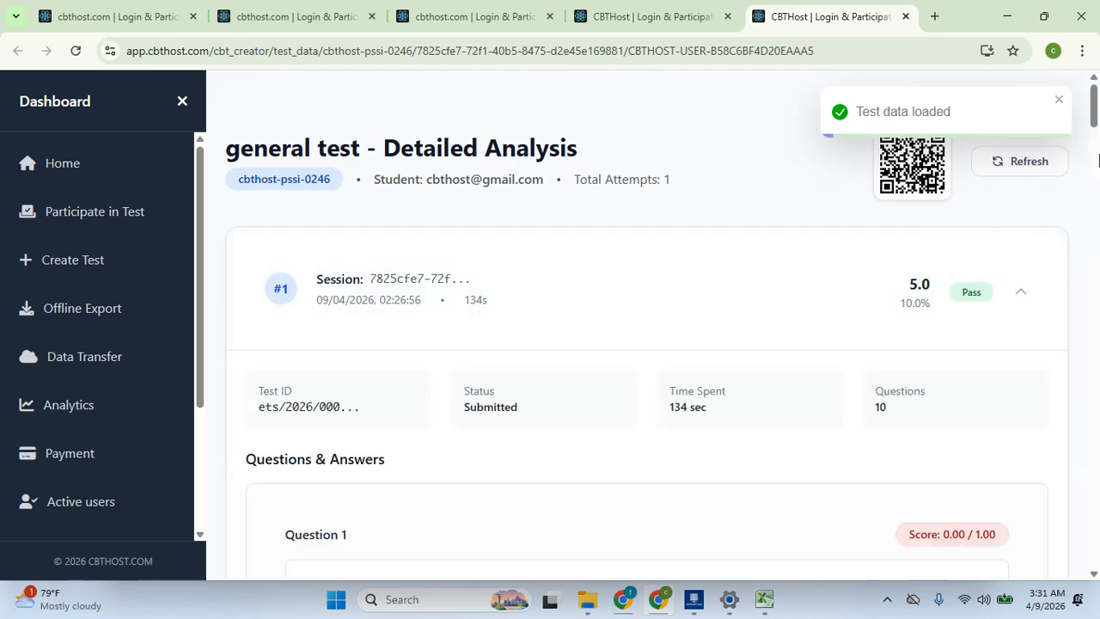
{"action": "left_click_drag", "start_coordinate": [1094, 110], "coordinate": [1096, 153]}
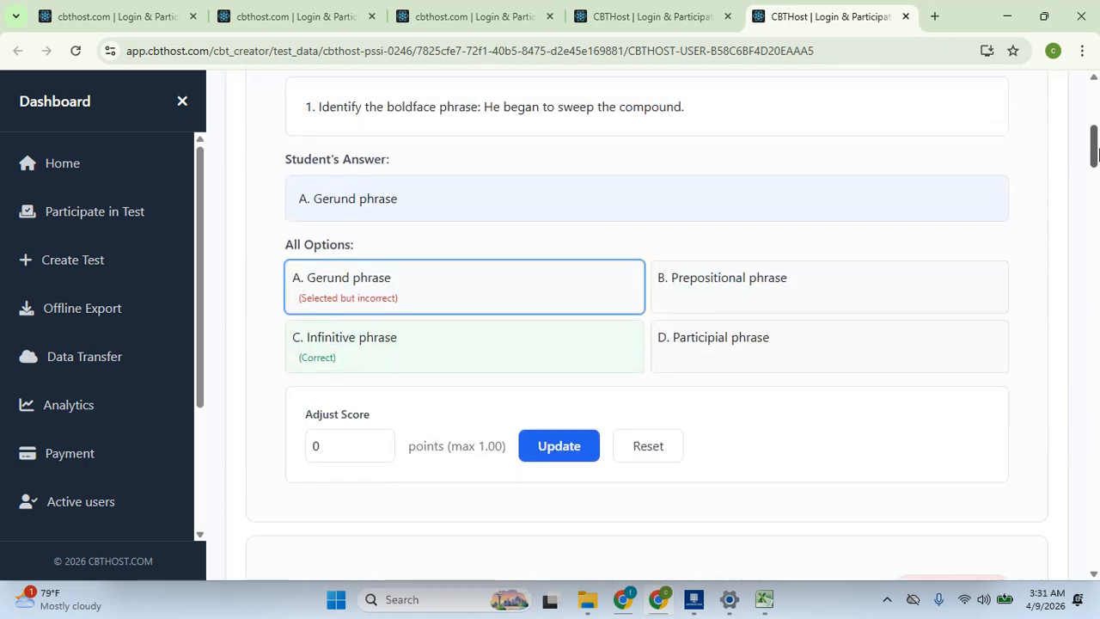
{"action": "left_click_drag", "start_coordinate": [1097, 153], "coordinate": [1097, 103]}
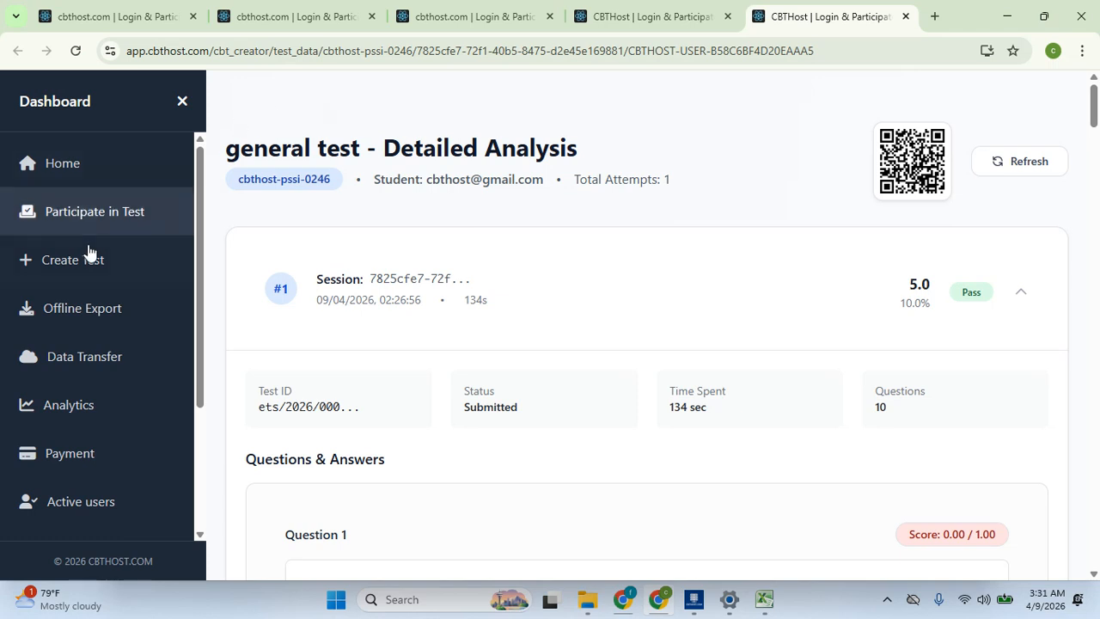
{"action": "left_click", "coordinate": [578, 10]}
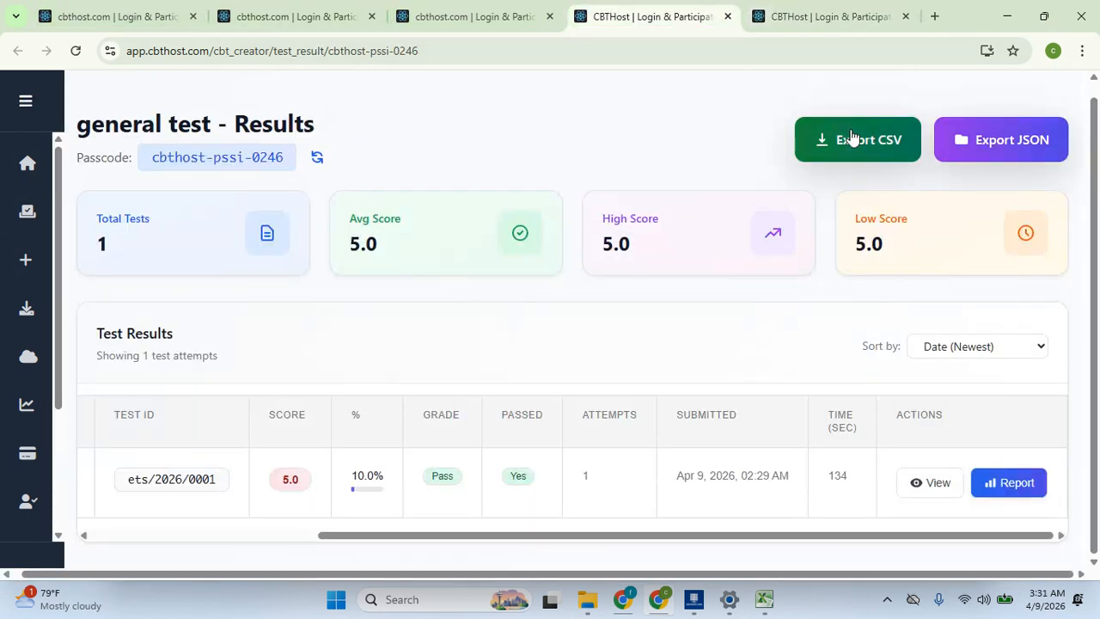
{"action": "left_click", "coordinate": [851, 137]}
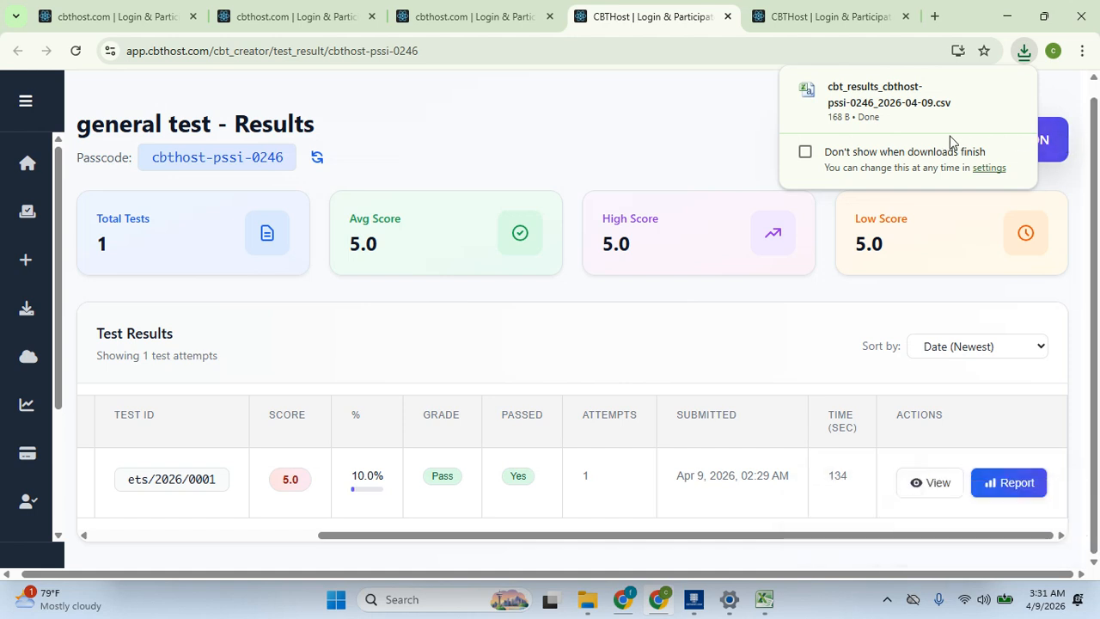
Open the downloaded cbt_results_cbthost-pssi-0246_2026-04-09.csv from Chrome's downloads in Excel
{"action": "mouse_move", "coordinate": [948, 83]}
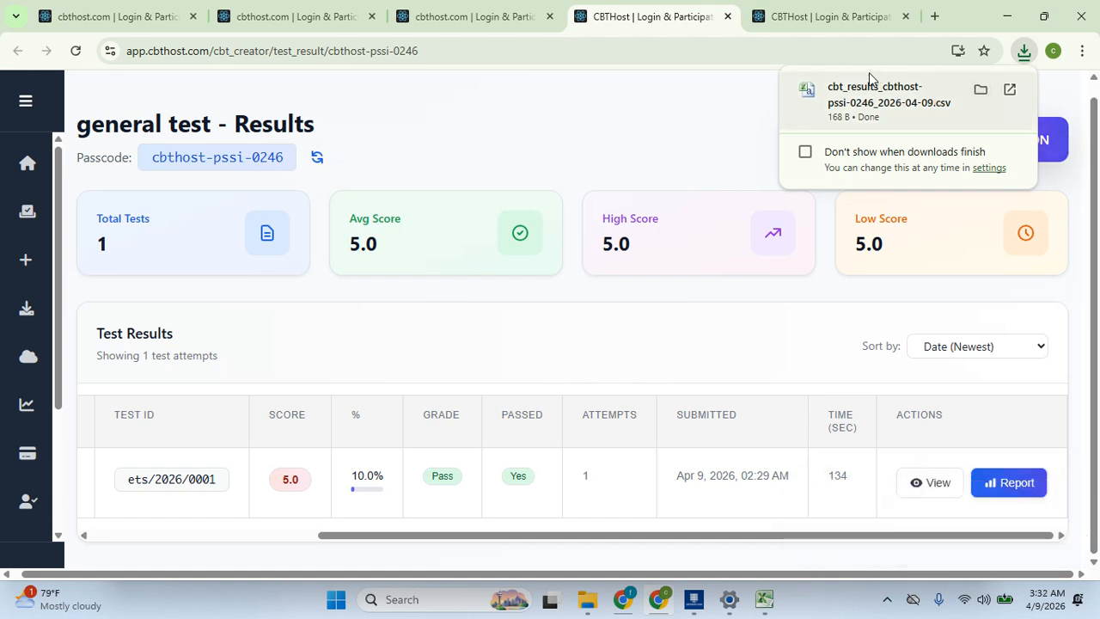
{"action": "left_click", "coordinate": [27, 101]}
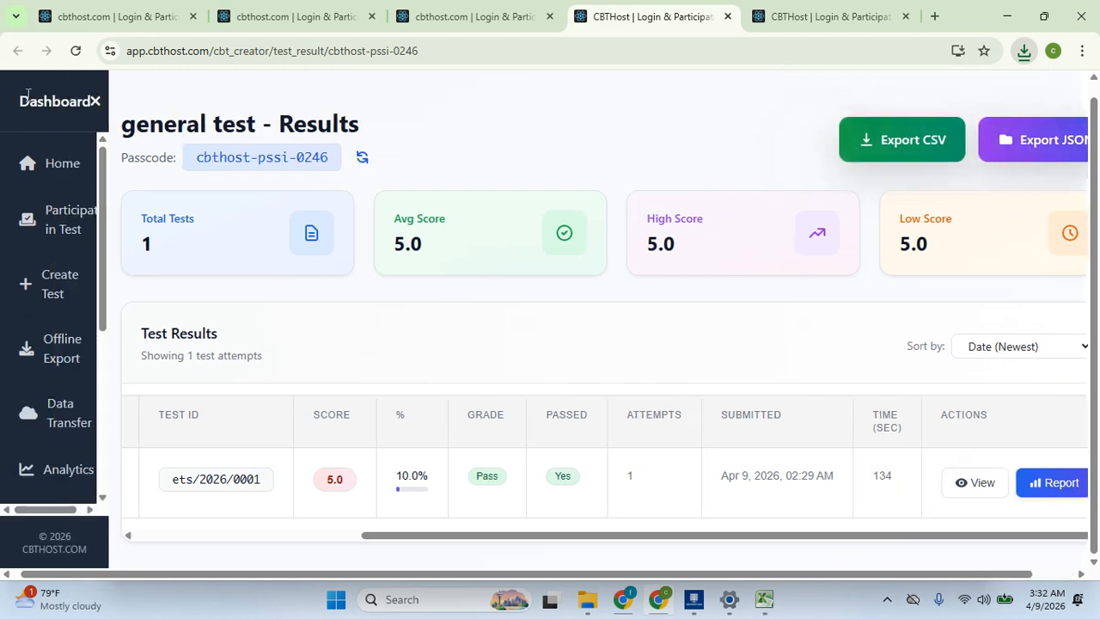
{"action": "left_click", "coordinate": [1023, 51]}
{"action": "left_click", "coordinate": [902, 133]}
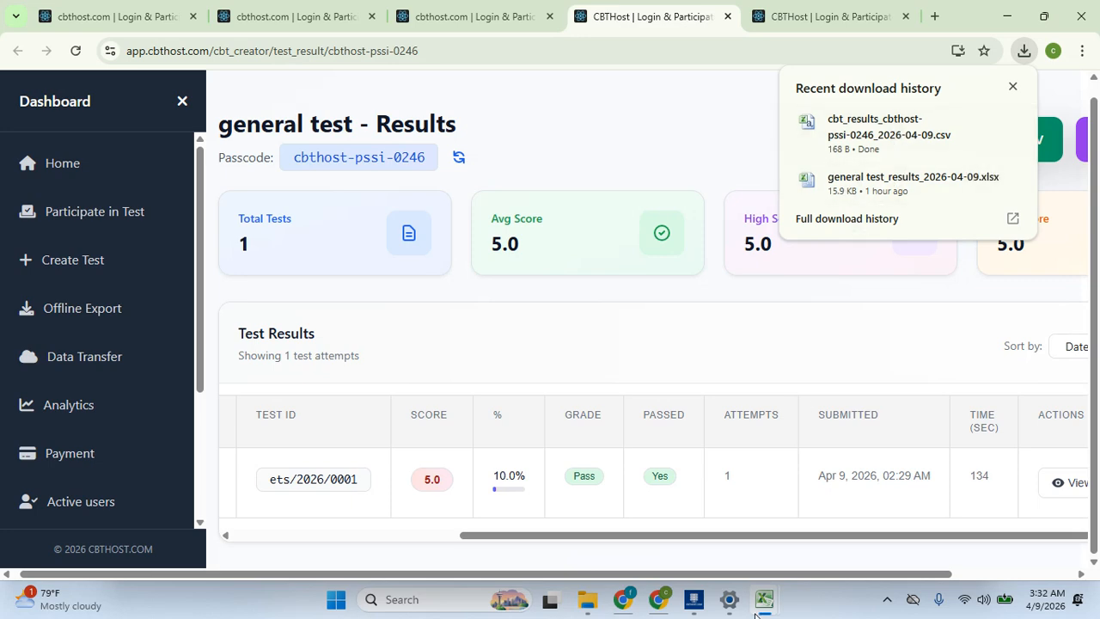
{"action": "mouse_move", "coordinate": [756, 612]}
{"action": "mouse_move", "coordinate": [894, 513]}
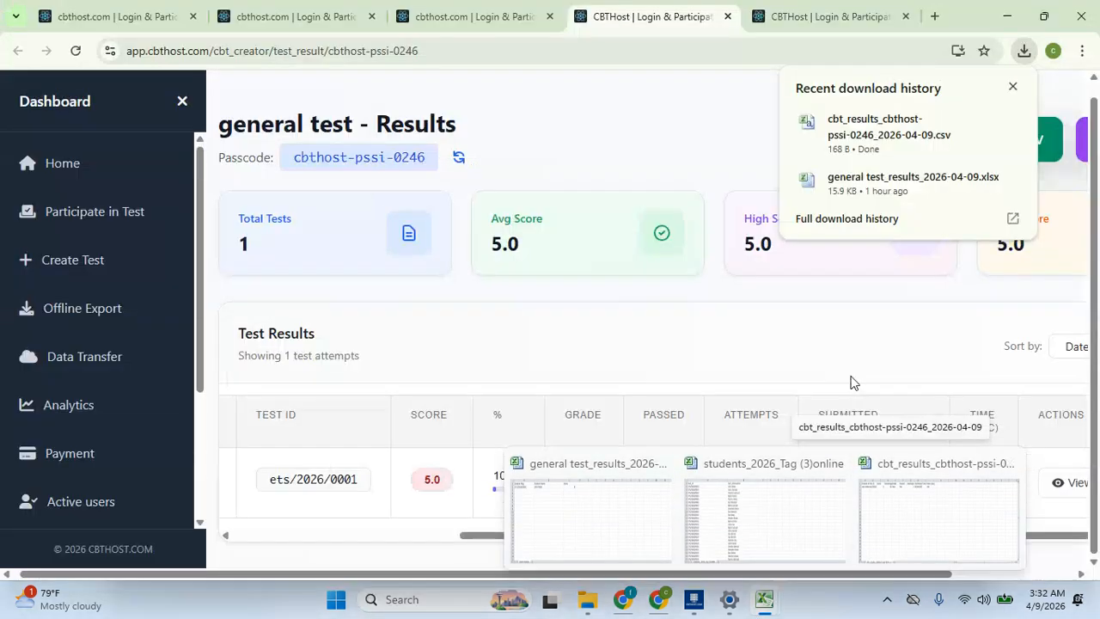
{"action": "left_click", "coordinate": [850, 129]}
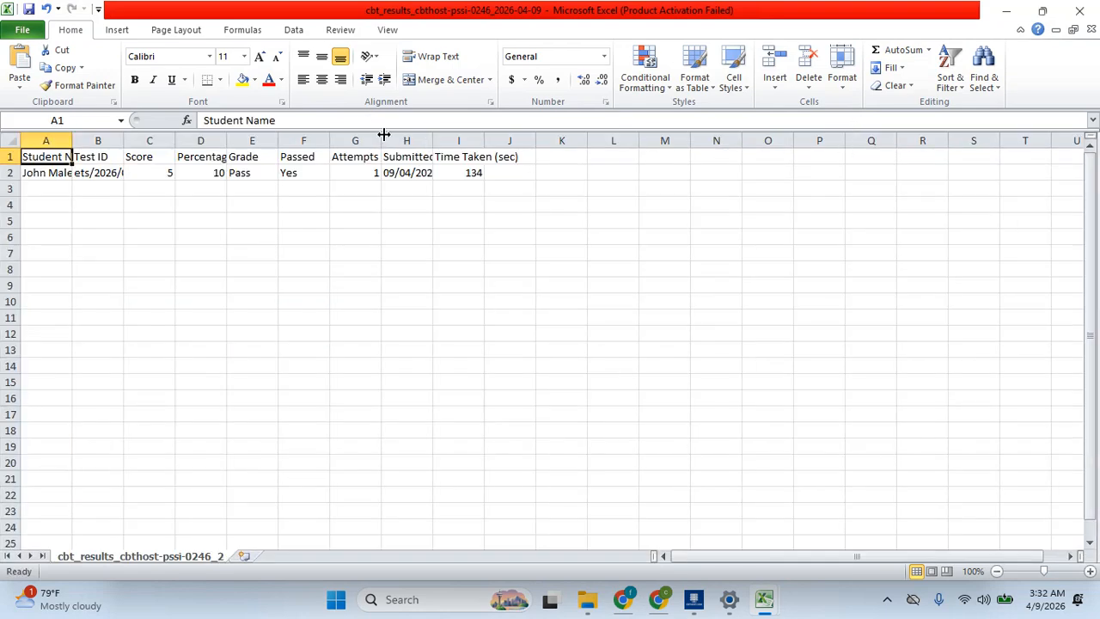
Widen columns G, D, C, B and A so Attempts, Percentage, Score, Test ID and Student Name read fully
{"action": "left_click_drag", "start_coordinate": [383, 134], "coordinate": [465, 135]}
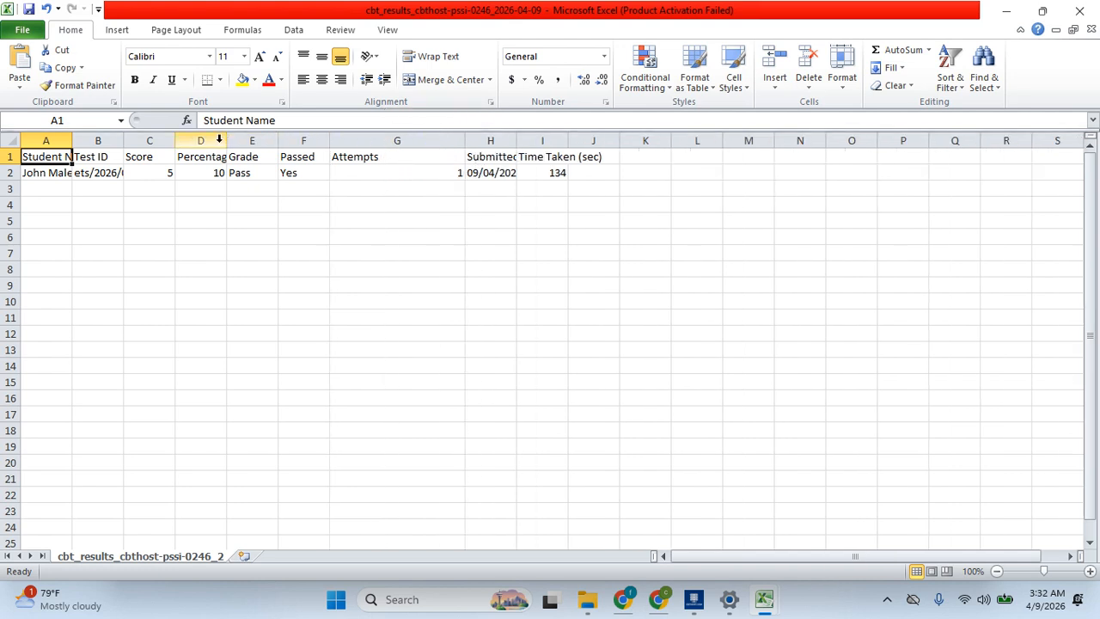
{"action": "left_click_drag", "start_coordinate": [225, 140], "coordinate": [389, 138]}
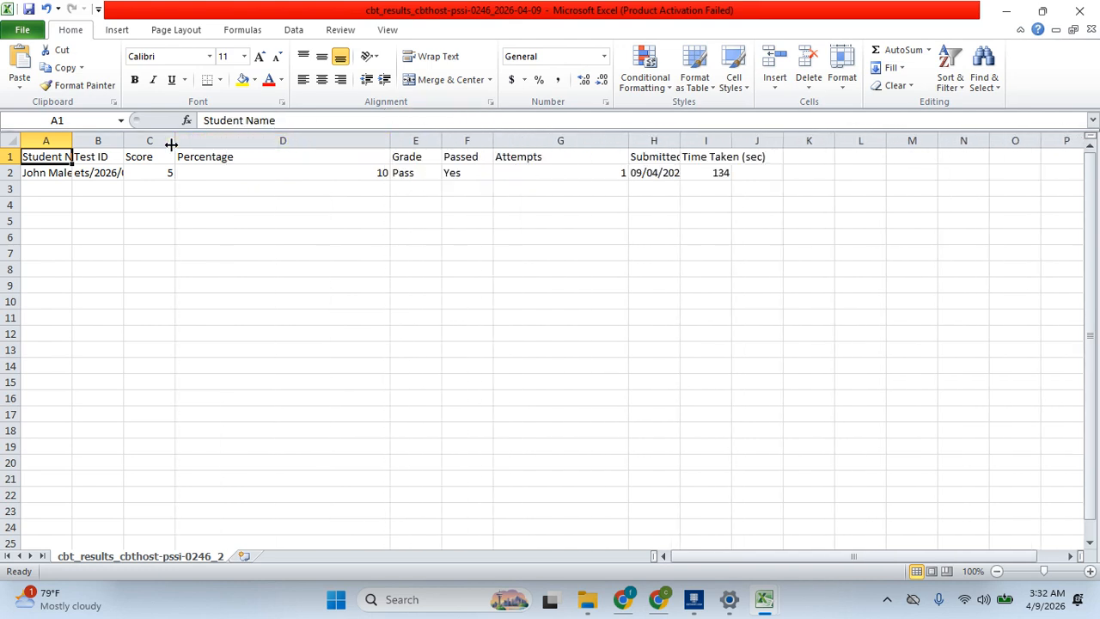
{"action": "left_click_drag", "start_coordinate": [169, 145], "coordinate": [311, 140]}
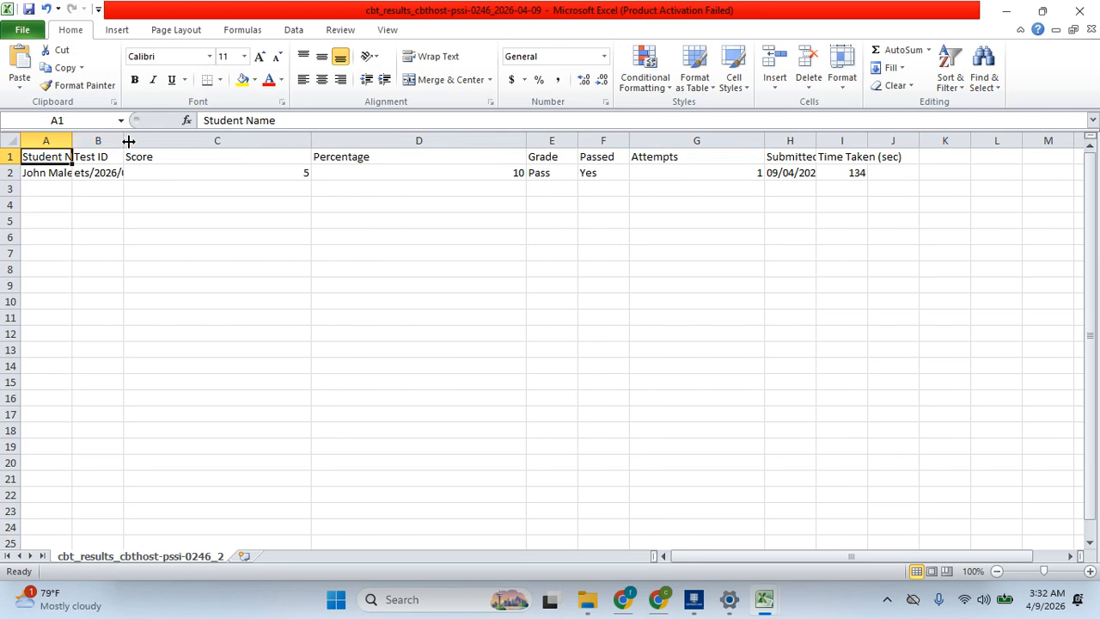
{"action": "left_click_drag", "start_coordinate": [125, 140], "coordinate": [305, 140]}
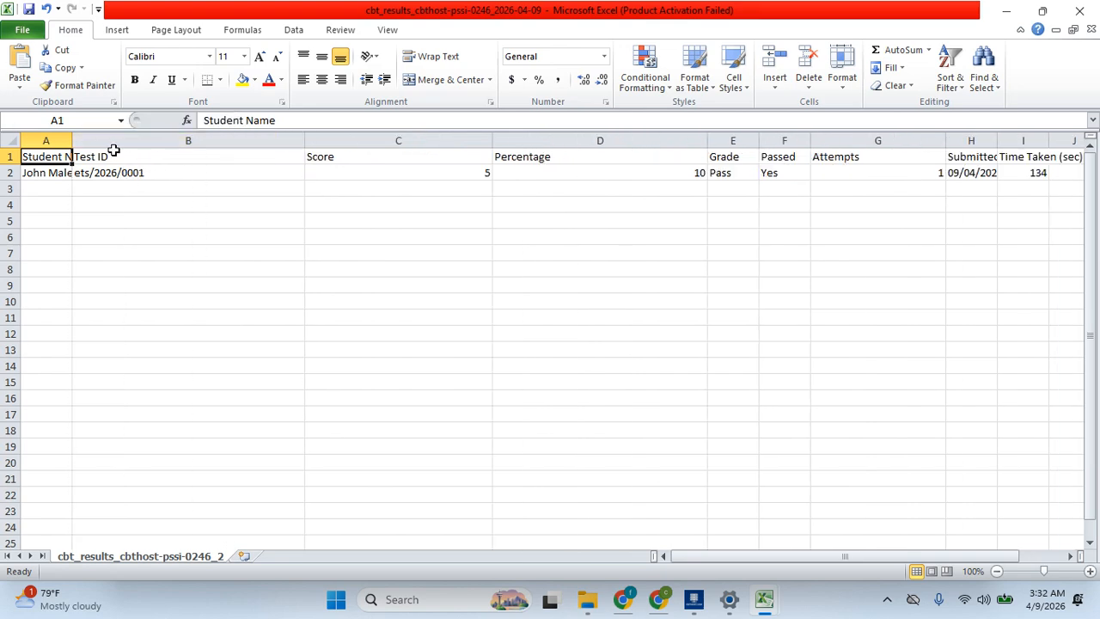
{"action": "left_click_drag", "start_coordinate": [71, 140], "coordinate": [155, 140]}
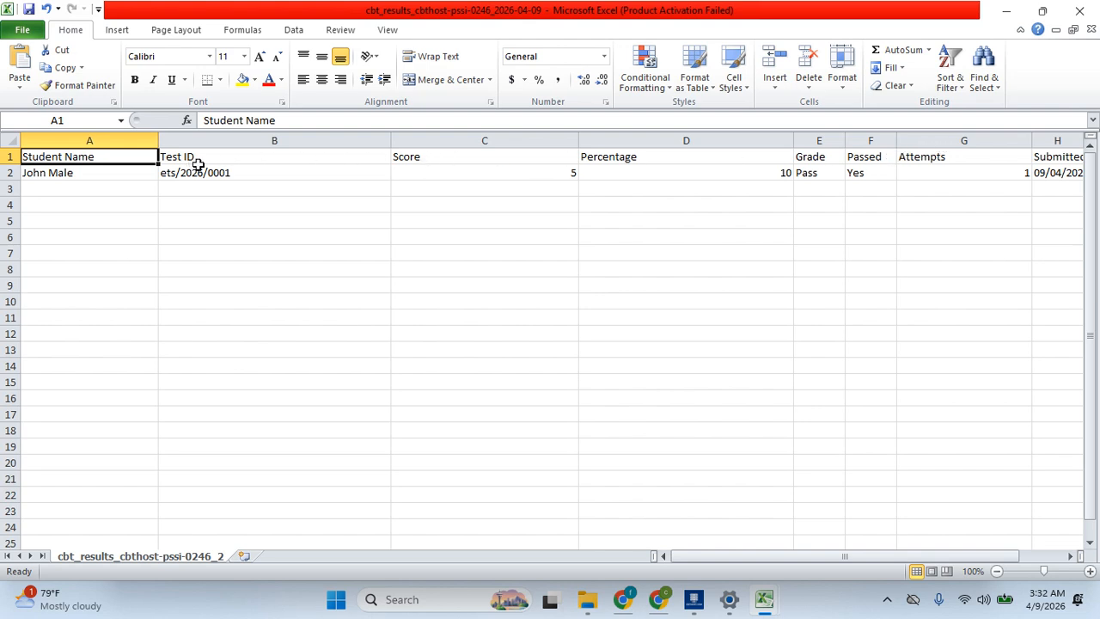
Select the Score header cell C1
{"action": "left_click", "coordinate": [477, 161]}
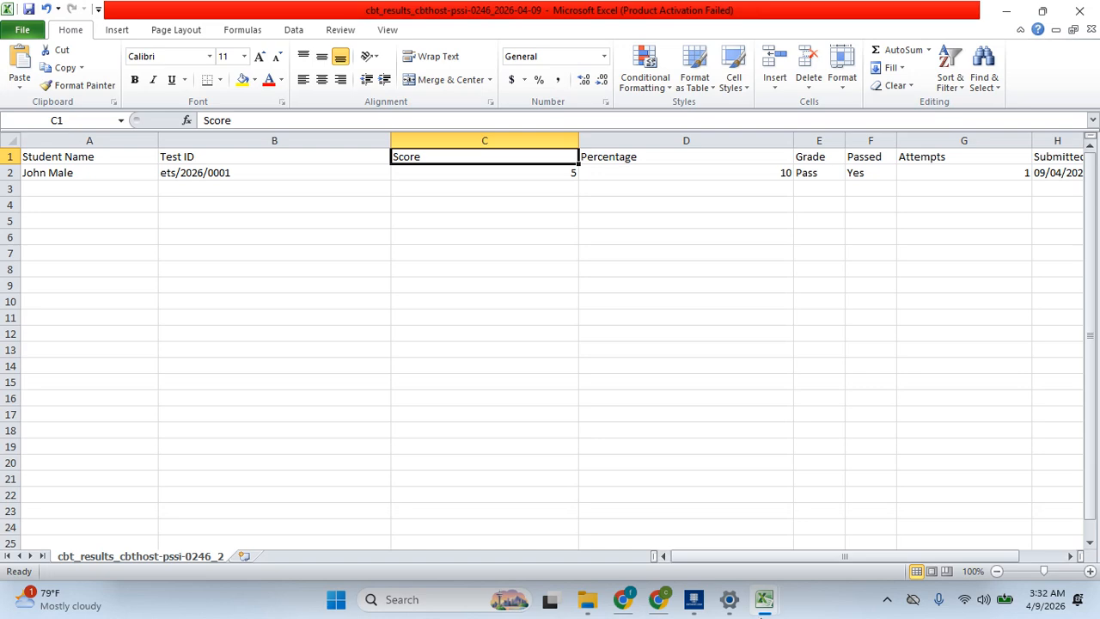
{"action": "mouse_move", "coordinate": [764, 611]}
{"action": "mouse_move", "coordinate": [775, 548]}
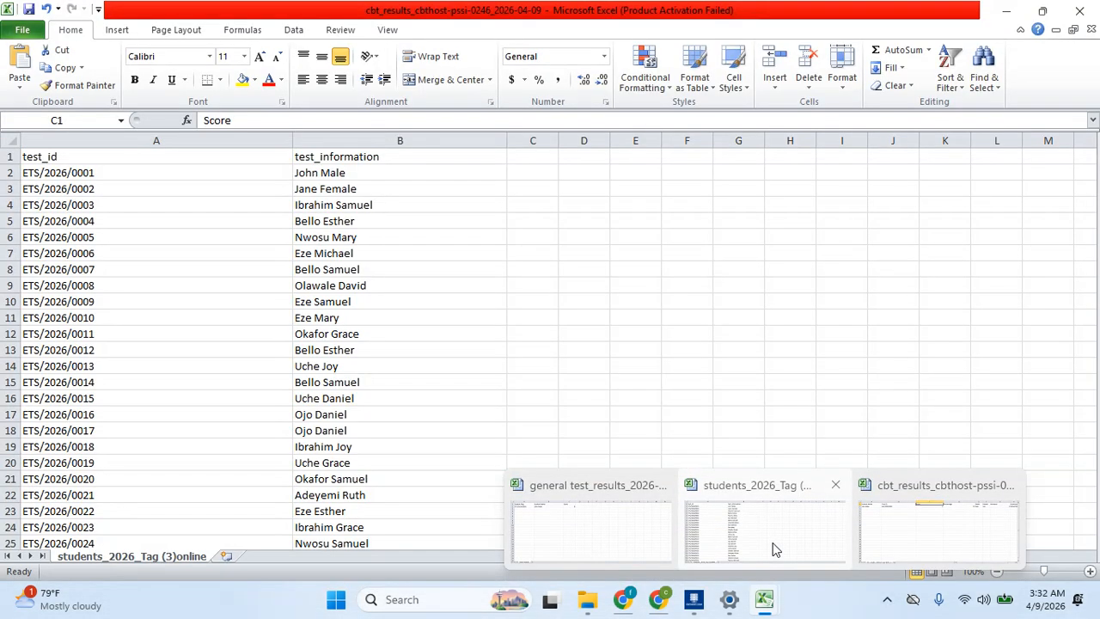
{"action": "left_click", "coordinate": [588, 538]}
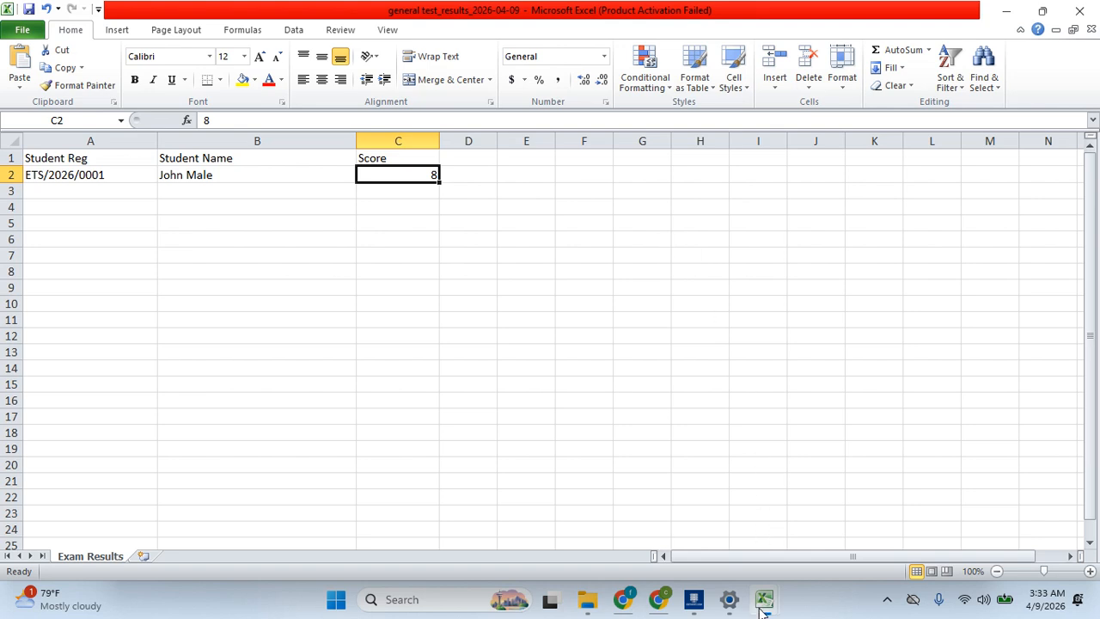
{"action": "mouse_move", "coordinate": [761, 605]}
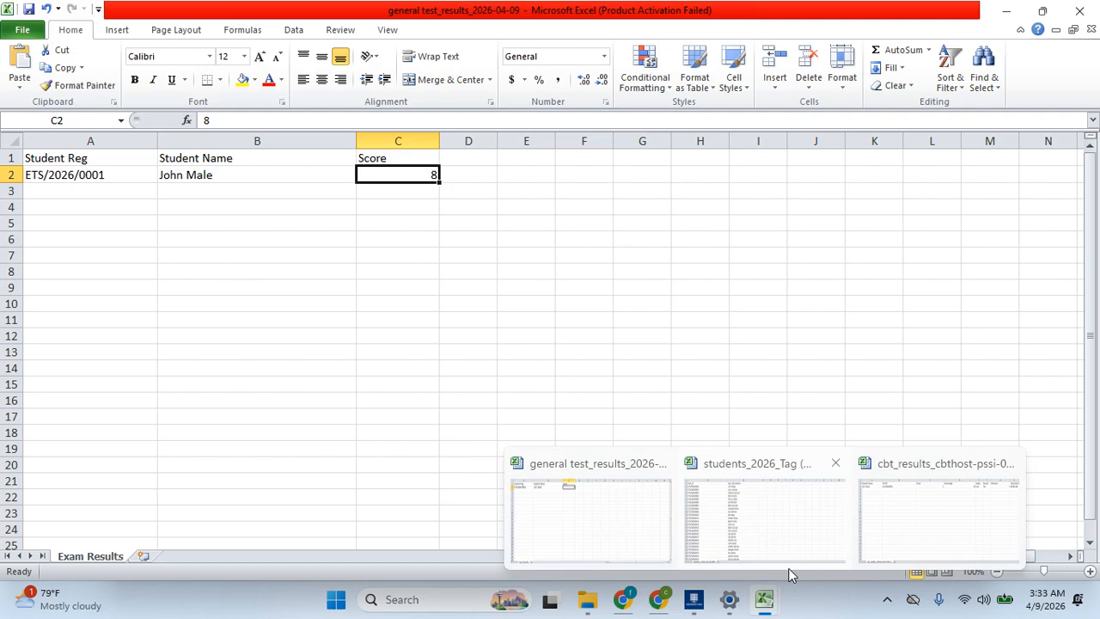
{"action": "mouse_move", "coordinate": [809, 522]}
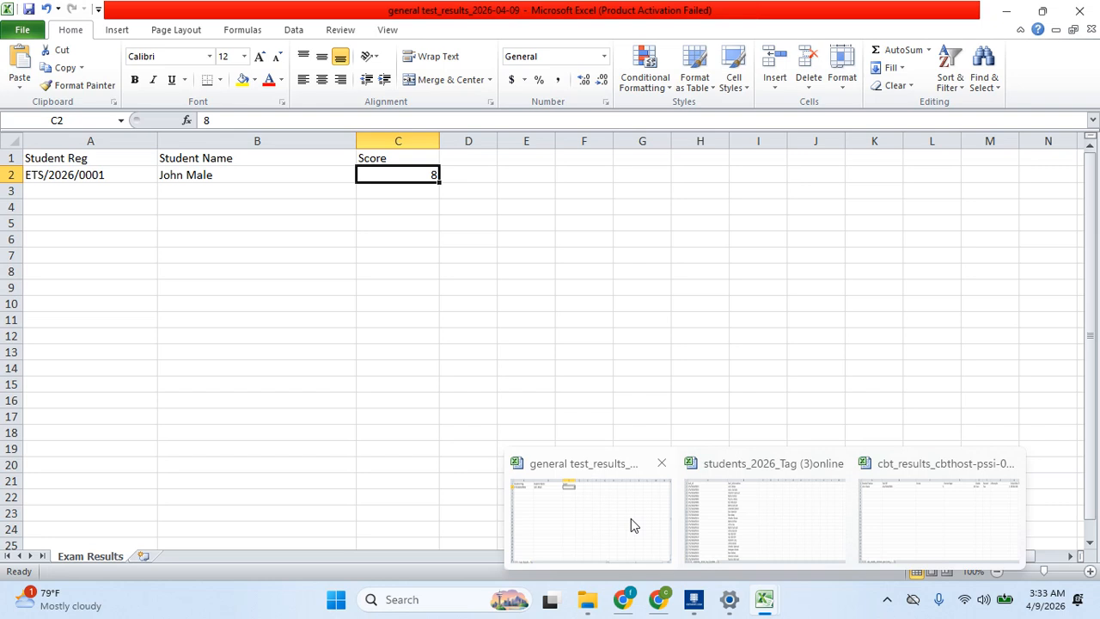
{"action": "left_click", "coordinate": [89, 179]}
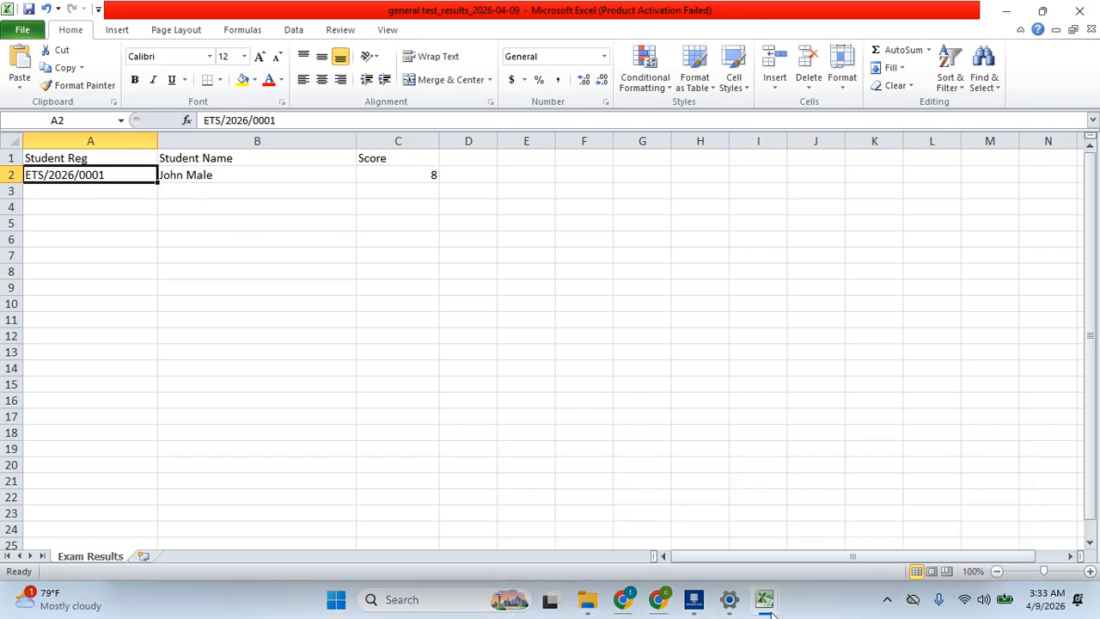
{"action": "left_click", "coordinate": [964, 530]}
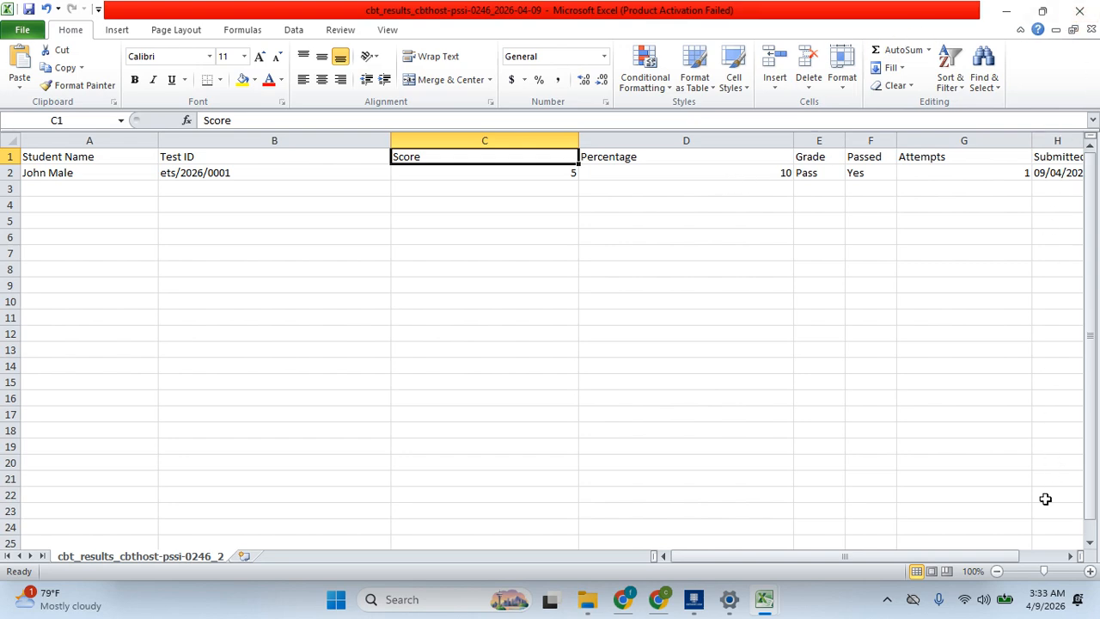
{"action": "left_click", "coordinate": [888, 599]}
{"action": "right_click", "coordinate": [885, 551]}
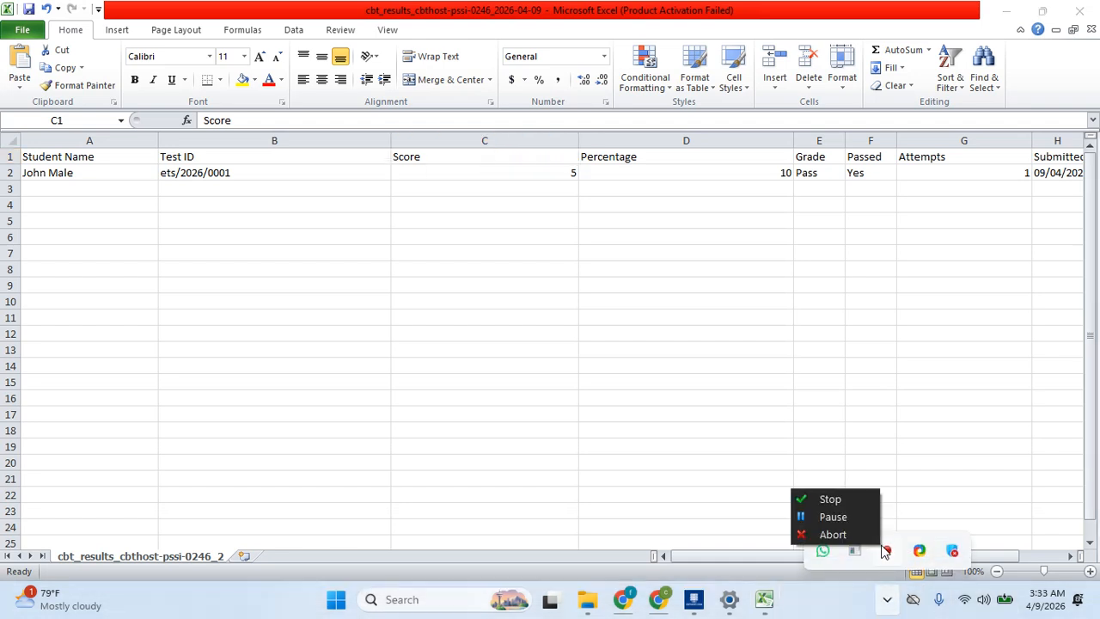